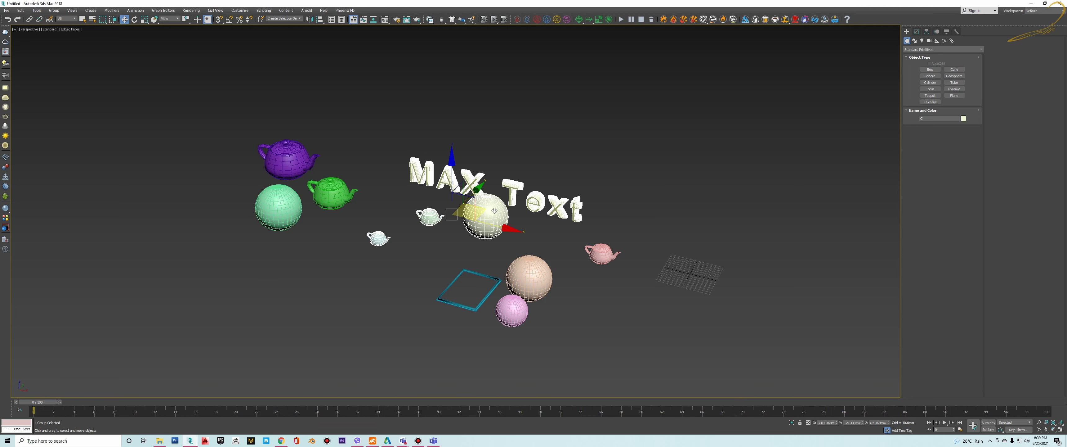
scroll(494, 211, up, 3)
alt+middle_drag(494, 211, 410, 194)
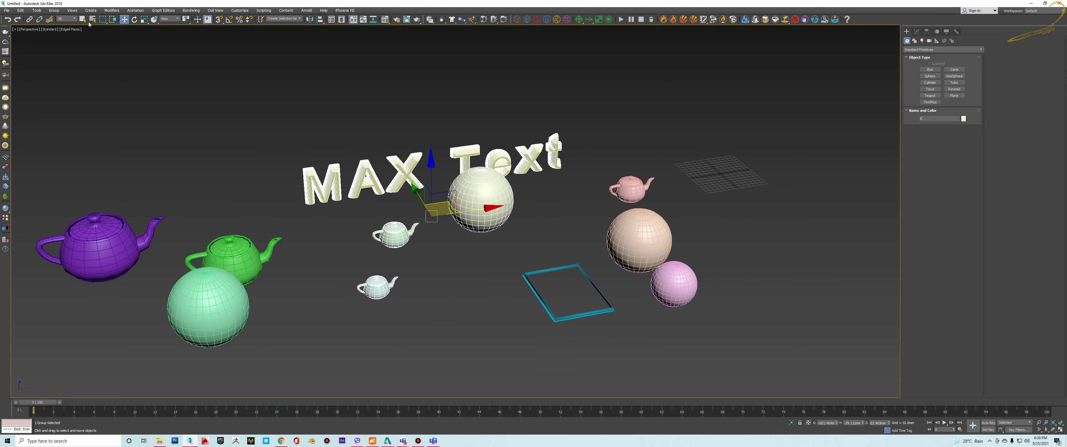
click(54, 11)
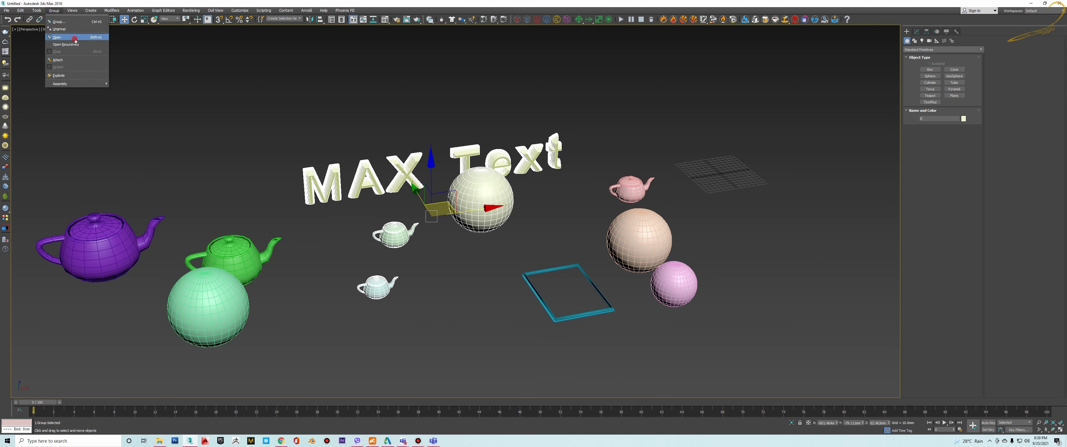
click(70, 44)
click(369, 169)
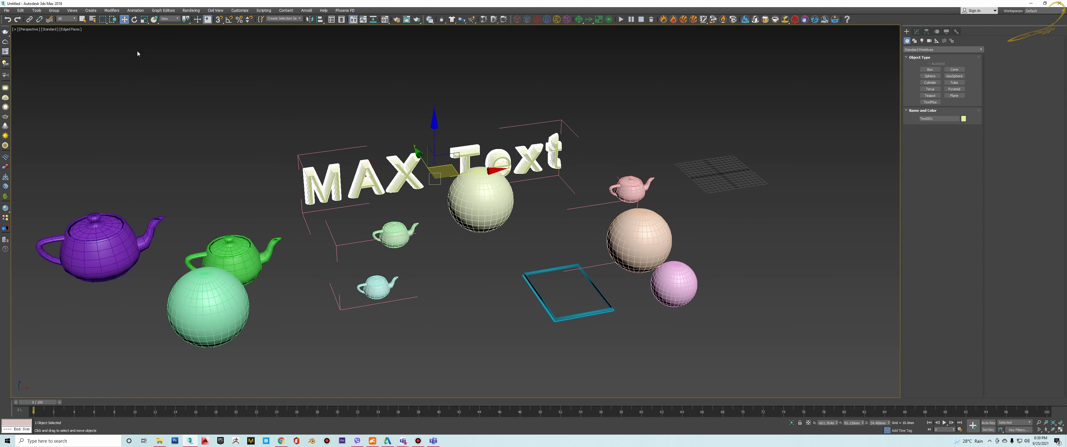
click(54, 11)
click(69, 51)
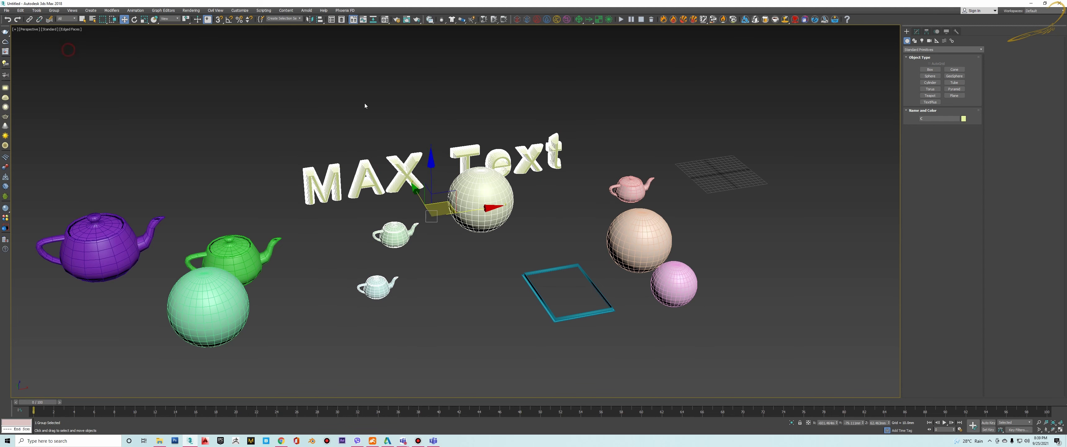
mouse_move(529, 197)
alt+middle_down()
mouse_move(515, 200)
mouse_move(555, 200)
alt+middle_up()
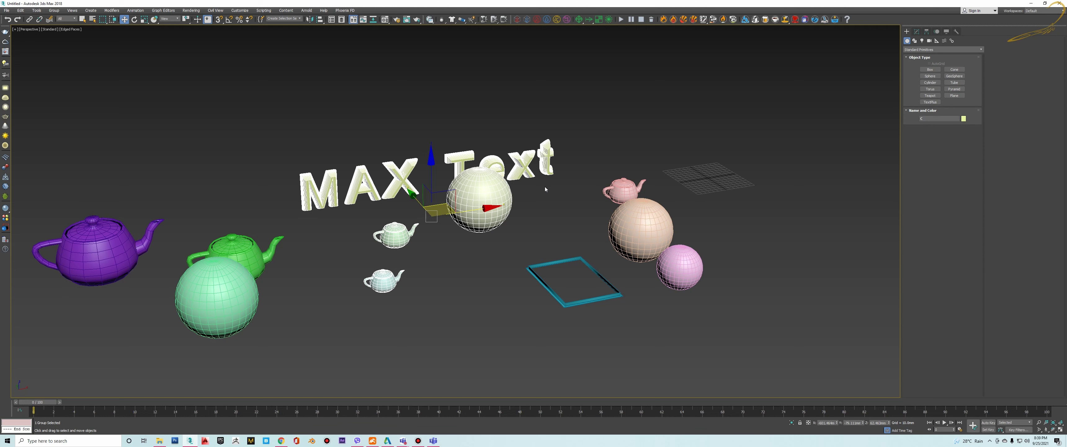
mouse_move(579, 213)
alt+middle_down()
mouse_move(558, 202)
mouse_move(550, 162)
alt+middle_up()
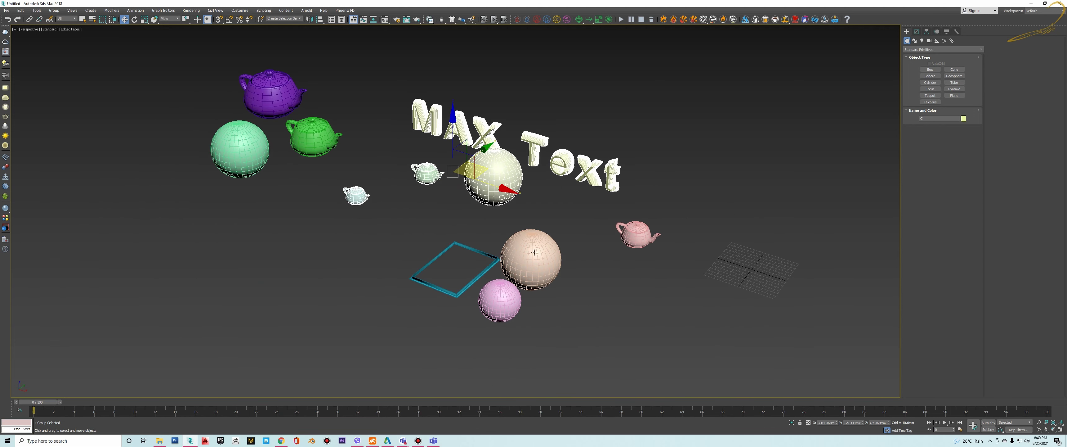
click(521, 265)
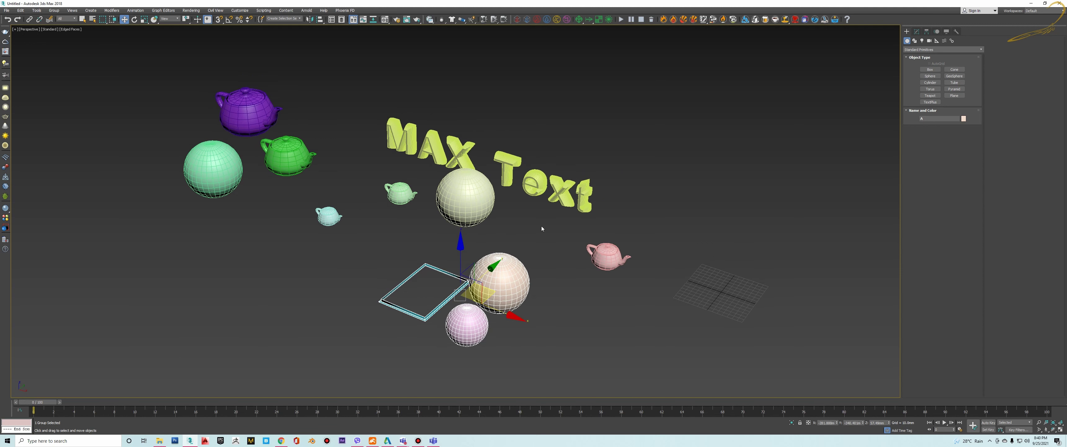
middle_drag(524, 253, 539, 237)
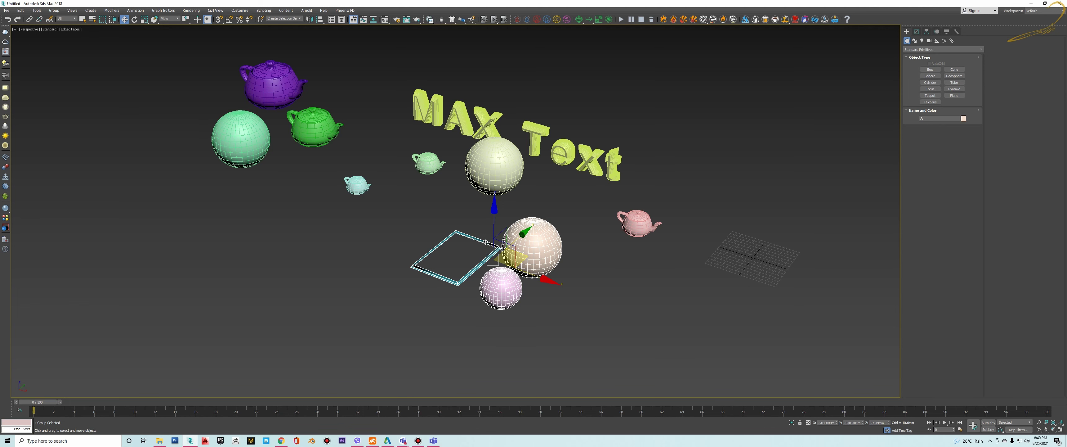
scroll(485, 242, up, 5)
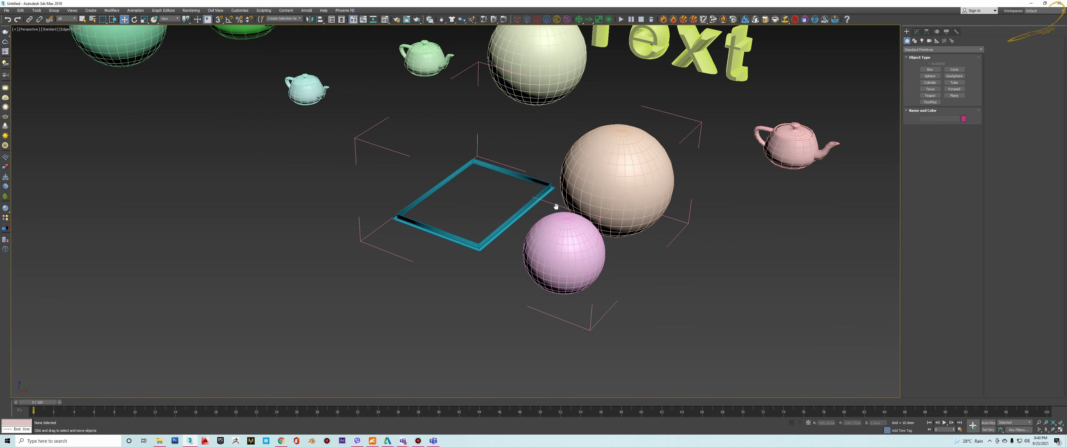
click(542, 193)
mouse_move(543, 193)
mouse_down()
mouse_move(626, 195)
mouse_move(543, 194)
mouse_up()
scroll(517, 236, down, 3)
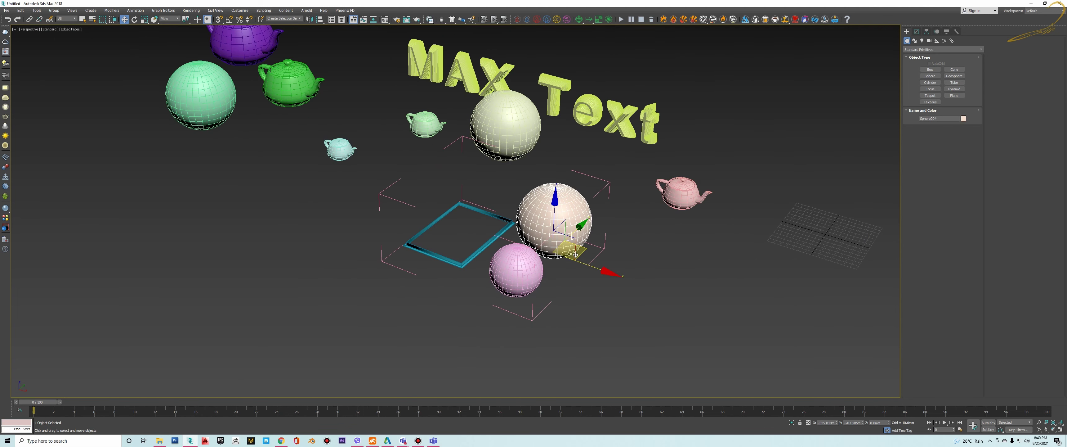
alt+middle_drag(583, 217, 541, 220)
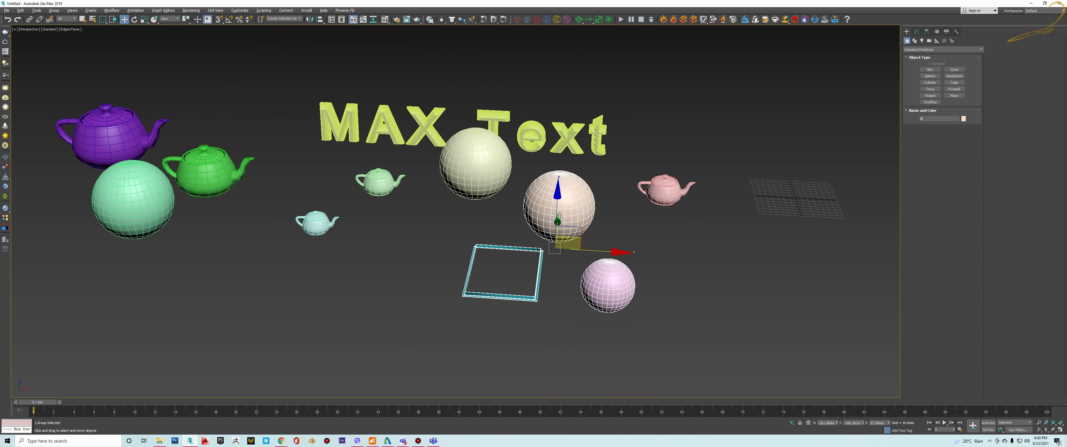
click(572, 220)
alt+middle_drag(597, 235, 177, 90)
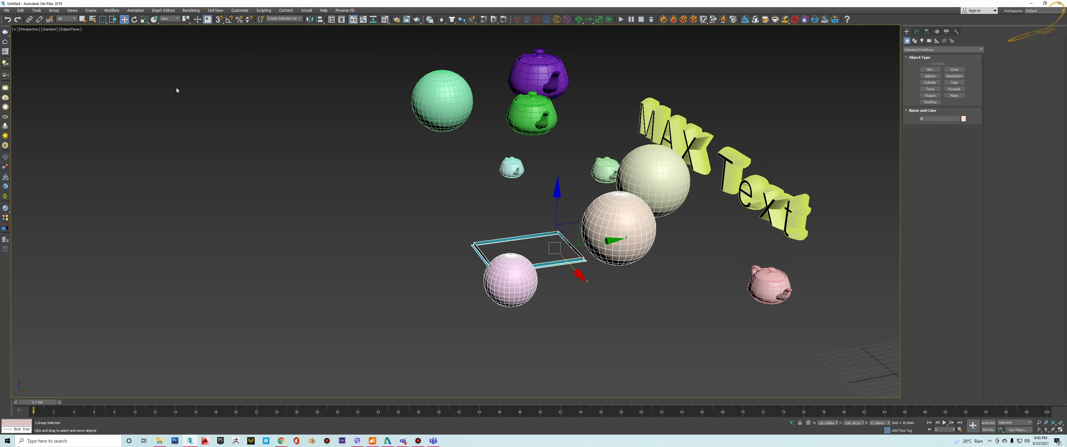
mouse_move(416, 154)
alt+middle_down()
mouse_move(448, 158)
mouse_move(436, 209)
alt+middle_up()
mouse_move(381, 176)
alt+middle_down()
mouse_move(422, 209)
mouse_move(454, 211)
alt+middle_up()
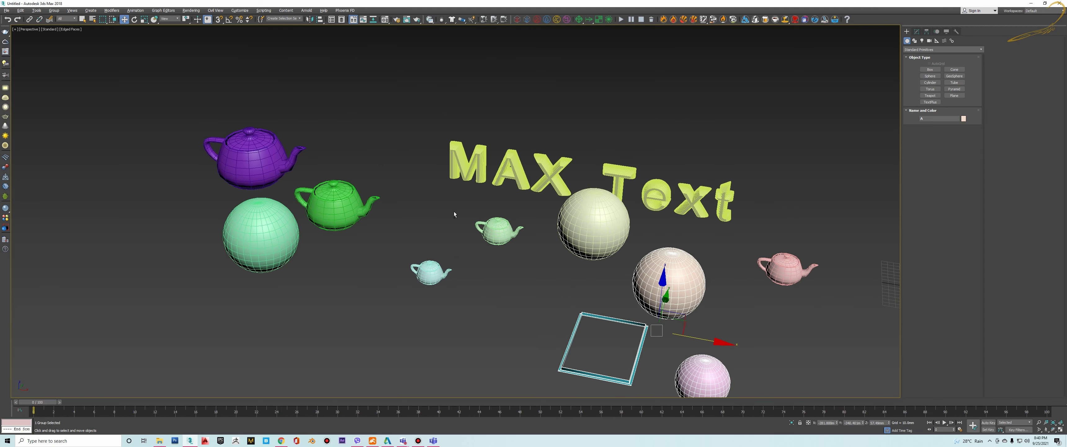
click(361, 213)
- Select the teapot group and the MAX Text group together and shift them up-right
scroll(464, 142, down, 3)
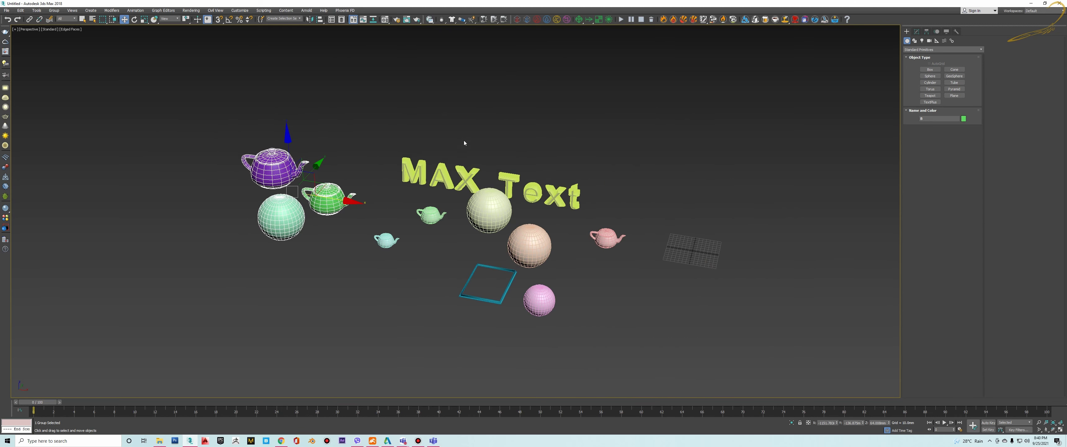
drag(289, 221, 290, 222)
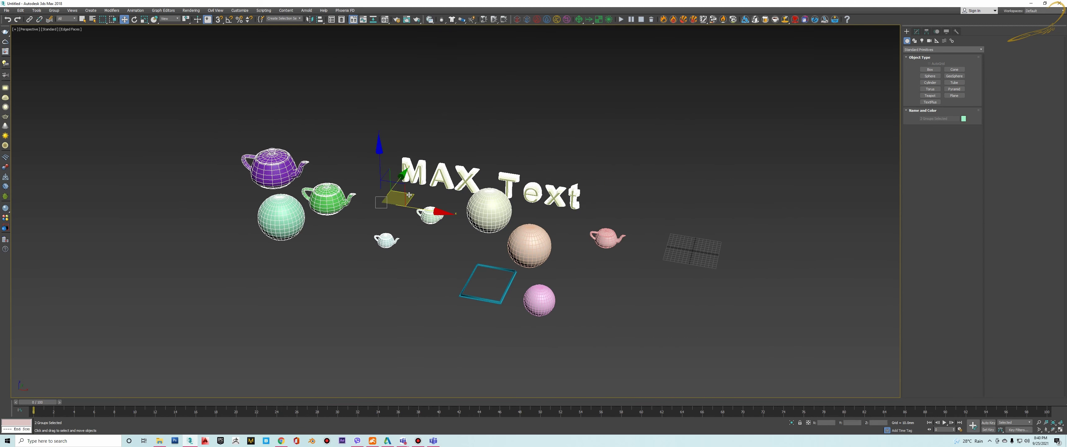
mouse_move(409, 195)
mouse_down()
mouse_move(456, 126)
mouse_move(415, 166)
mouse_up()
drag(380, 179, 440, 197)
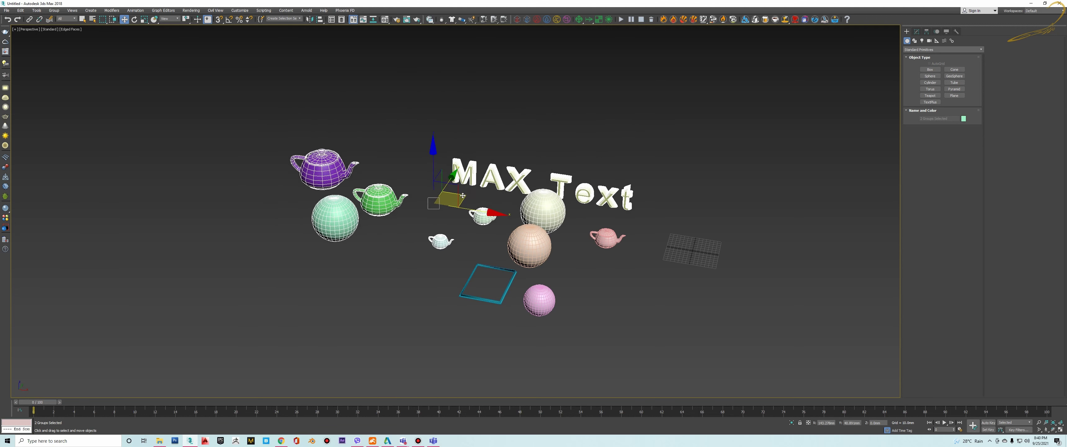
middle_drag(439, 196, 447, 197)
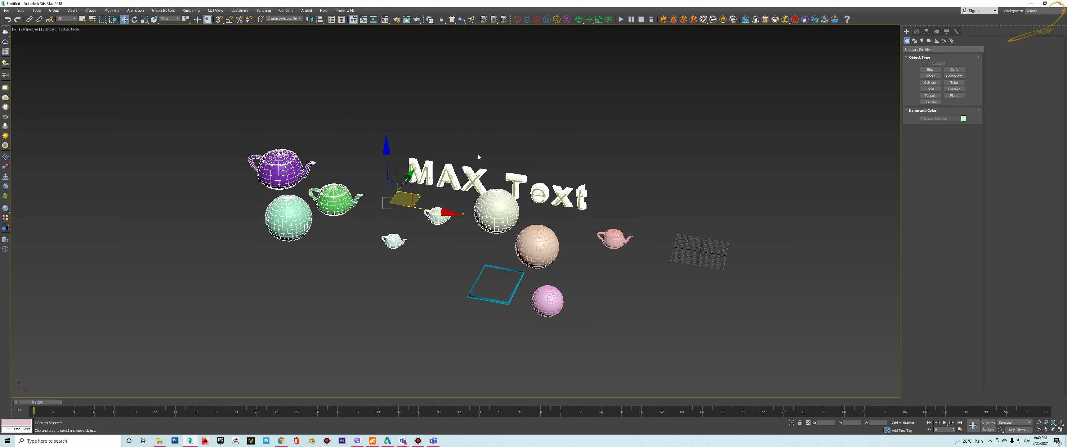
- Group the two selected groups as 'BBB' with Ctrl+G and test-move the new group
key(ctrl+g)
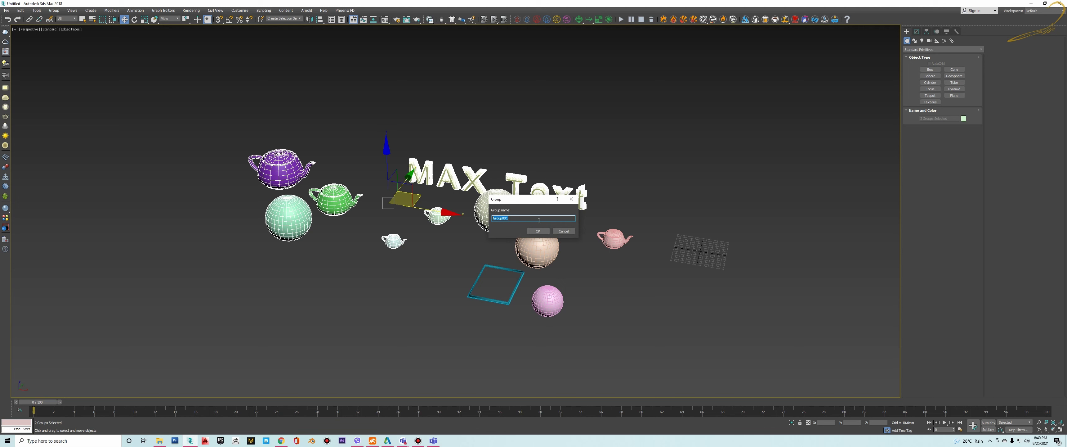
text(BBB)
click(538, 231)
drag(418, 200, 463, 180)
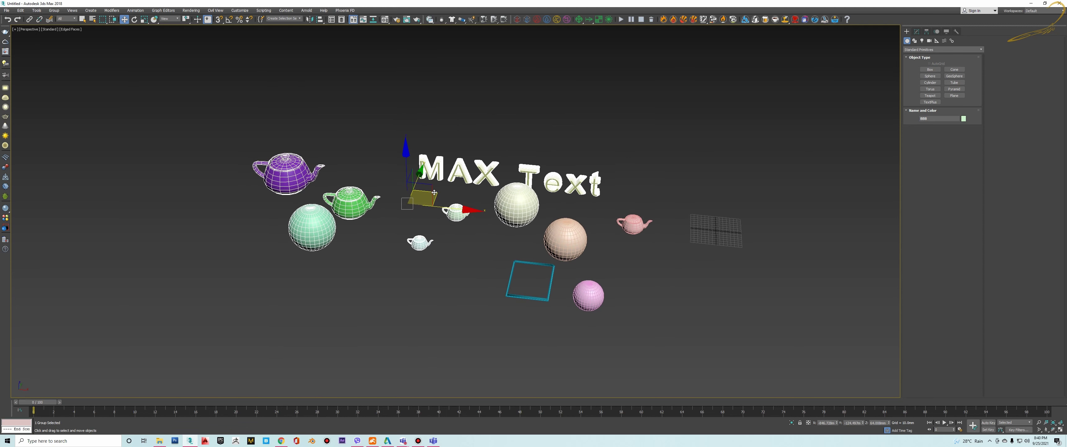
- Select nested group C and its MAX Text inside BBB, then step back to BBB
scroll(471, 195, up, 3)
alt+middle_drag(471, 194, 438, 191)
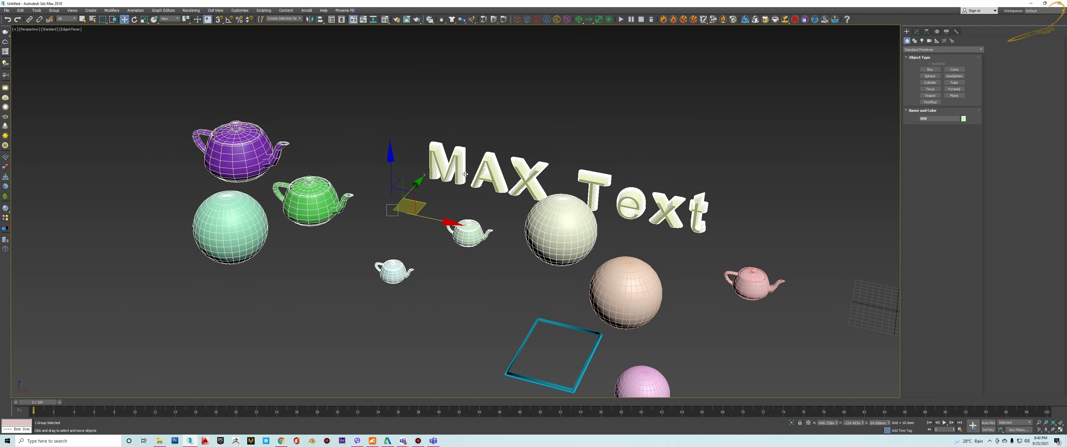
click(468, 189)
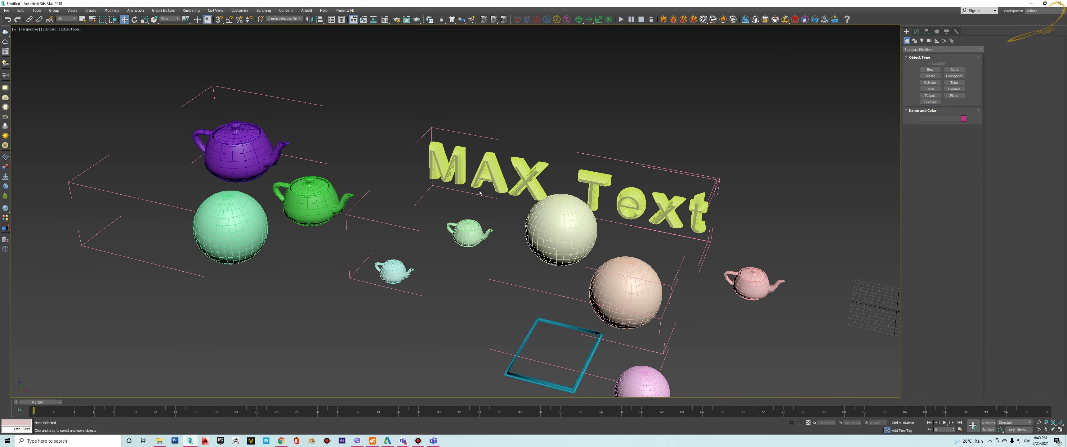
click(509, 163)
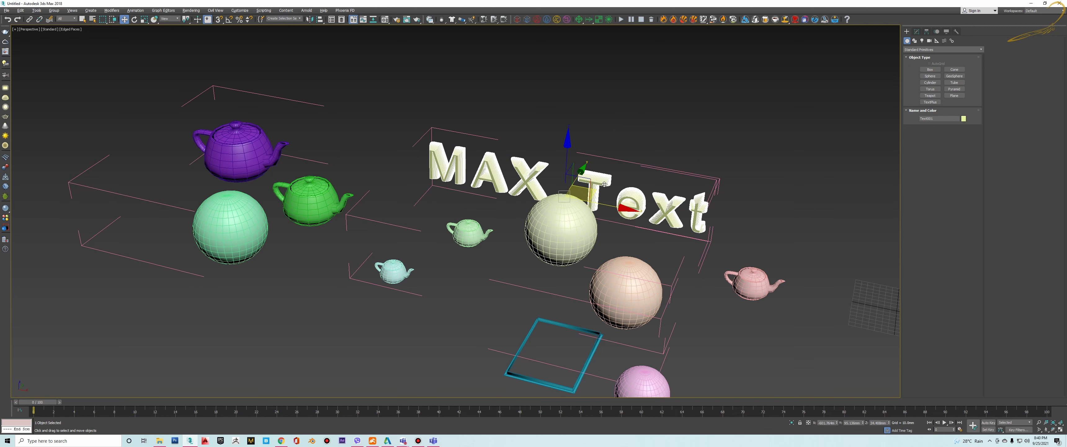
key(ctrl+z)
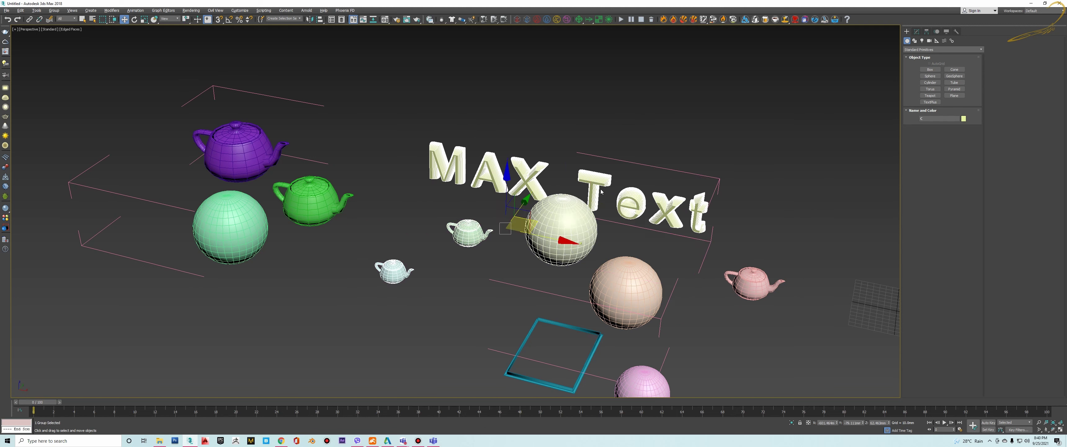
key(ctrl+z)
- Zoom the viewport and bring up the Group menu
scroll(523, 187, down, 3)
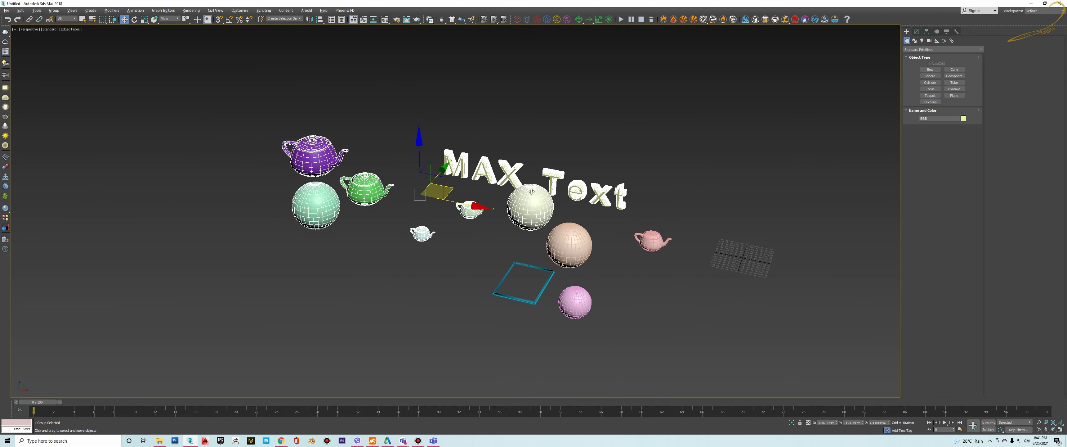
scroll(531, 192, up, 2)
scroll(530, 194, up, 2)
scroll(538, 203, up, 2)
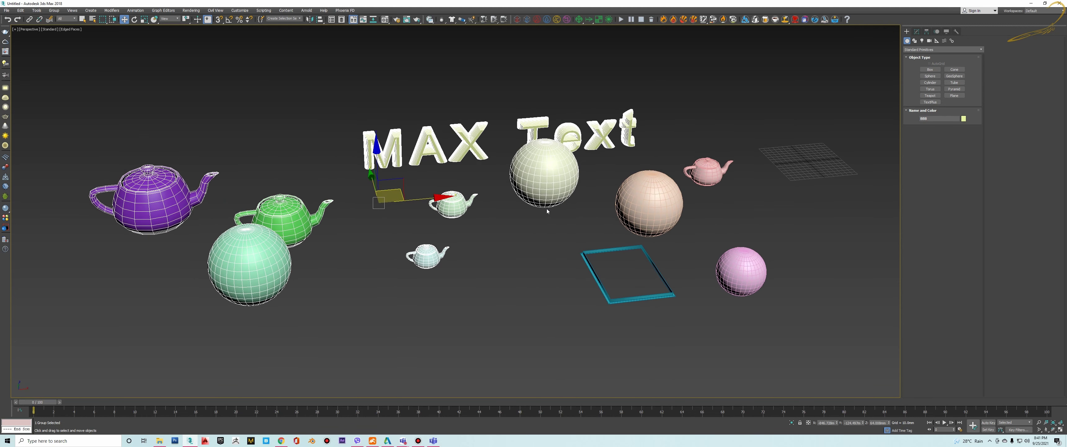
scroll(568, 207, up, 2)
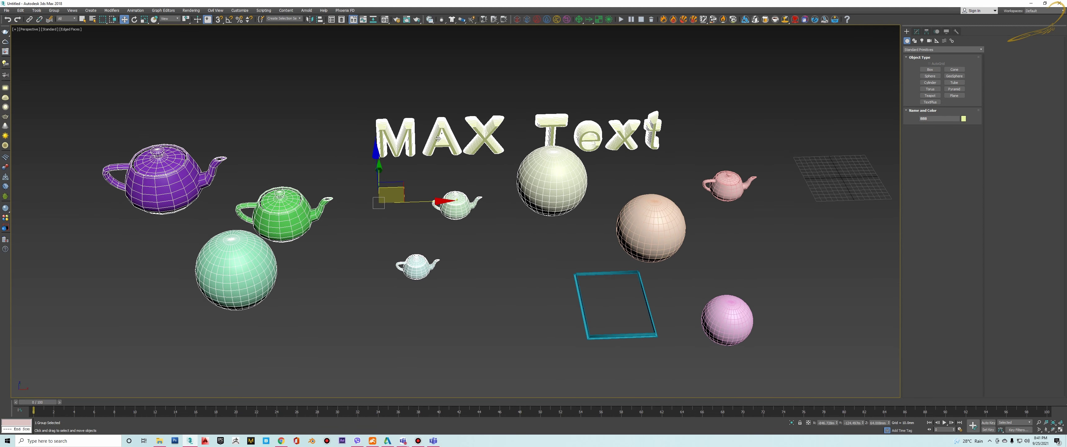
click(54, 12)
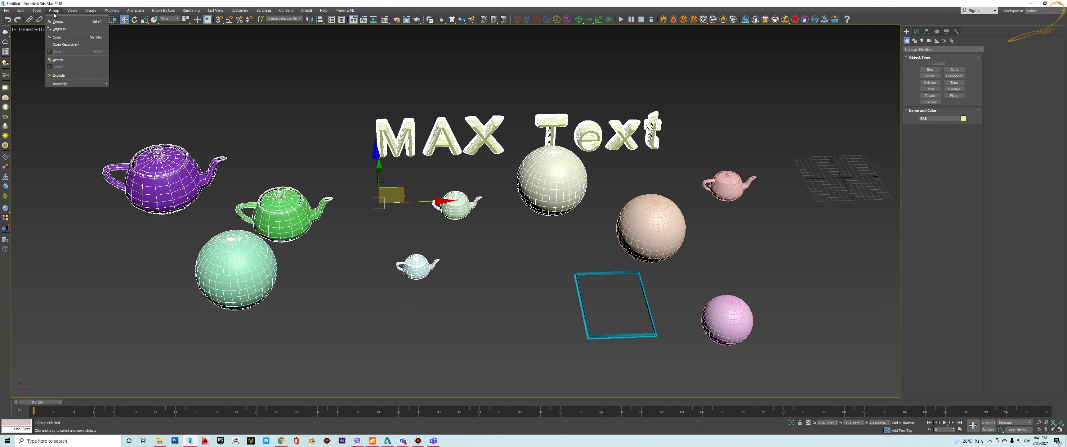
- Ungroup BBB with Group > Ungroup, then select the sphere and small-teapot group
click(503, 93)
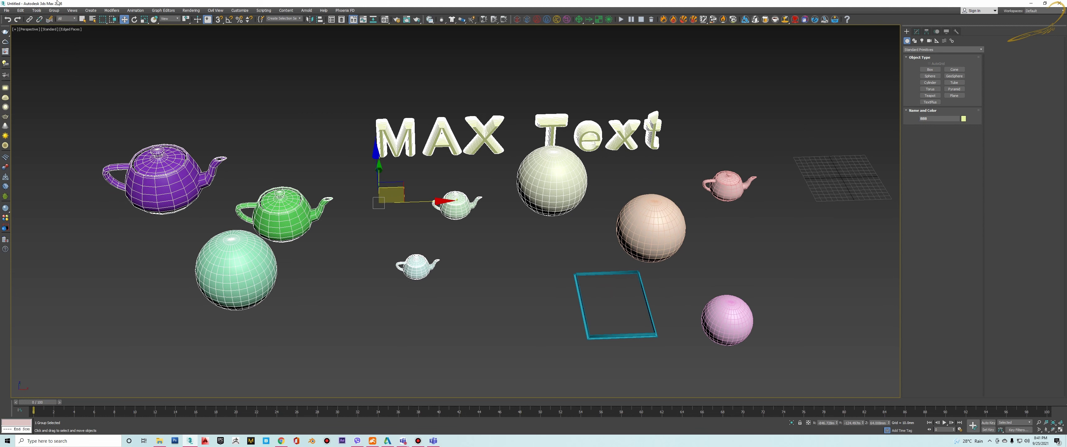
click(55, 11)
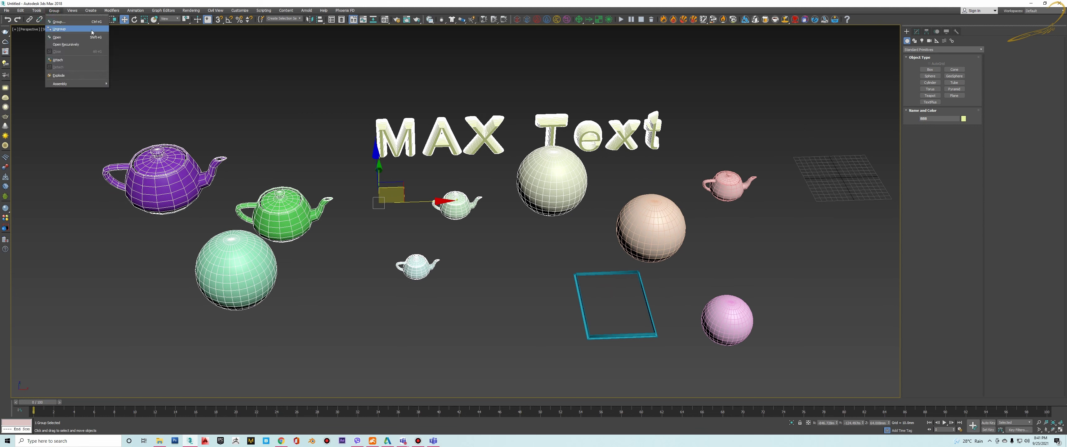
click(66, 29)
alt+middle_drag(552, 188, 535, 188)
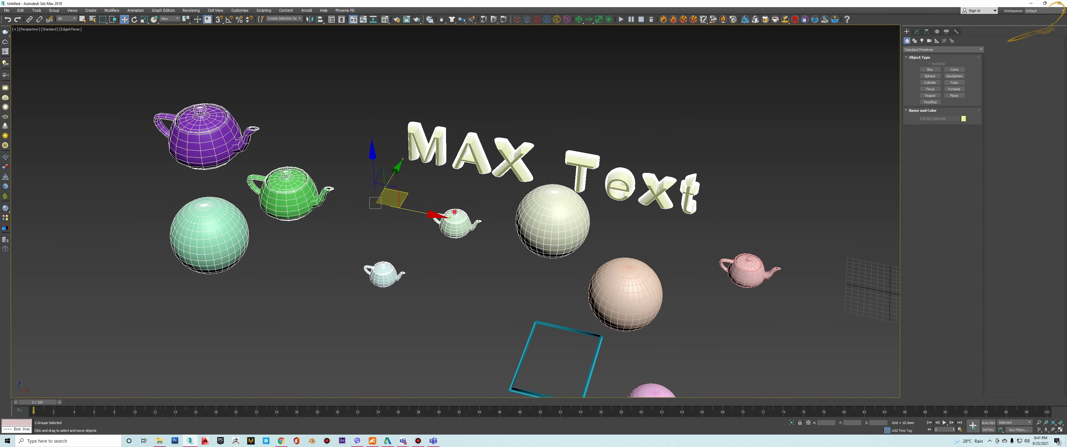
click(470, 202)
- Zoom and orbit the view to inspect the separated groups
scroll(470, 210, down, 10)
scroll(477, 208, up, 10)
scroll(477, 209, up, 1)
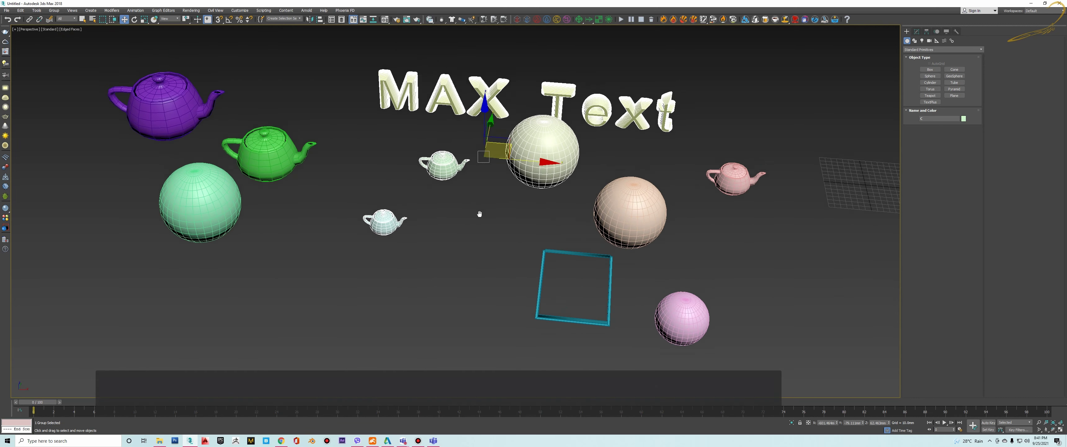
scroll(478, 217, up, 1)
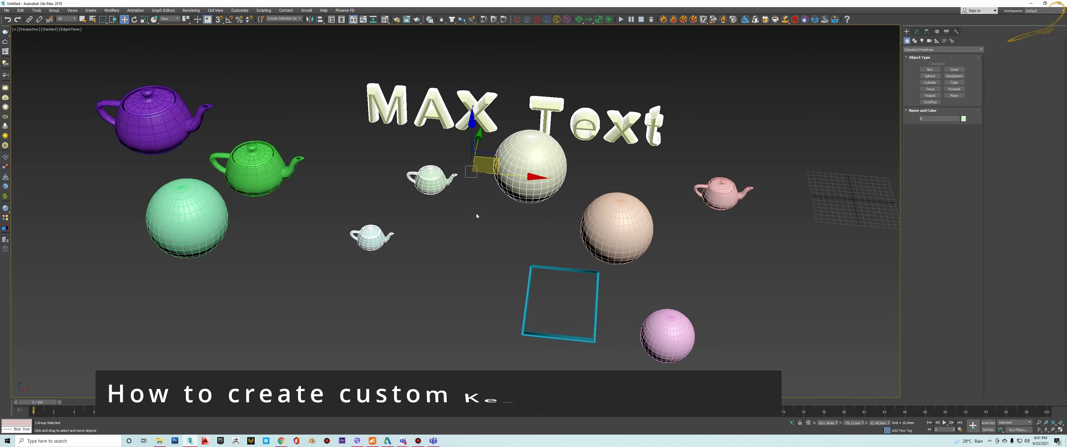
mouse_move(476, 214)
alt+middle_down()
mouse_move(467, 207)
mouse_move(542, 199)
mouse_move(525, 216)
alt+middle_up()
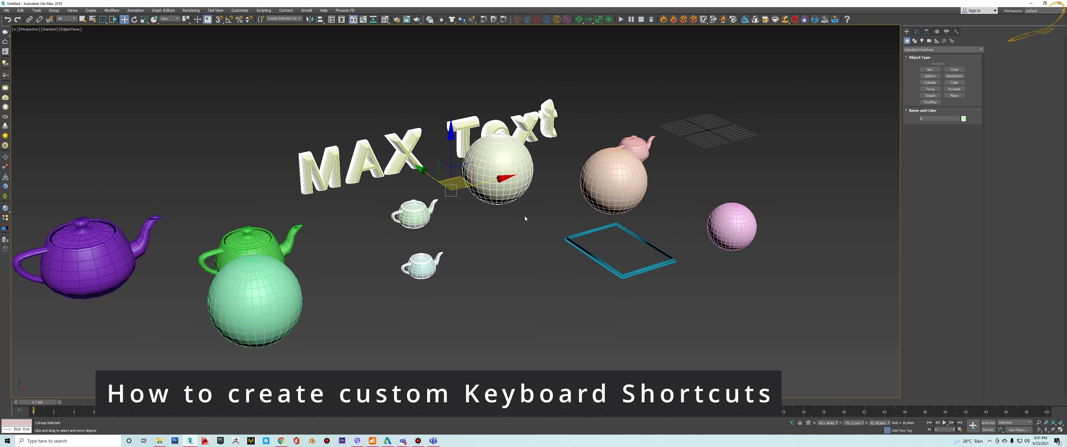
mouse_move(589, 221)
alt+middle_down()
mouse_move(577, 222)
mouse_move(585, 219)
alt+middle_up()
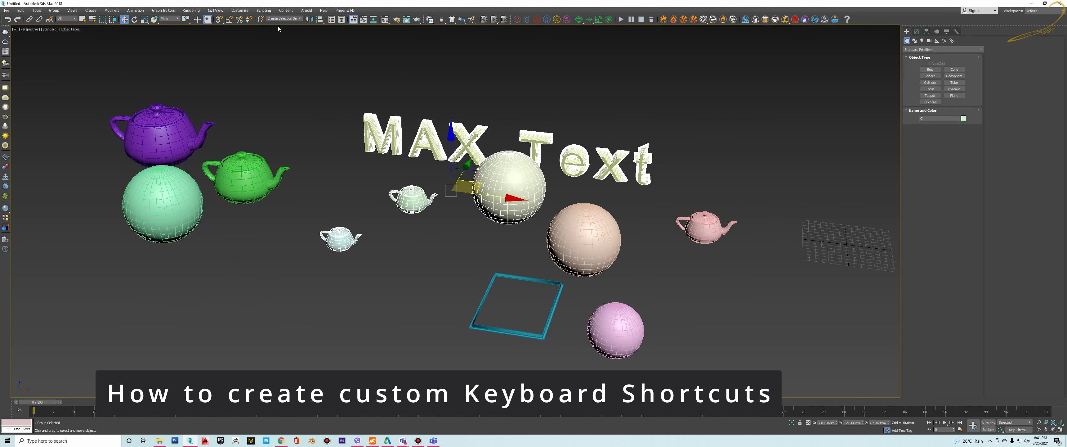
- Open Customize User Interface and browse its Mouse, Toolbars, Quads, Menus and Colors tabs
click(244, 11)
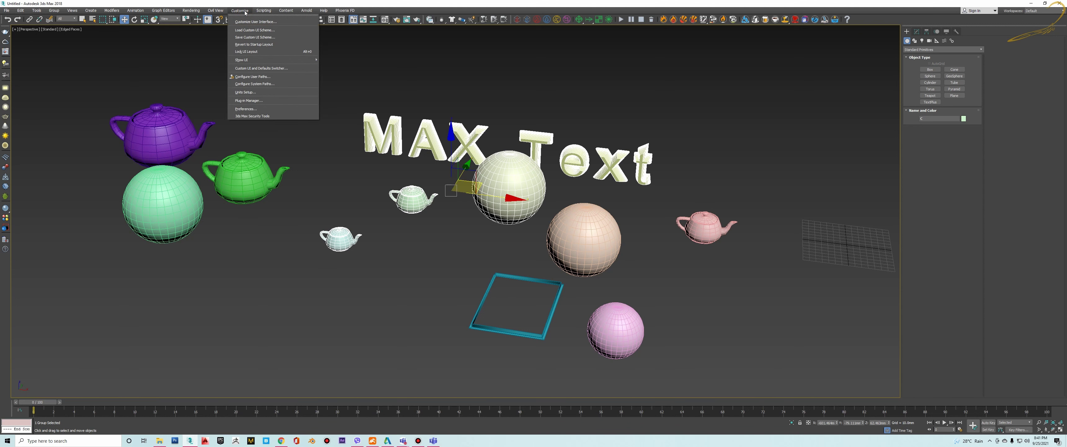
click(296, 23)
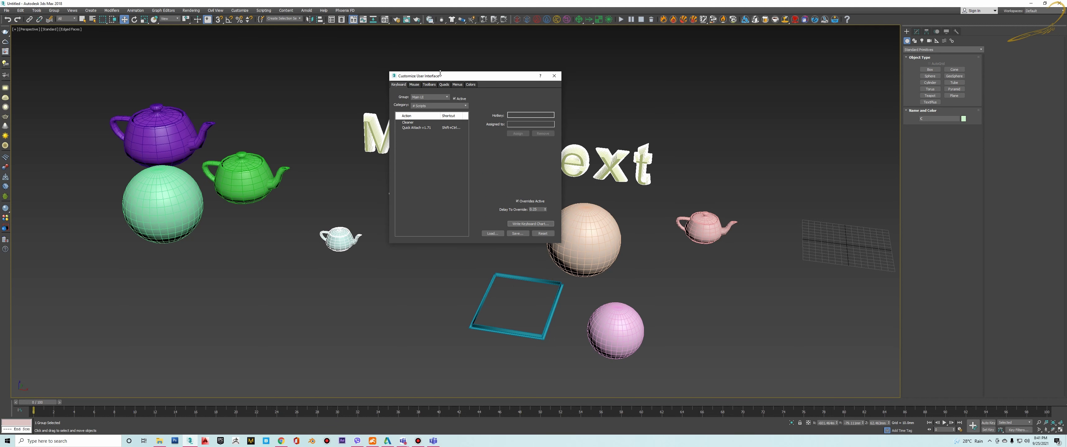
drag(441, 73, 416, 81)
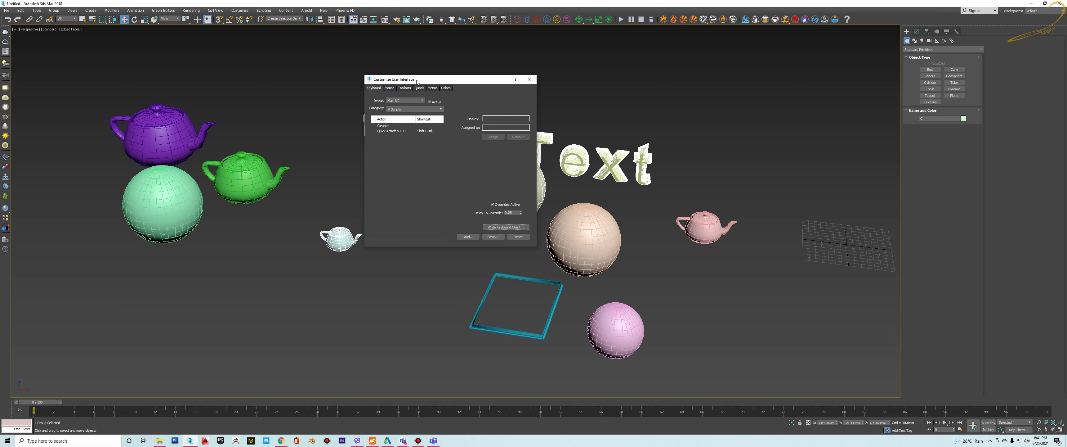
click(389, 89)
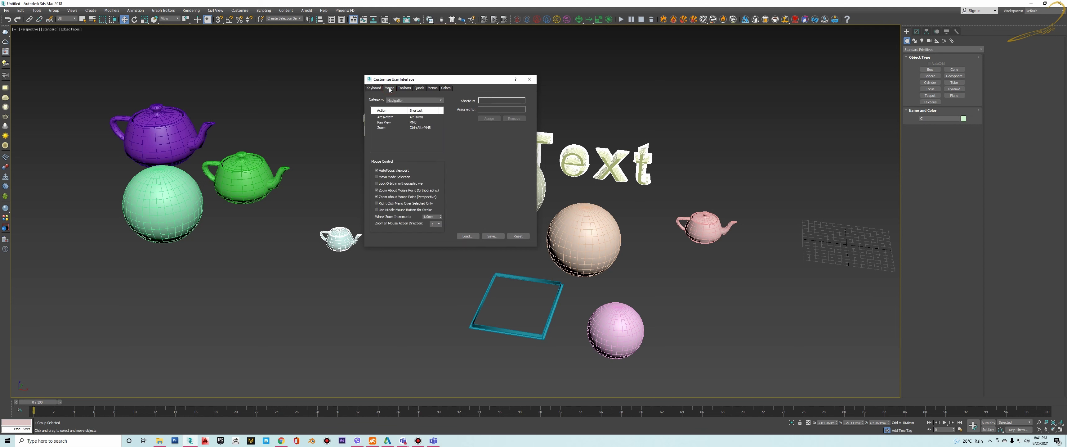
click(405, 89)
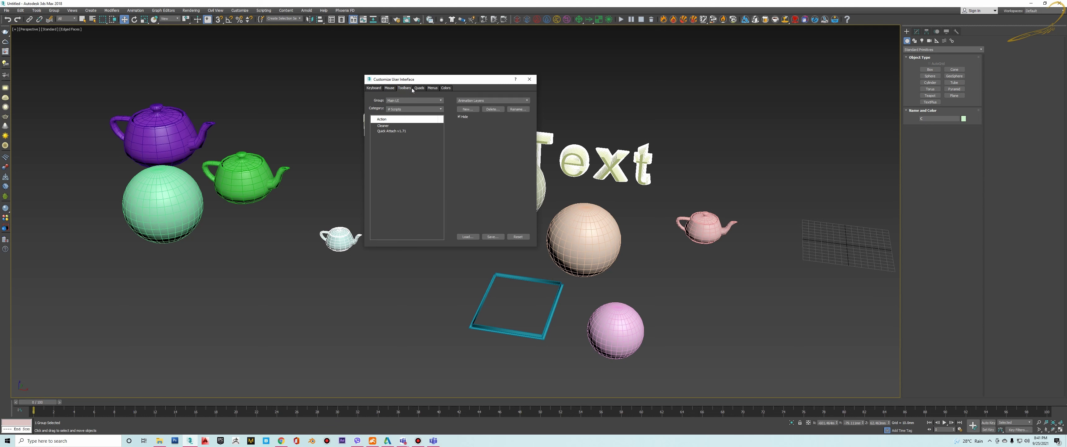
click(421, 89)
click(433, 89)
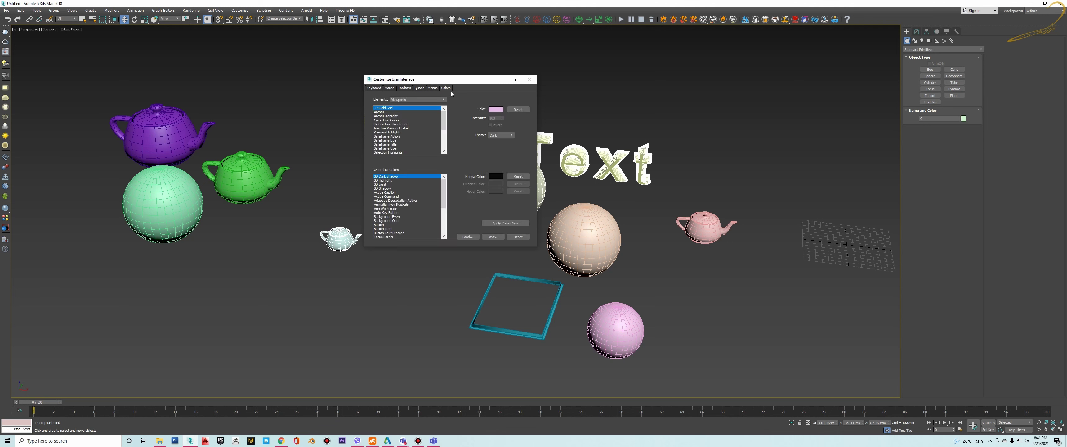
drag(437, 83, 426, 83)
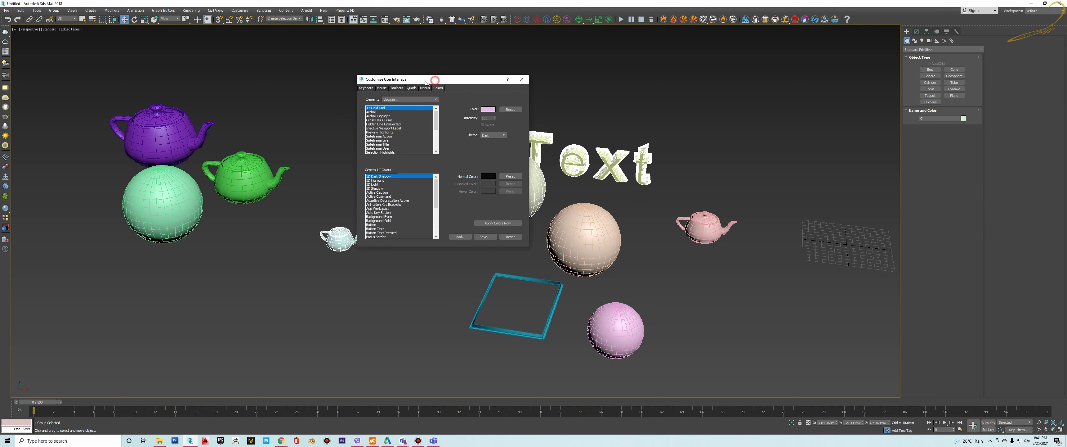
- On the Keyboard tab, set Category to All Commands and scroll the Action list
click(368, 89)
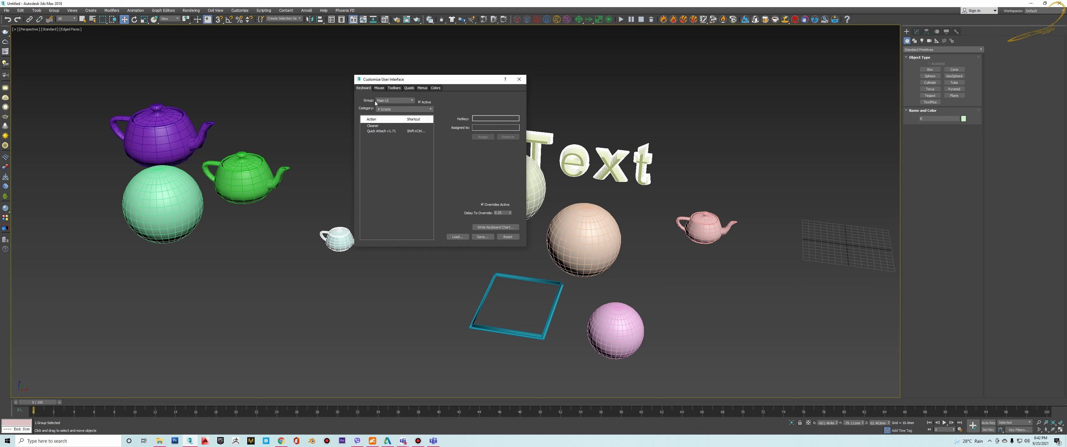
click(399, 109)
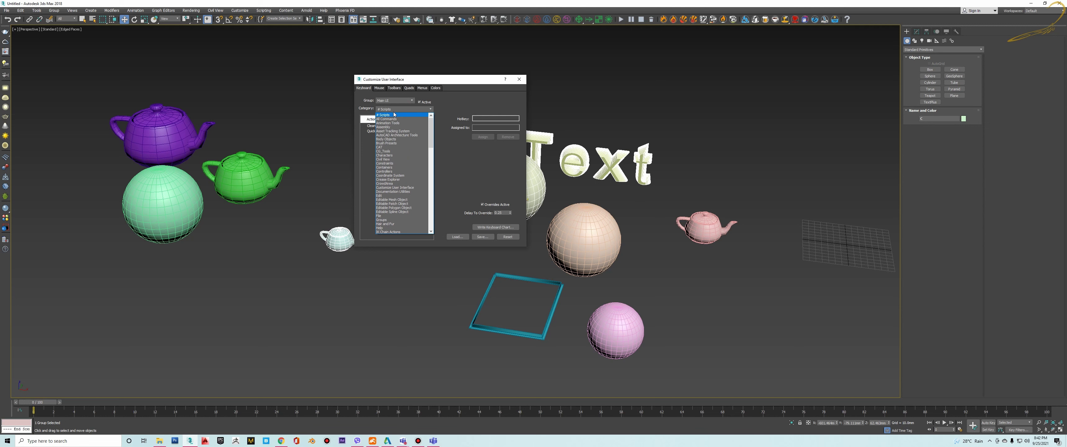
click(395, 119)
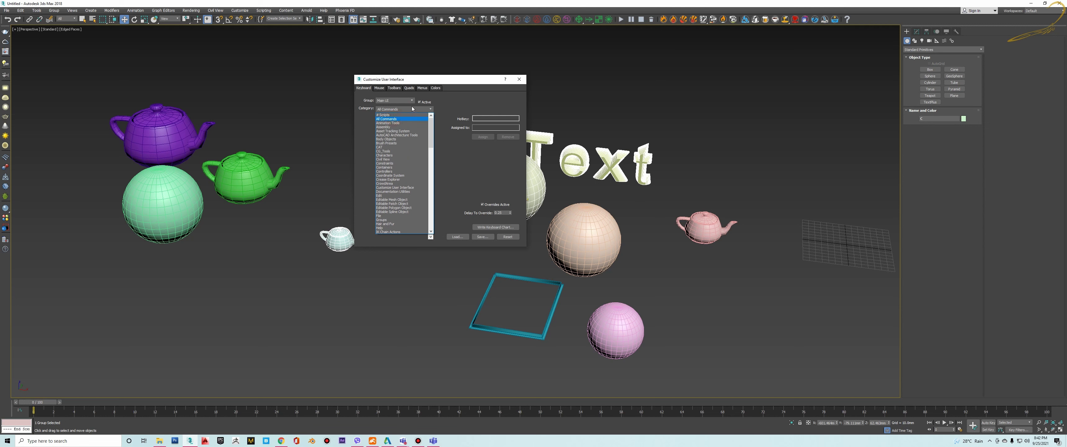
click(427, 108)
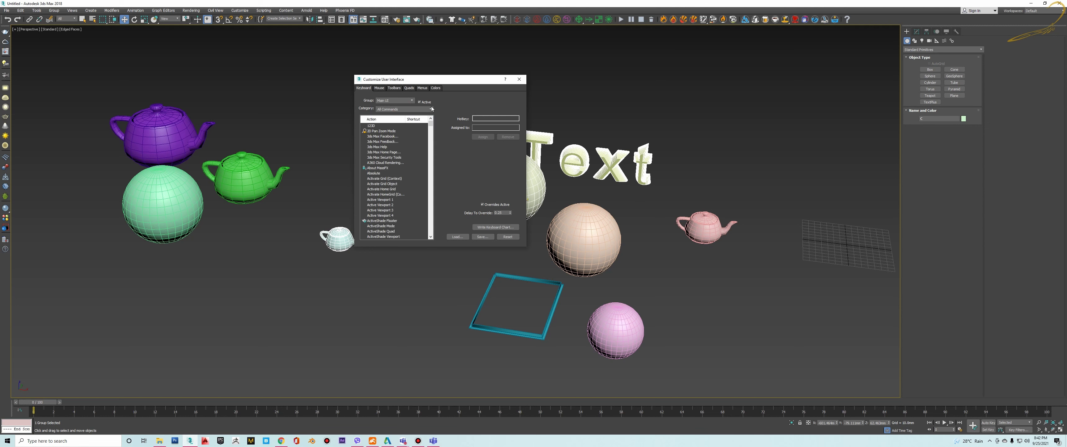
drag(418, 79, 424, 62)
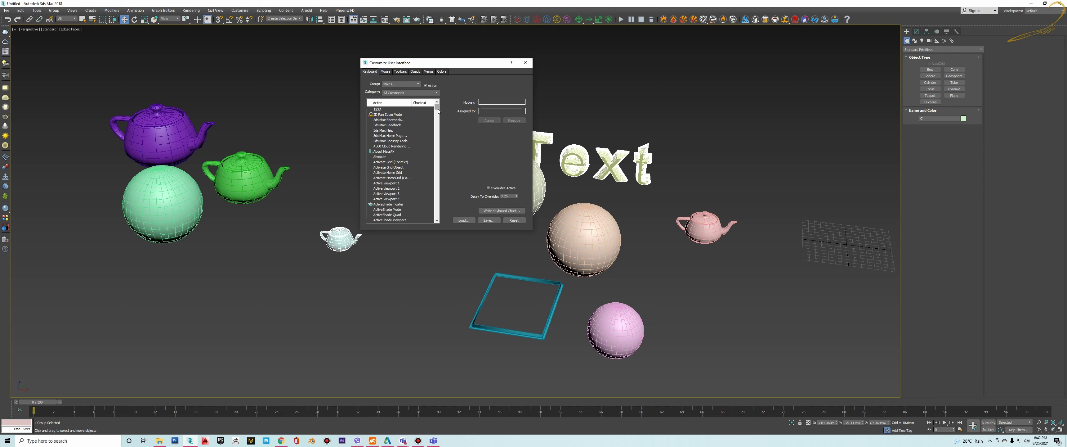
mouse_move(436, 106)
mouse_down()
mouse_move(439, 188)
mouse_move(434, 110)
mouse_up()
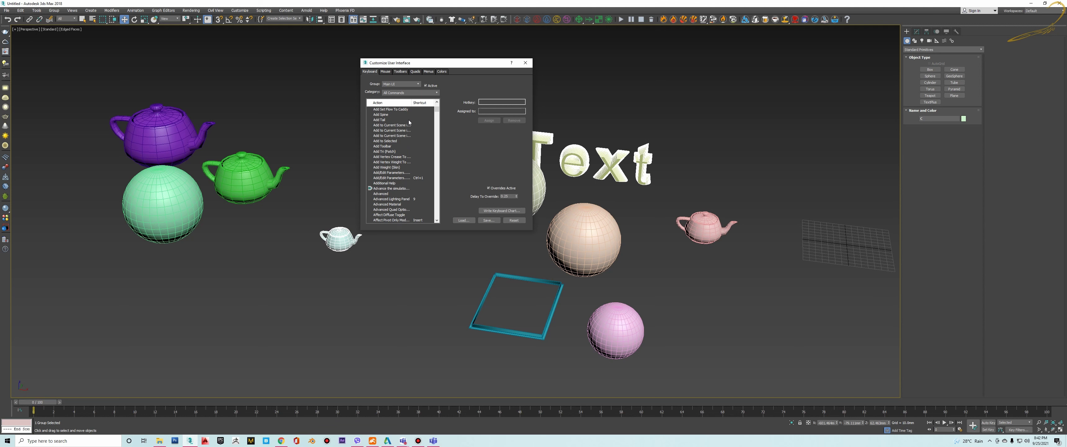
click(57, 11)
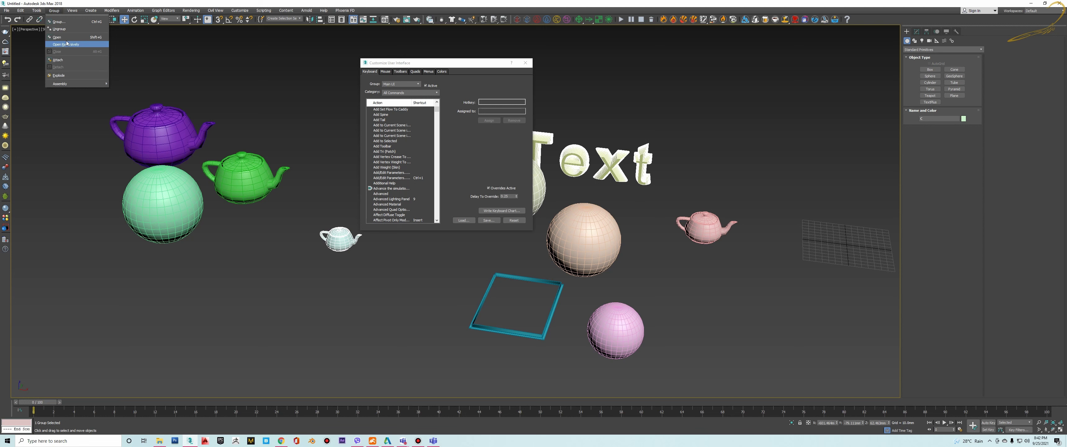
click(406, 64)
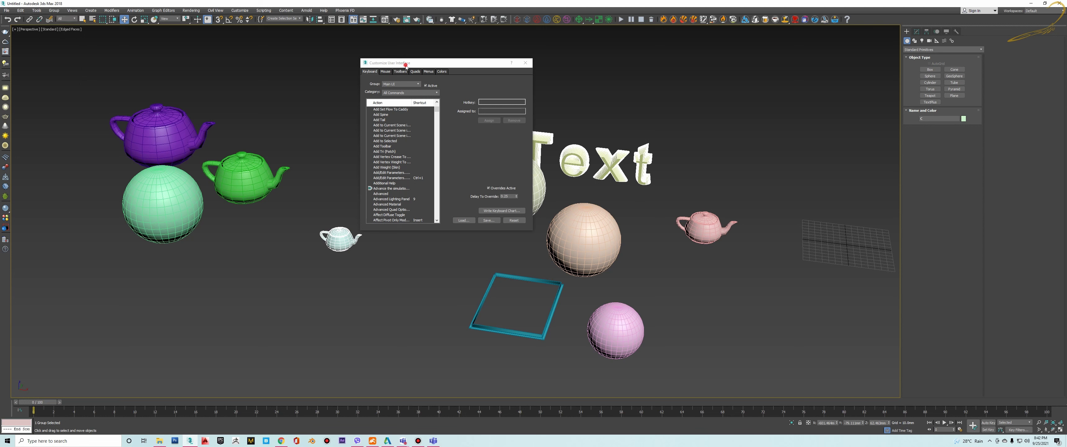
click(387, 125)
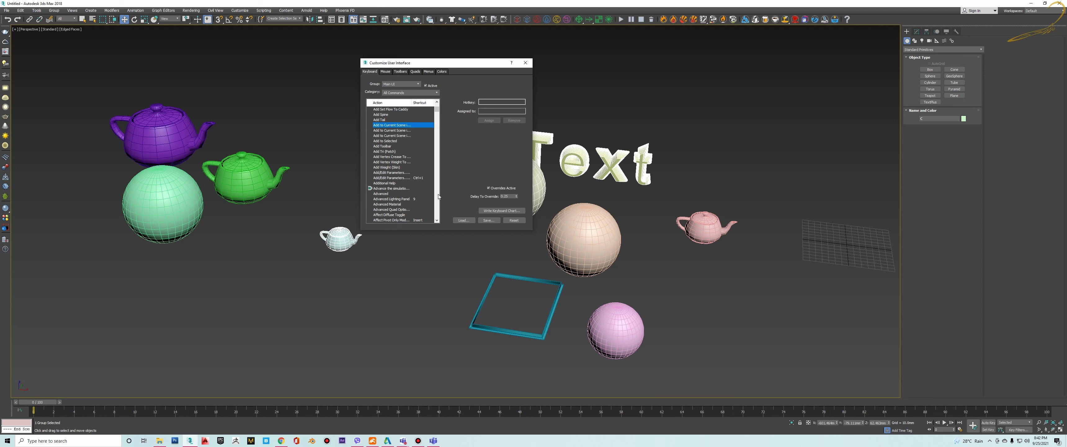
drag(437, 109, 437, 123)
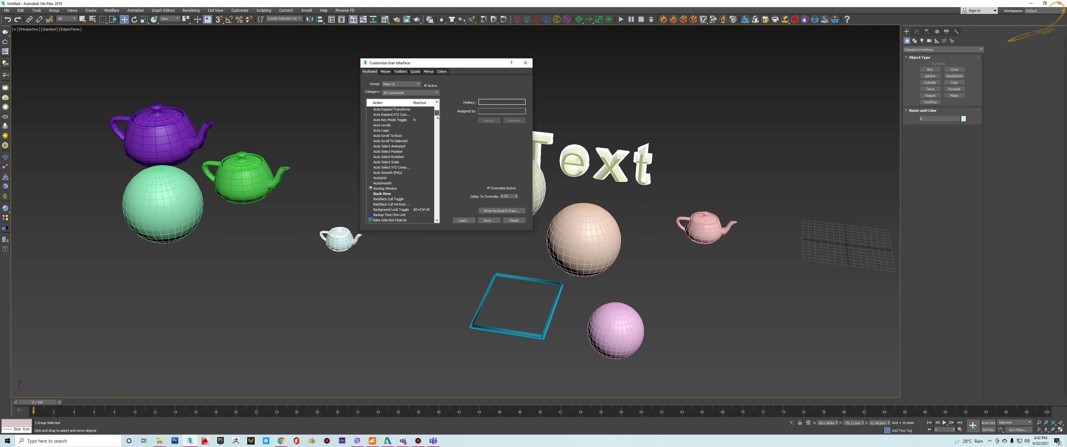
scroll(422, 136, down, 5)
click(421, 135)
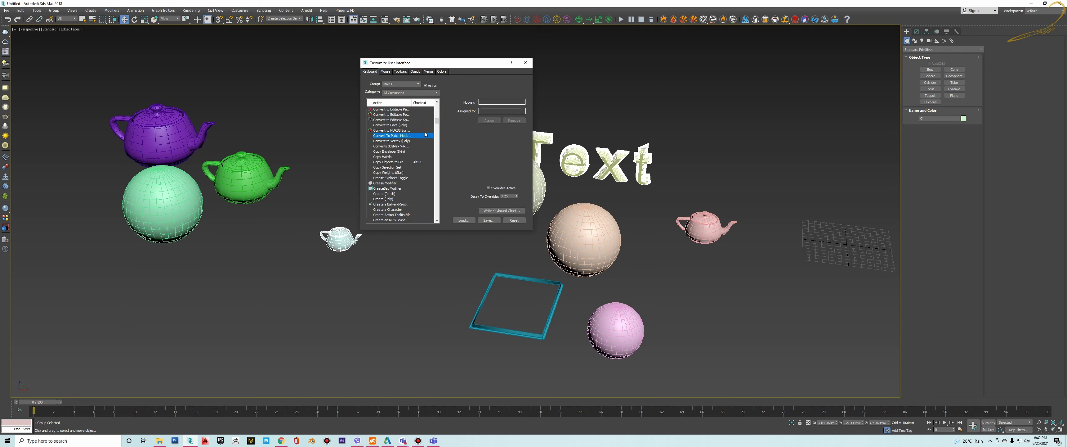
text(gr)
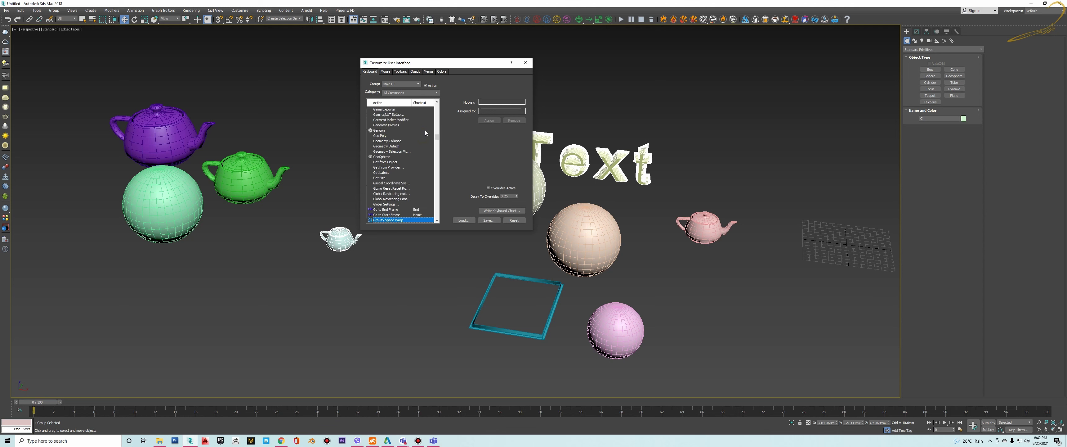
scroll(425, 132, down, 2)
scroll(424, 133, down, 1)
scroll(423, 136, down, 1)
scroll(424, 137, down, 1)
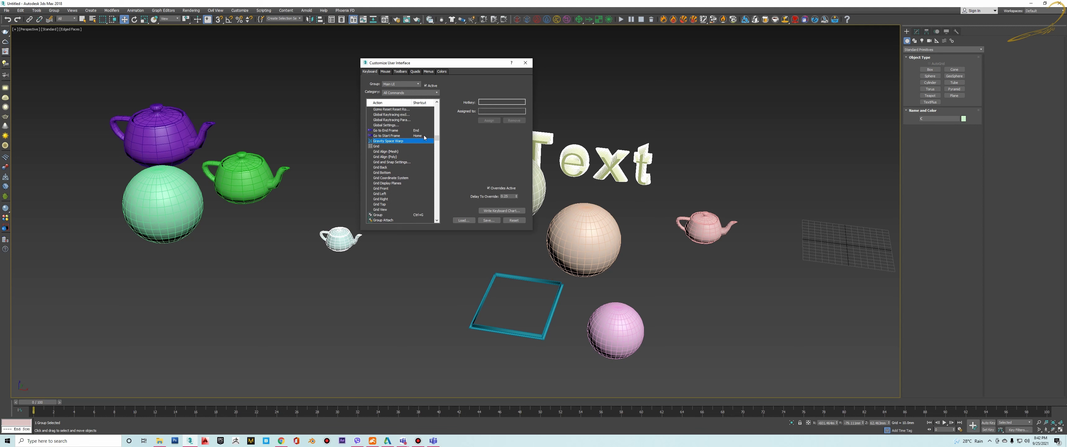
scroll(411, 194, down, 2)
scroll(419, 170, down, 1)
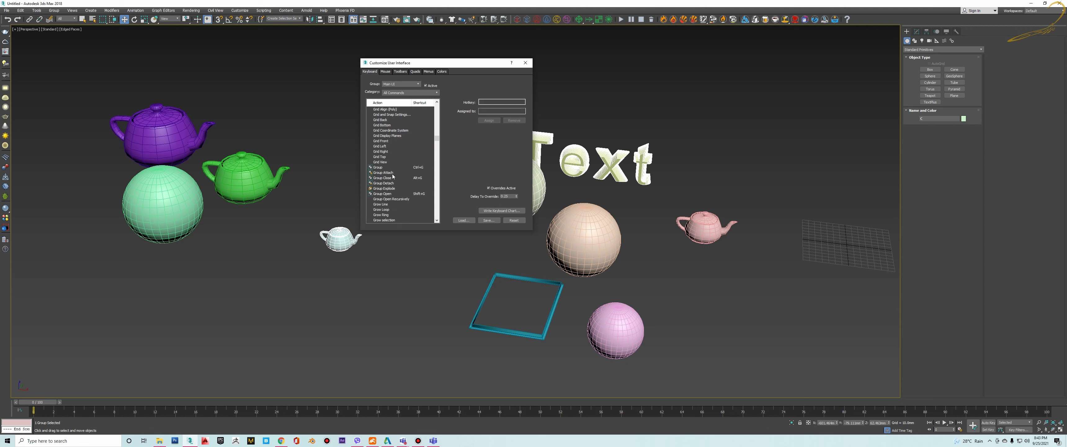
click(380, 168)
scroll(396, 156, down, 1)
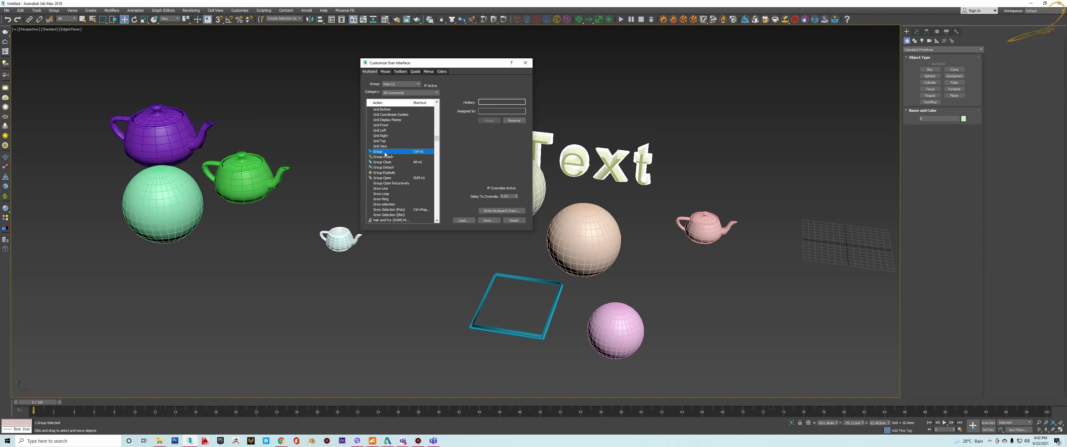
scroll(392, 152, up, 1)
scroll(392, 151, up, 3)
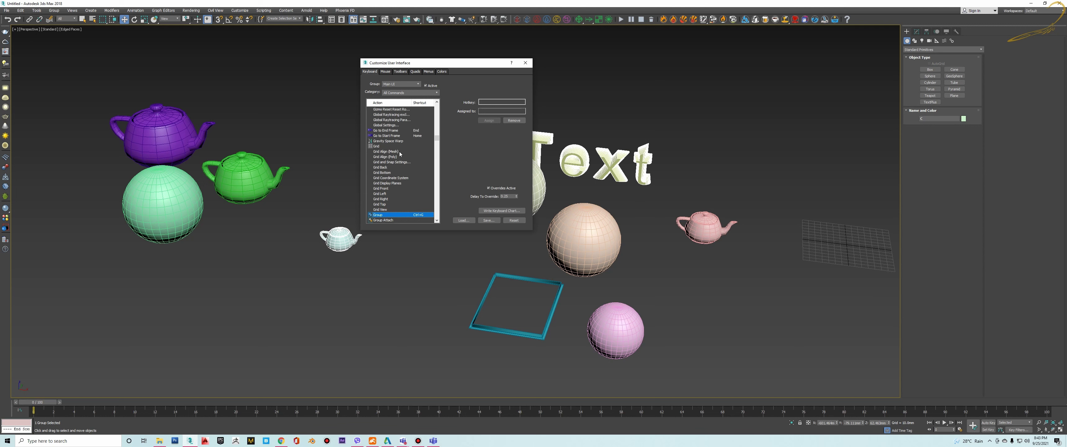
scroll(406, 152, up, 2)
scroll(408, 154, up, 1)
scroll(406, 153, up, 2)
scroll(407, 153, up, 3)
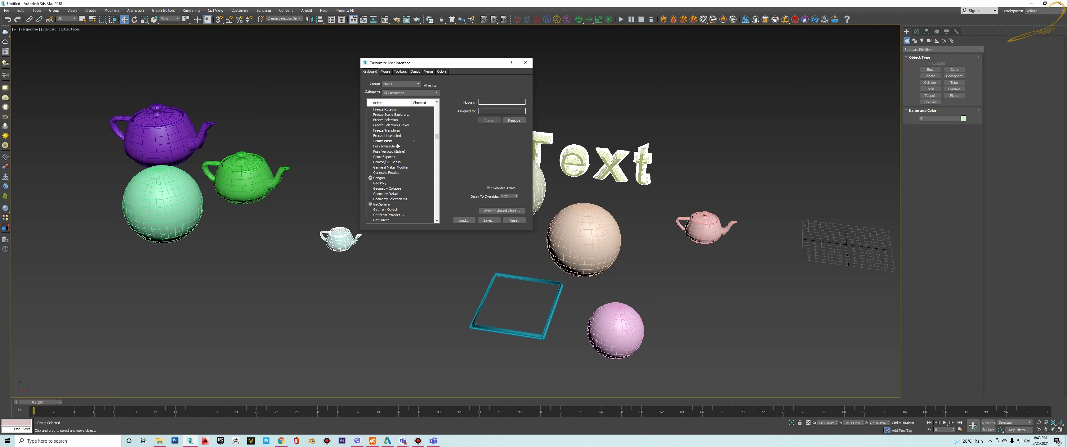
- Scroll up through the keyboard Action list
scroll(398, 145, up, 3)
scroll(402, 141, up, 3)
scroll(403, 141, up, 2)
scroll(404, 143, up, 4)
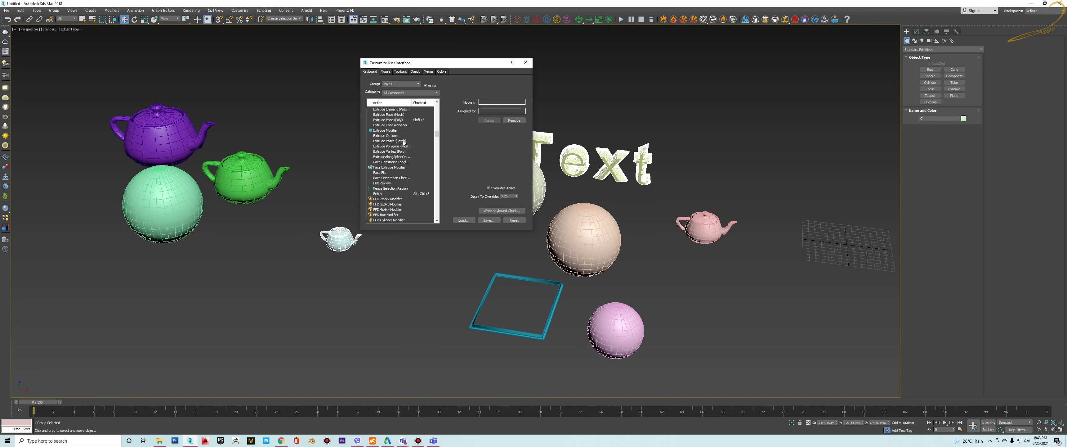
scroll(404, 141, up, 3)
scroll(403, 142, up, 1)
scroll(403, 141, up, 1)
scroll(404, 141, up, 2)
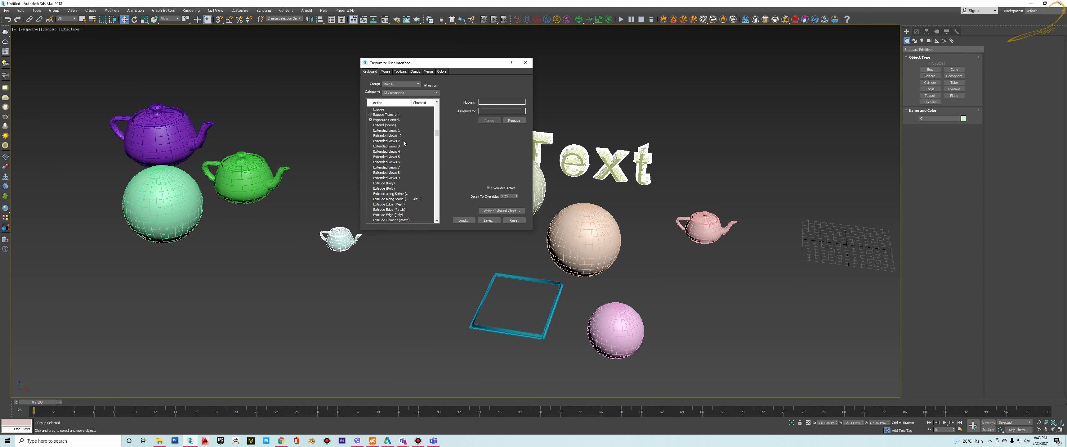
scroll(403, 141, up, 4)
scroll(403, 141, up, 2)
scroll(417, 159, up, 3)
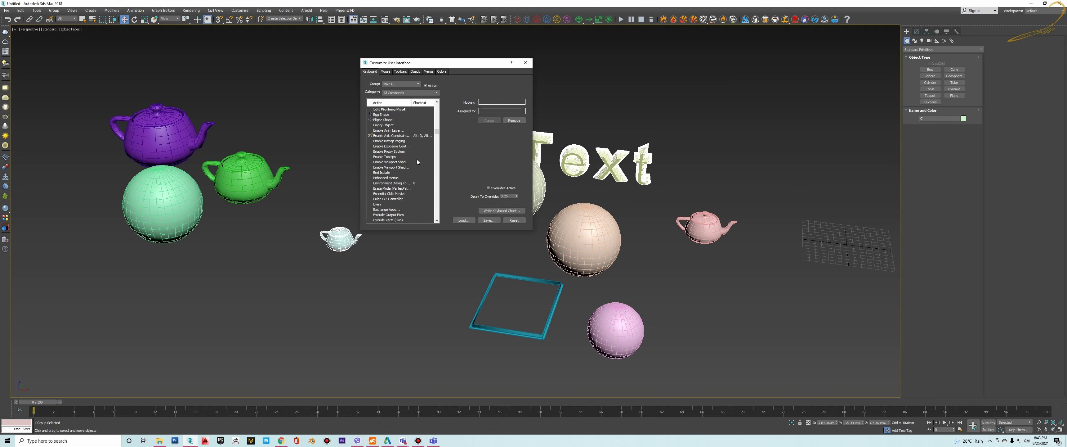
scroll(417, 159, up, 3)
scroll(416, 158, up, 3)
scroll(417, 159, up, 3)
scroll(417, 158, up, 1)
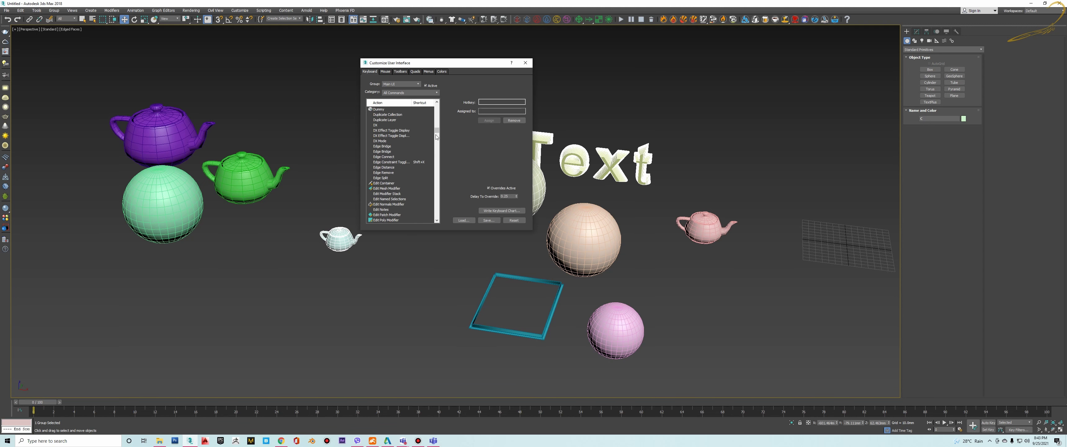
- Drag through the Action list, then type 'group' to jump to the Group action
drag(436, 134, 440, 161)
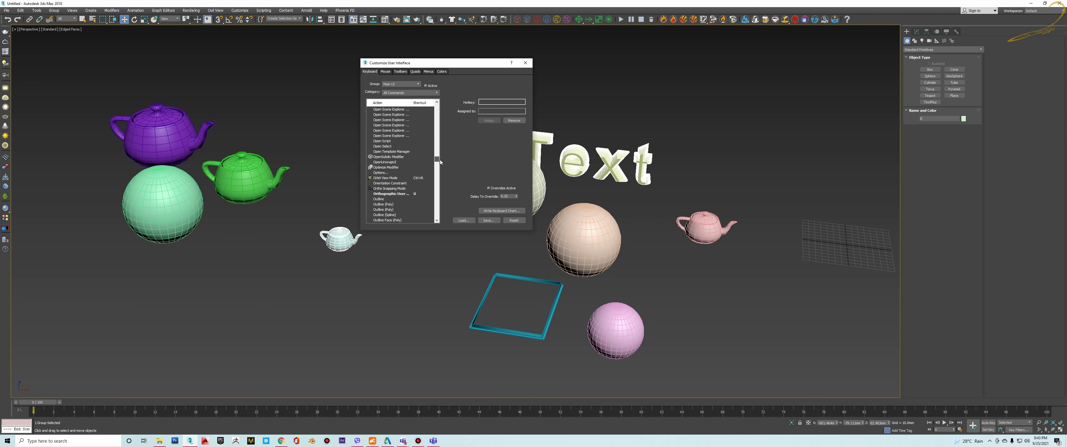
drag(441, 161, 442, 166)
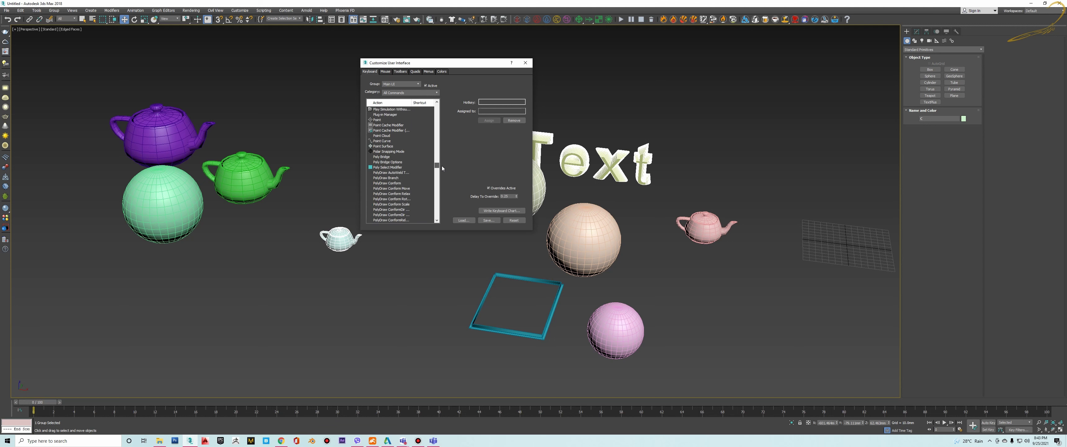
drag(442, 165, 443, 180)
scroll(442, 179, down, 5)
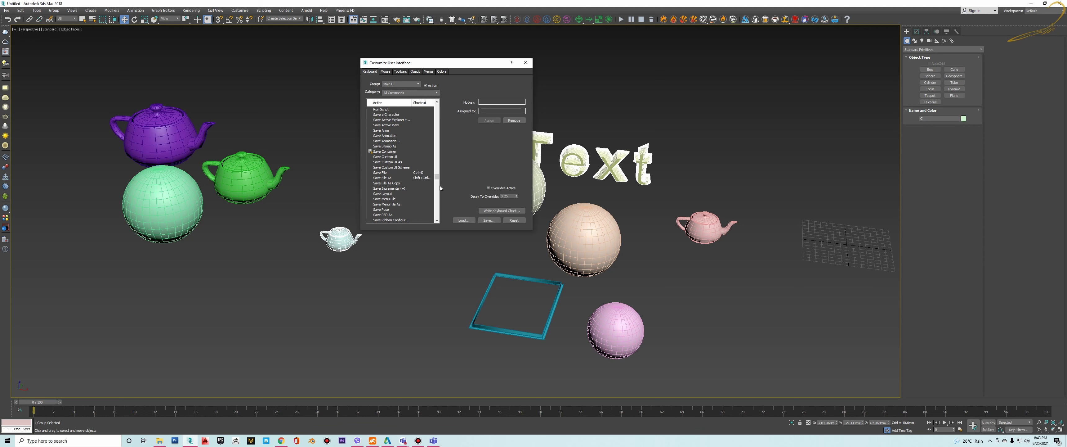
drag(437, 177, 440, 154)
click(396, 157)
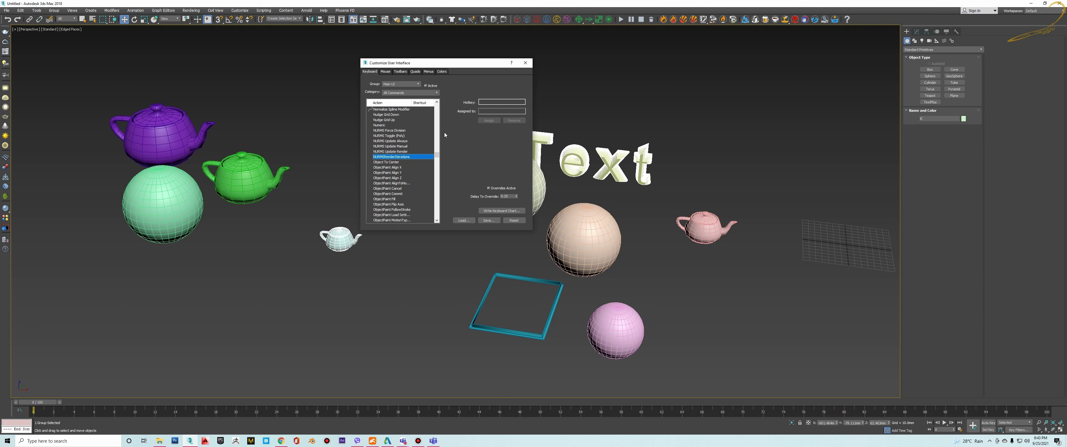
text(group)
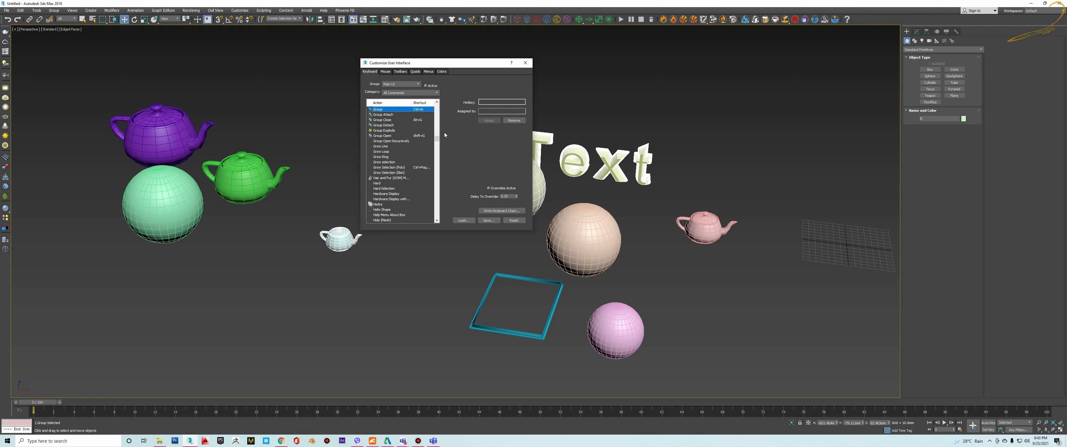
- Enter Ctrl+G in the Hotkey field and assign it to the Group action
click(491, 101)
key(ctrl+g)
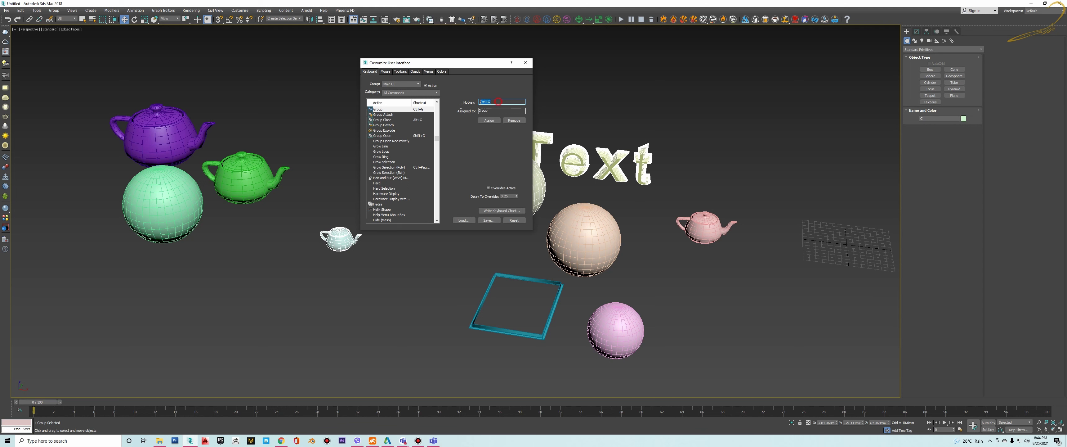
drag(481, 64, 474, 63)
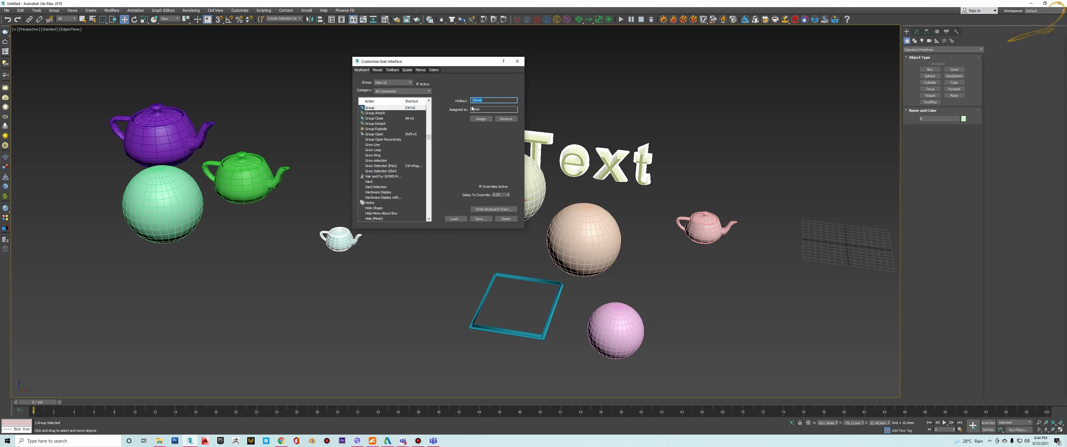
click(490, 101)
click(482, 119)
click(483, 119)
drag(445, 63, 426, 54)
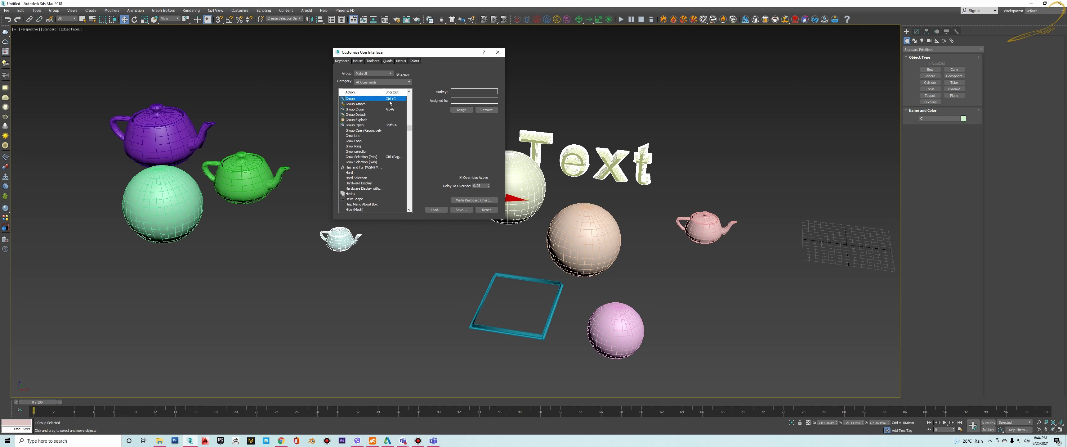
- Assign Shift+G as the hotkey for Group Open
click(359, 126)
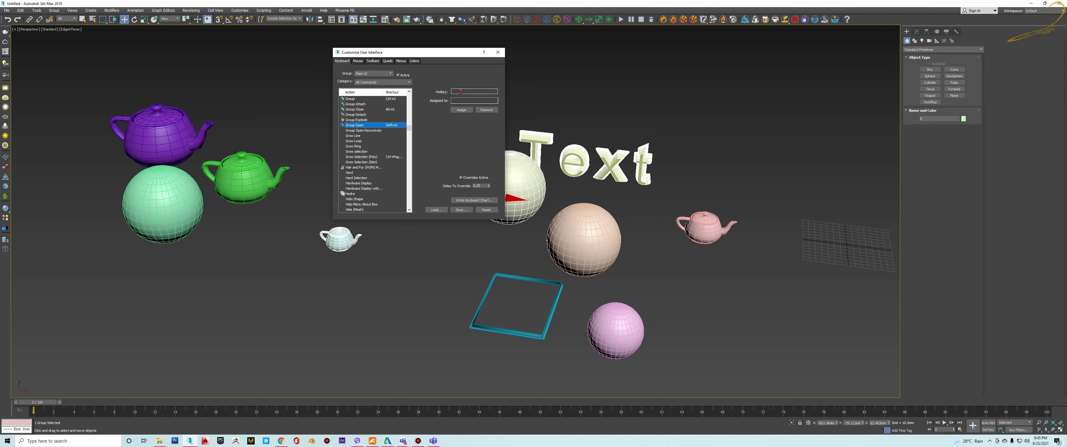
click(471, 91)
key(shift+g)
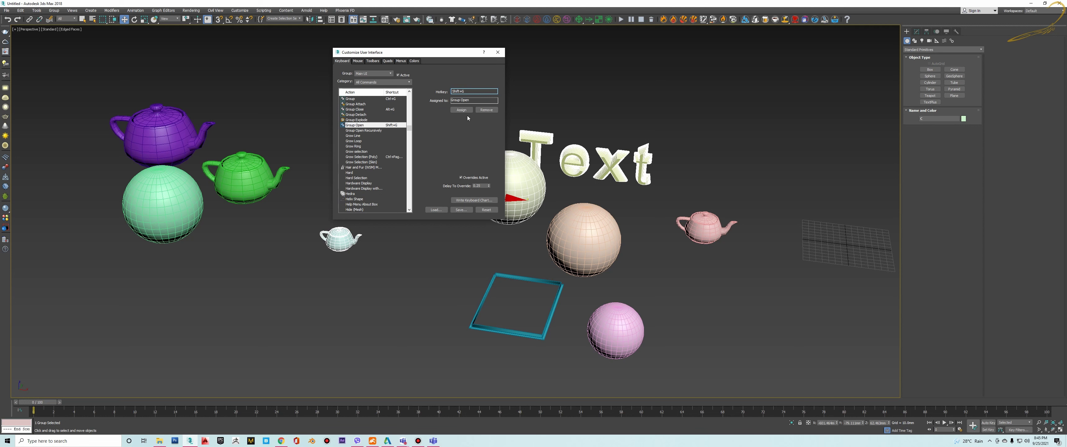
click(461, 111)
- Assign Alt+G as the hotkey for Group Close
click(351, 110)
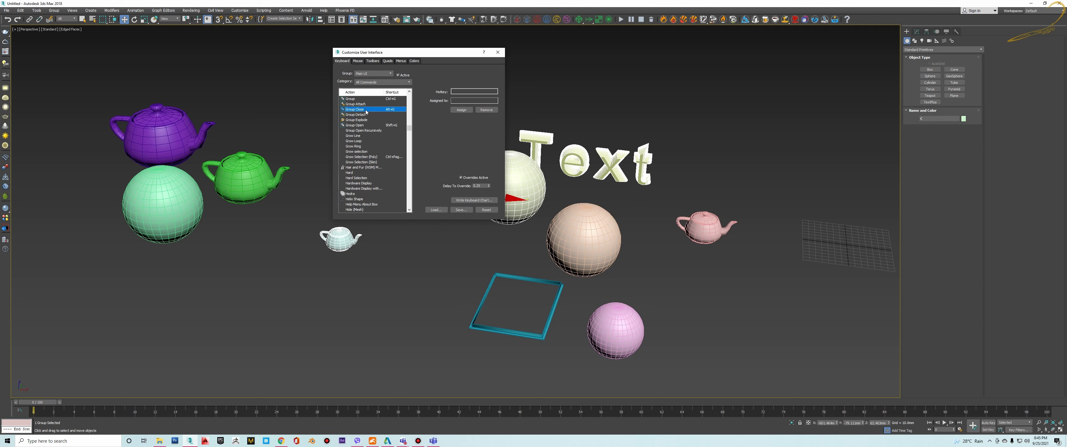
click(456, 93)
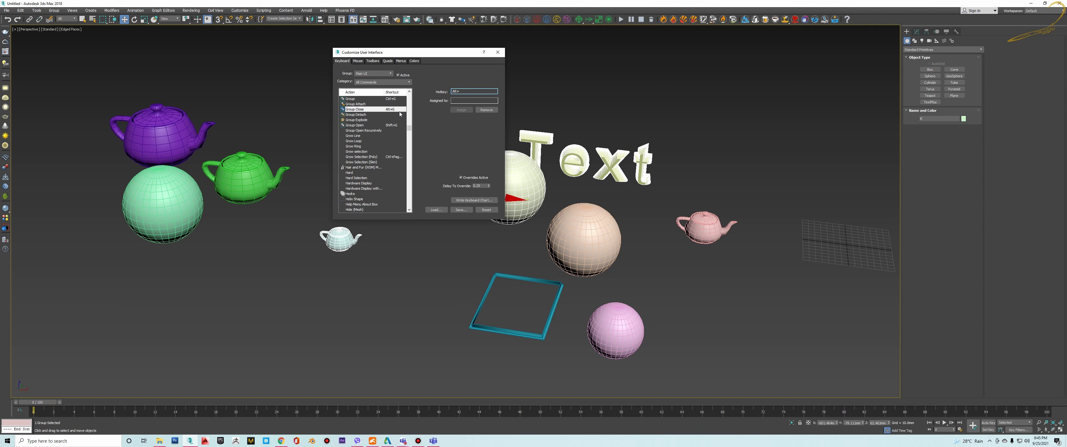
key(alt+g)
click(456, 110)
drag(409, 128, 409, 126)
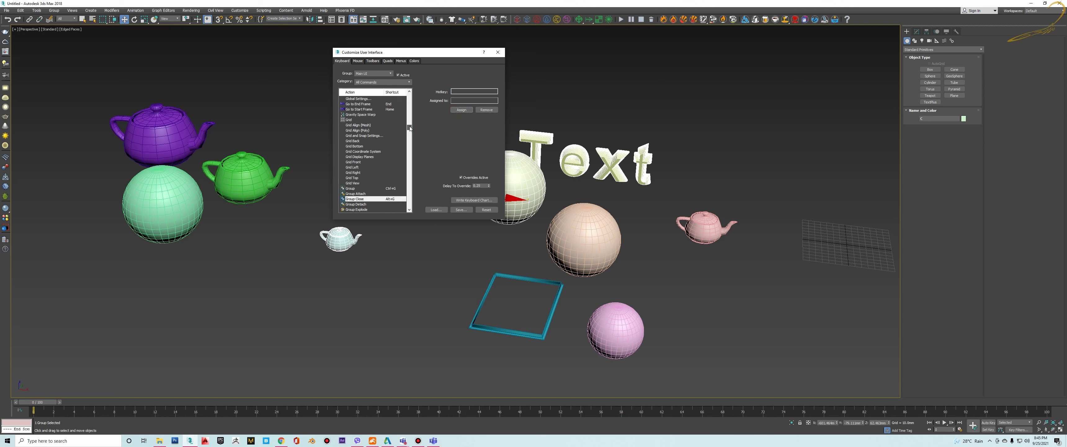
- Scroll the Action list and close the Customize User Interface dialog
scroll(377, 138, down, 3)
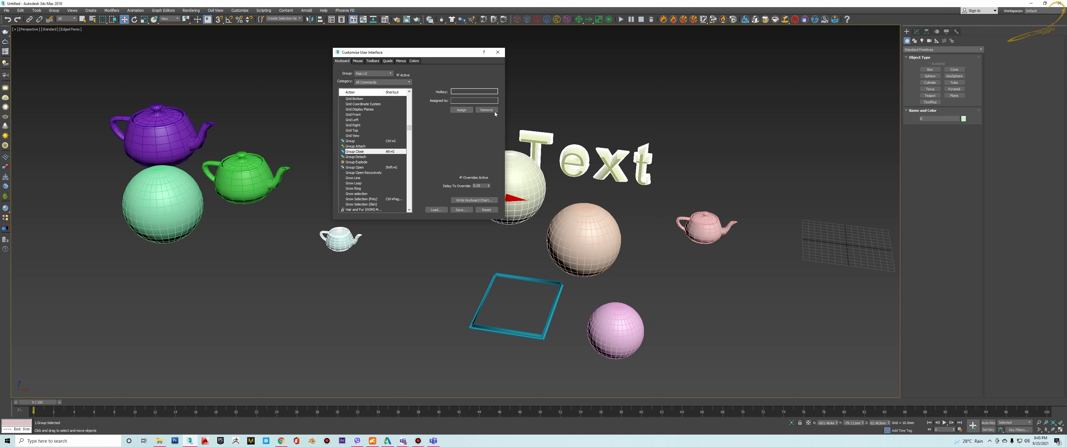
click(498, 53)
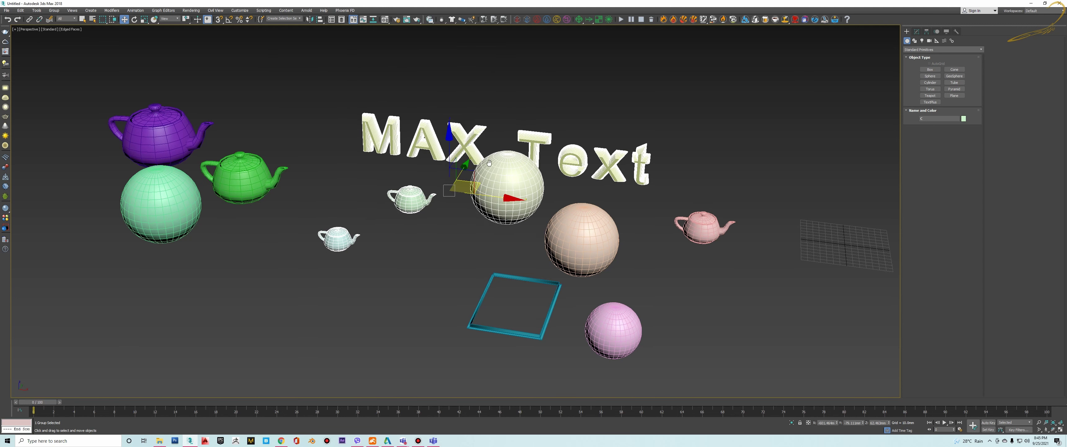
scroll(514, 168, down, 4)
scroll(514, 168, up, 2)
ctrl+click(514, 161)
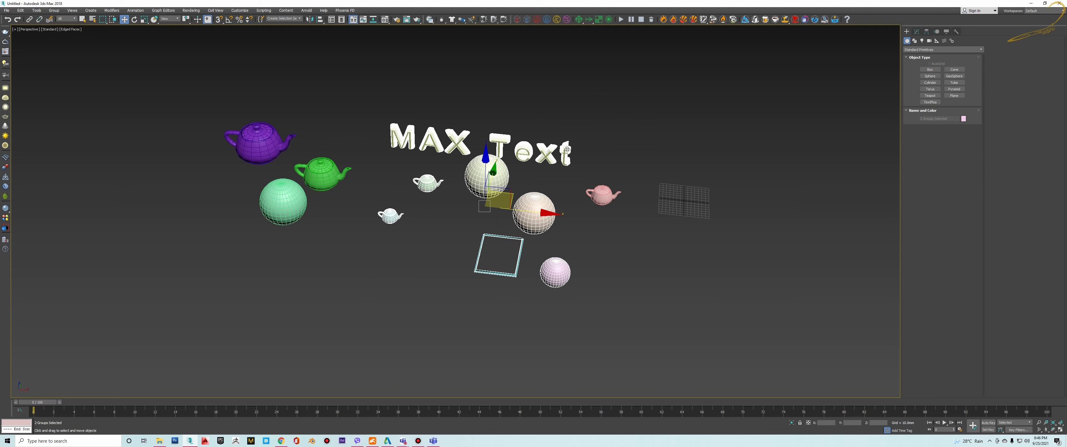
click(567, 149)
alt+middle_drag(550, 174, 542, 207)
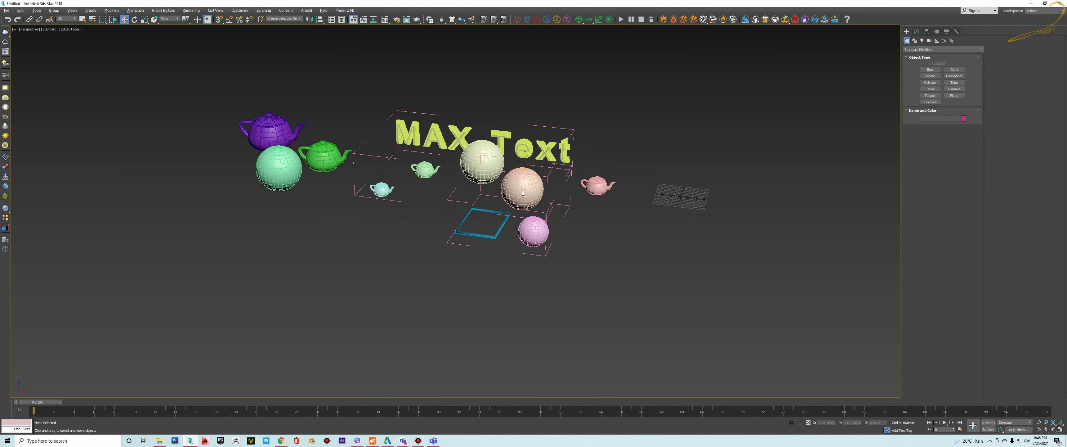
click(542, 207)
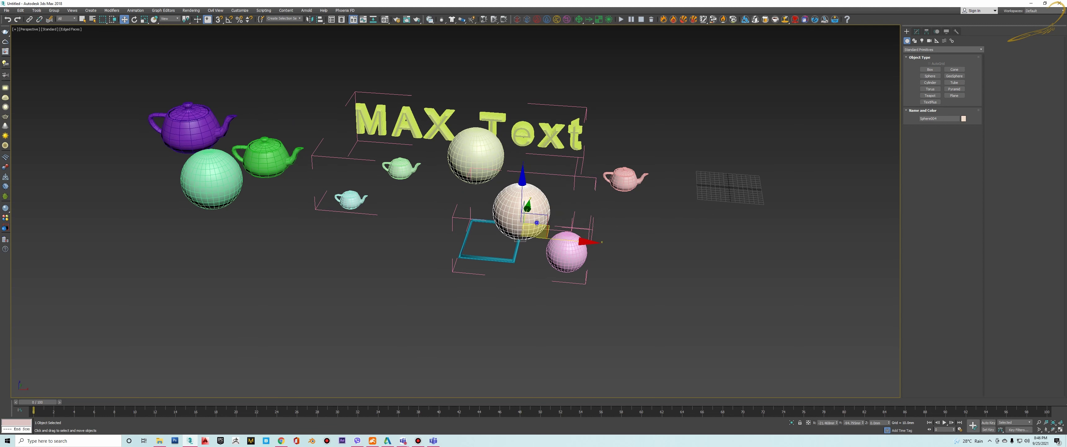
click(557, 201)
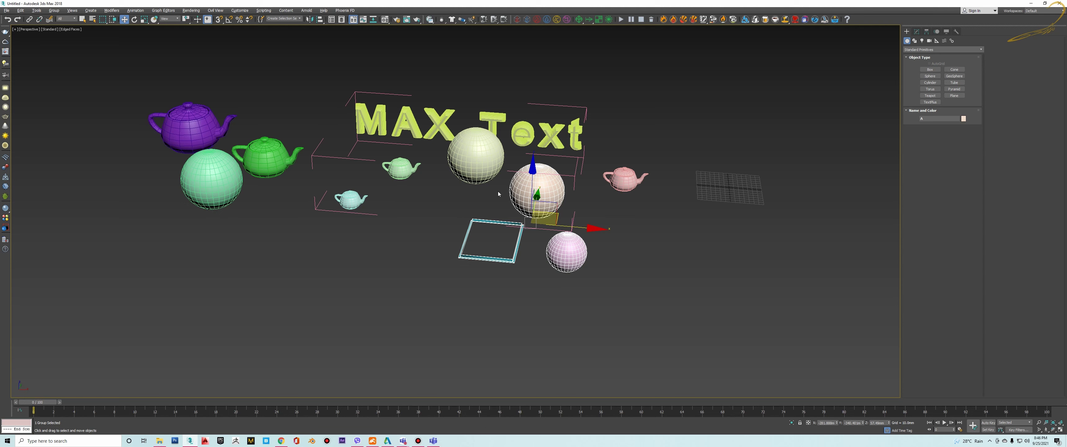
click(482, 110)
middle_drag(483, 111, 499, 124)
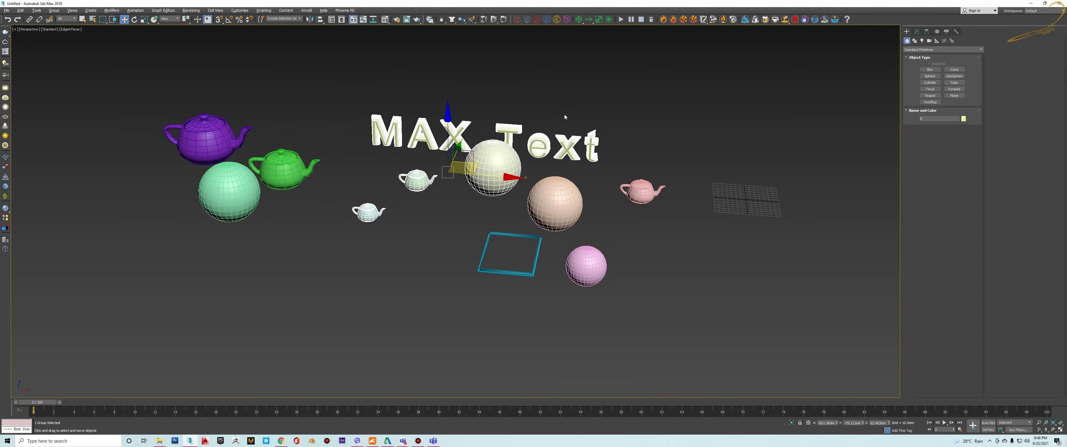
- Select the teapots and spheres, start a Ctrl+G group, then cancel the naming dialog
drag(580, 105, 238, 298)
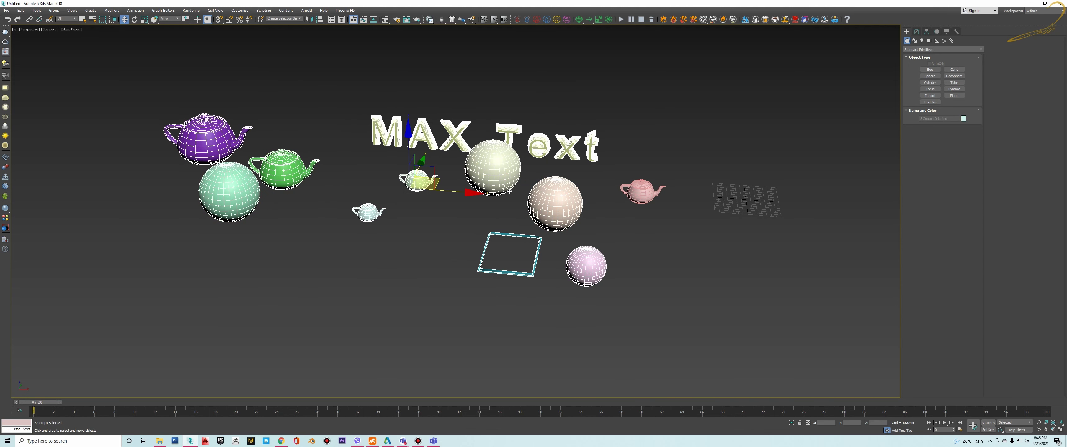
key(ctrl+g)
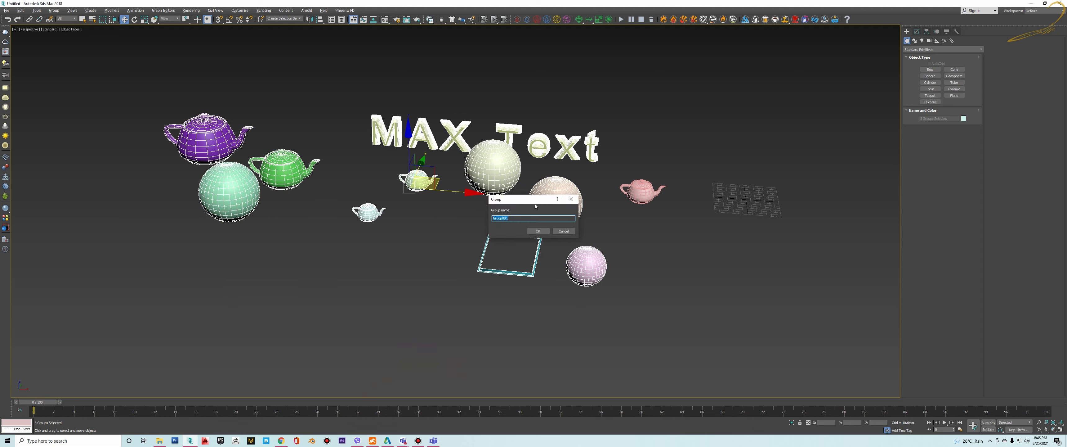
drag(534, 200, 506, 190)
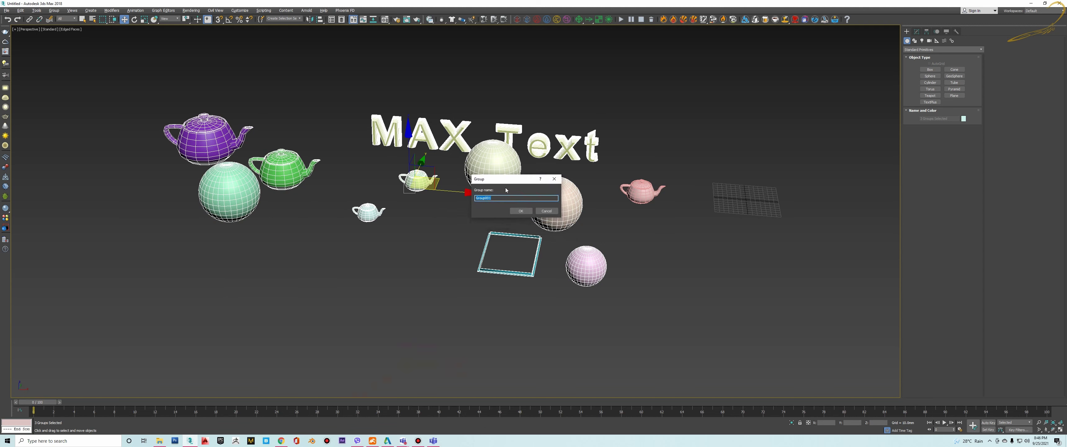
click(546, 211)
- Zoom and orbit the scene, then bring up the Customize menu
scroll(554, 194, down, 1)
scroll(553, 194, down, 1)
scroll(554, 195, up, 1)
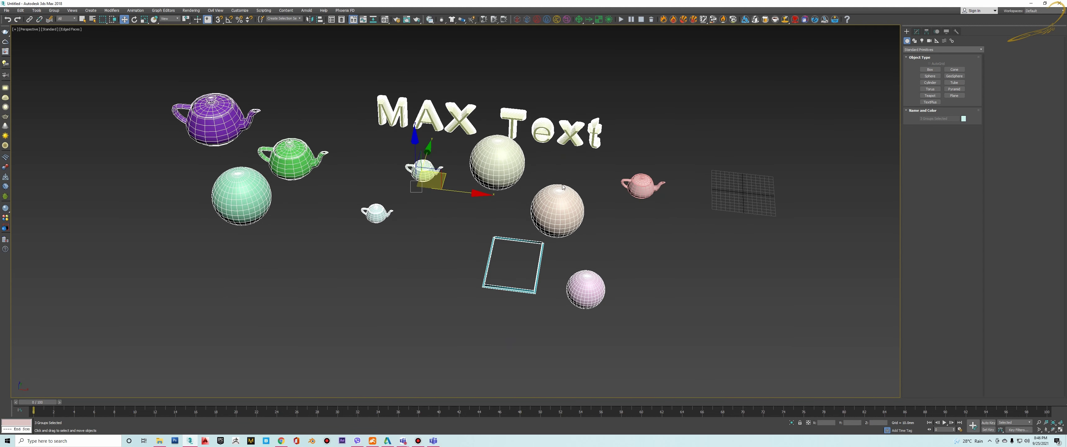
scroll(556, 198, up, 1)
alt+middle_drag(573, 195, 569, 190)
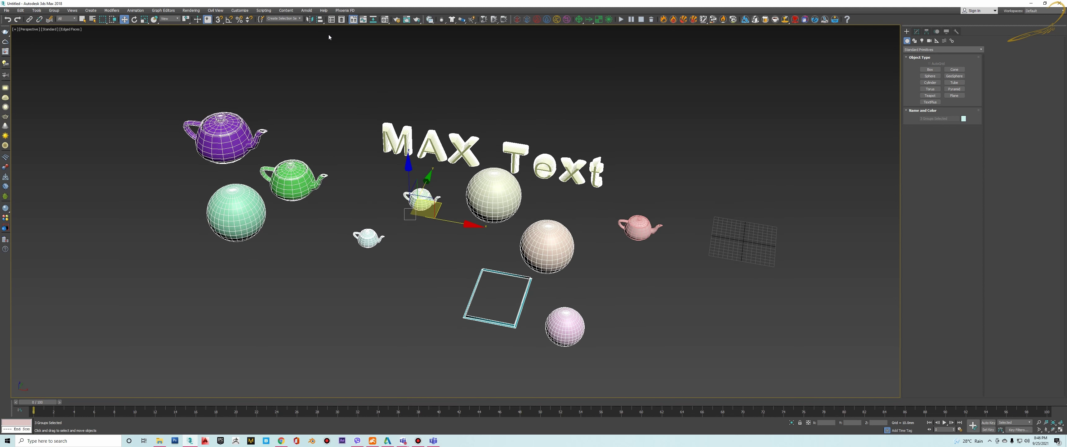
click(246, 10)
- Open Customize User Interface, list All Commands on the Keyboard tab, and start saving shortcuts
click(249, 22)
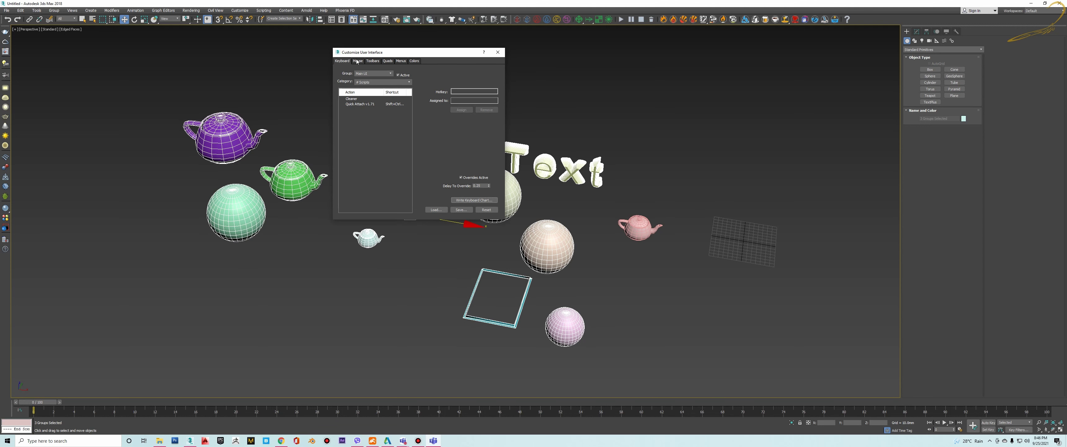
drag(356, 53, 390, 86)
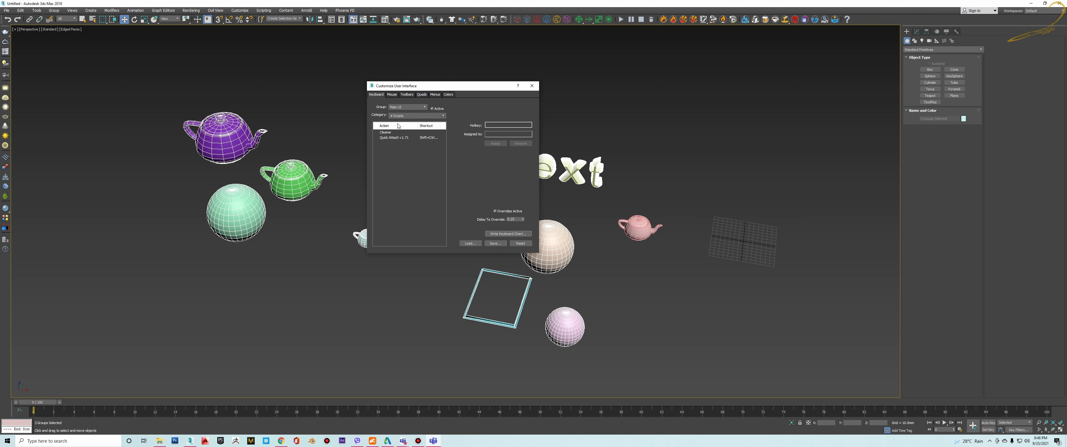
click(414, 116)
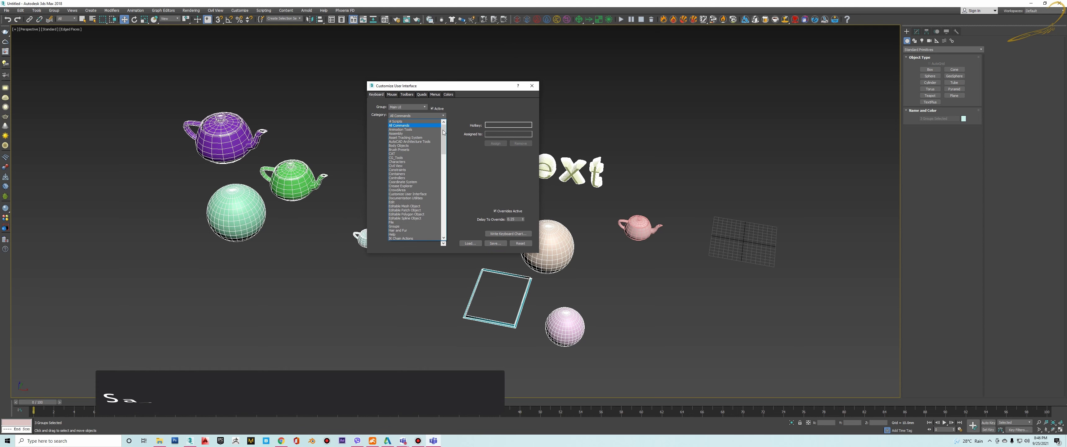
click(410, 126)
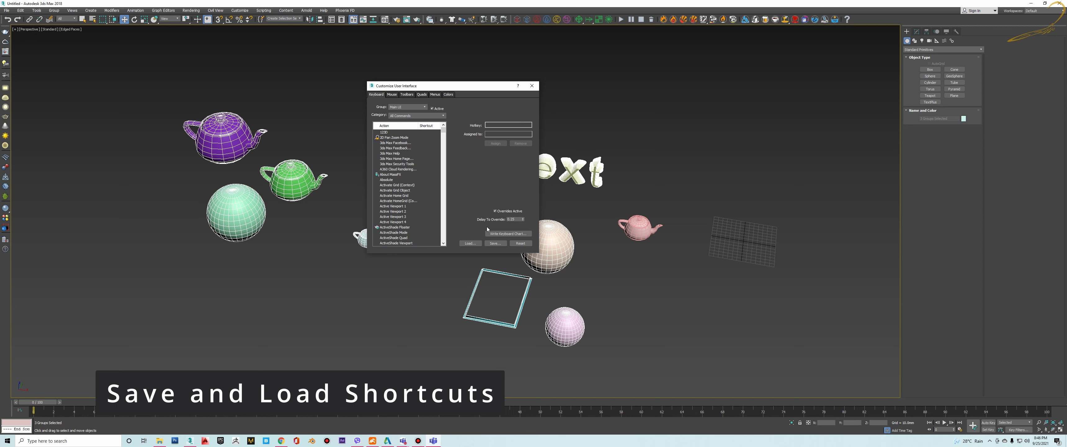
click(504, 244)
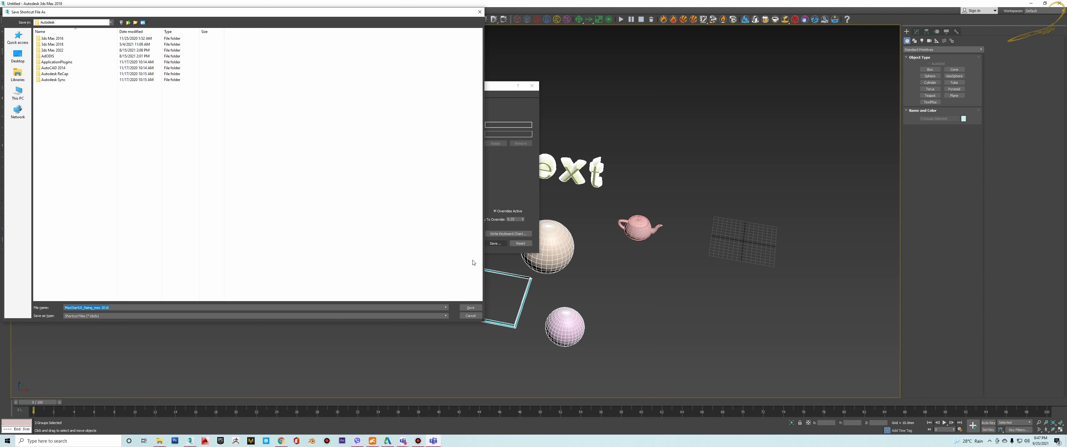
- Cancel the shortcut save and browse the HomeGrid commands in the keyboard list
click(476, 318)
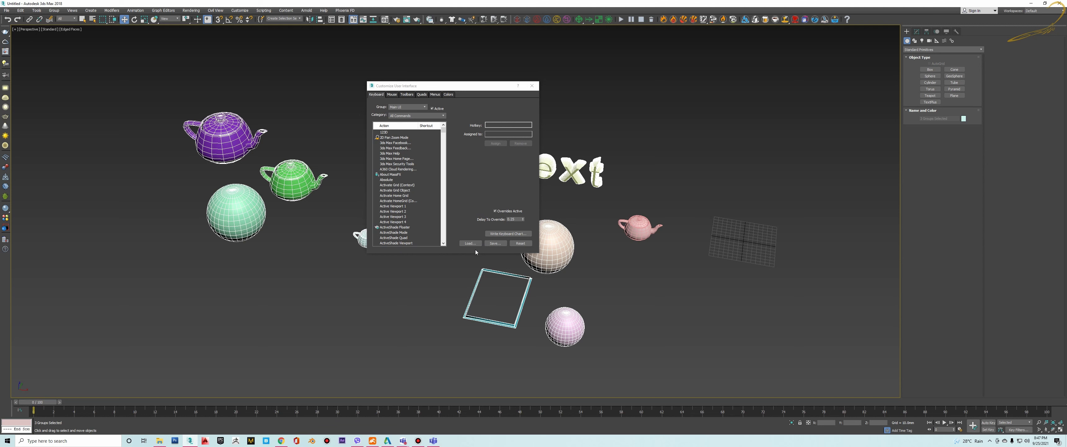
click(404, 201)
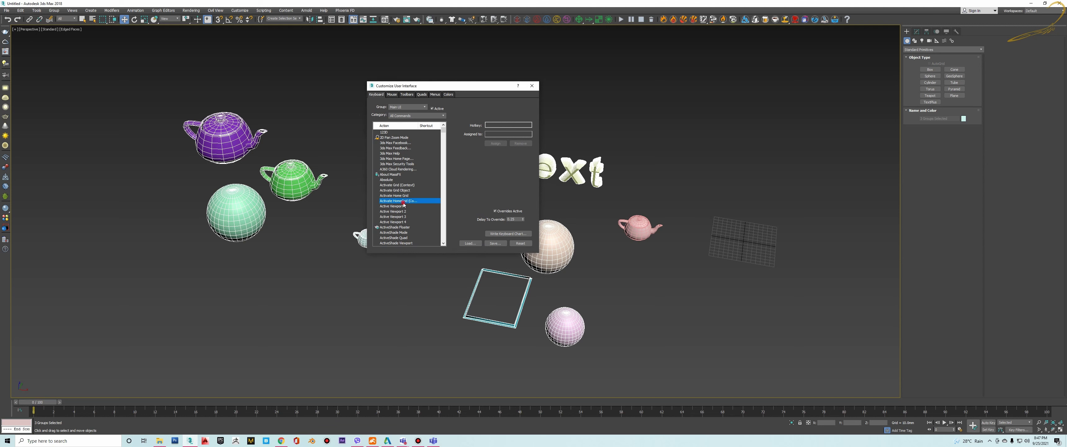
scroll(414, 187, down, 3)
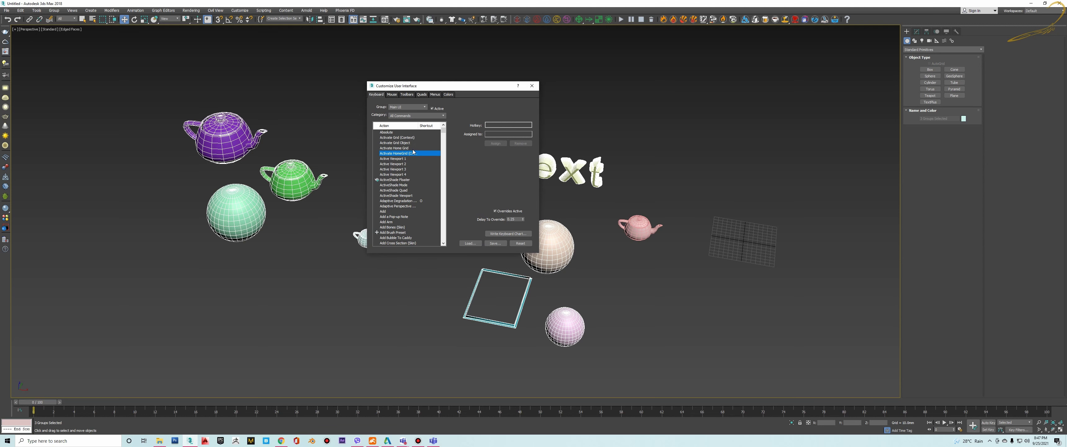
click(496, 124)
- Open the Load shortcut file window, then cancel it without loading
click(467, 243)
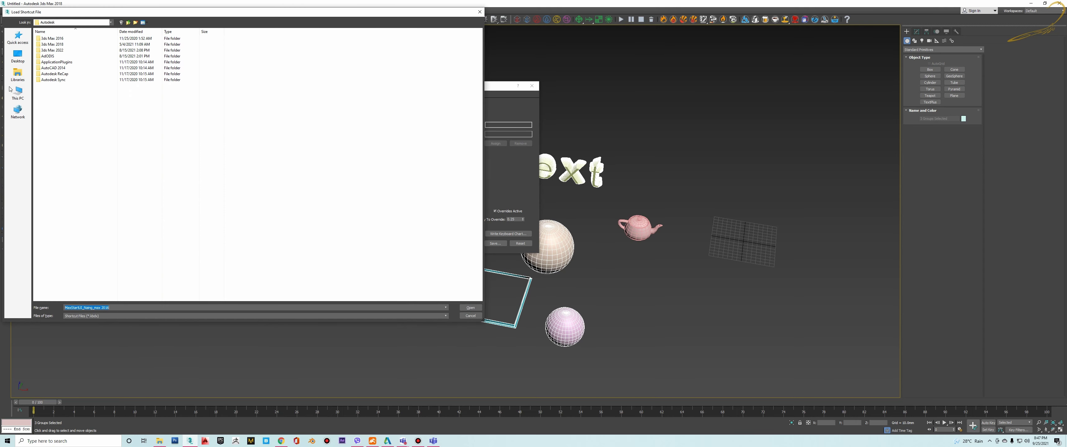
drag(83, 16, 154, 44)
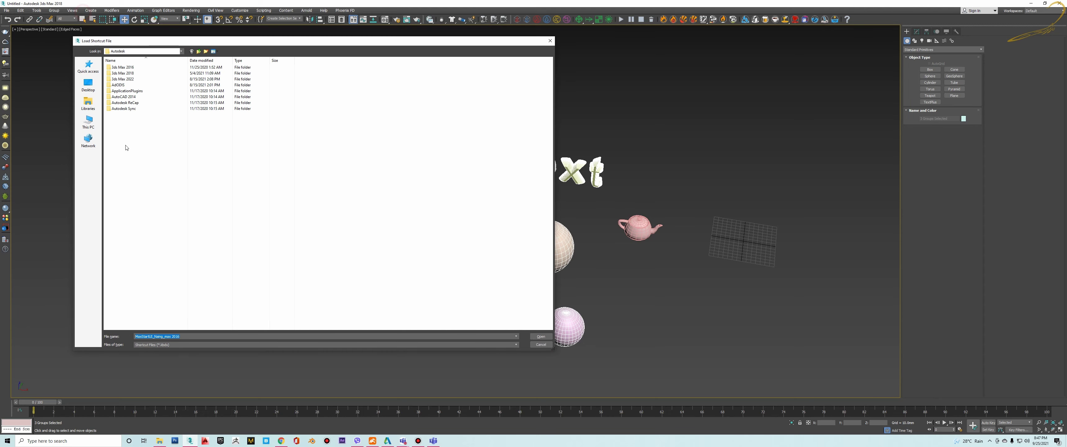
click(125, 125)
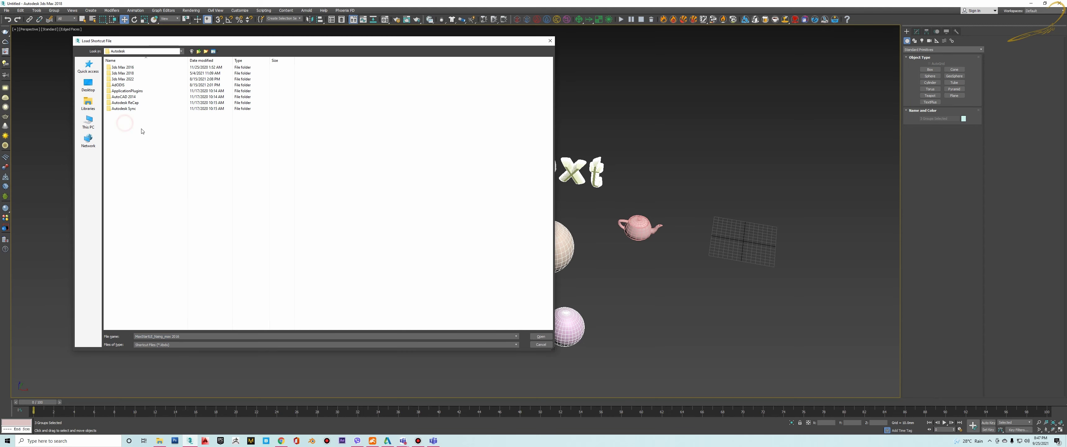
click(542, 336)
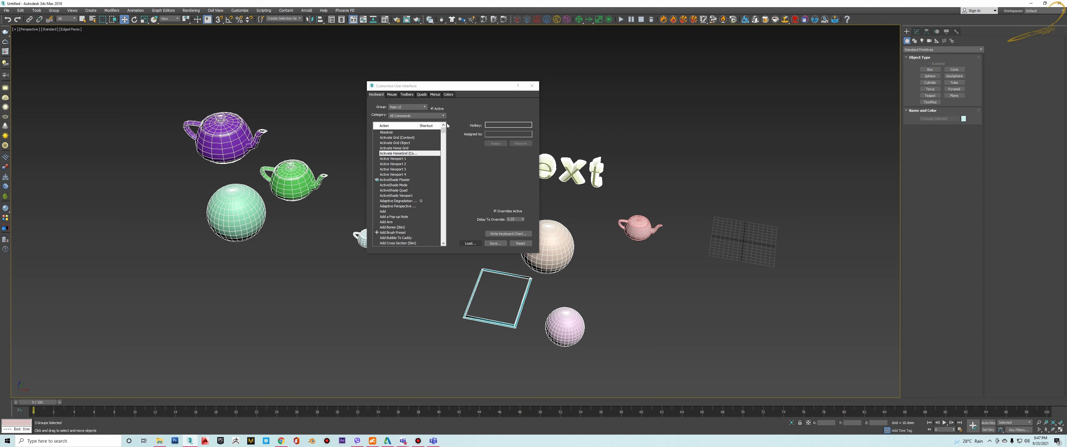
- Close the customization window and deselect everything in the scene
click(532, 86)
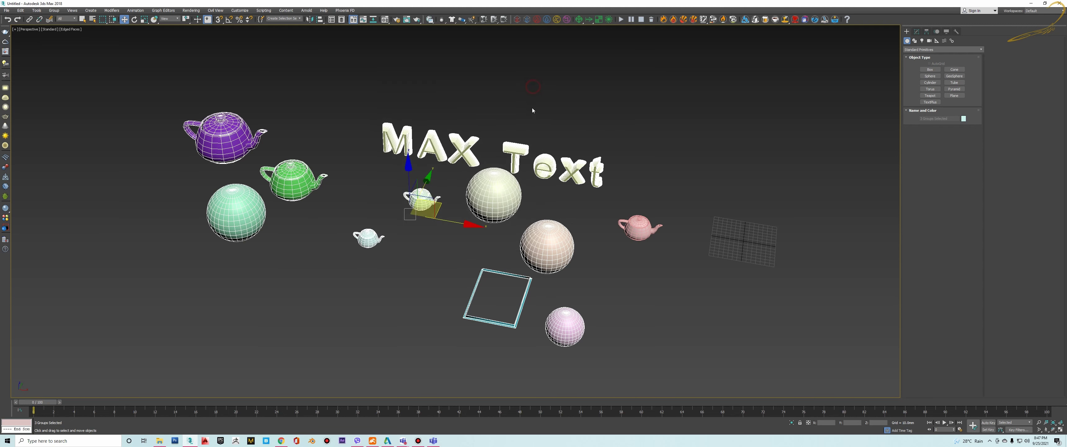
middle_drag(531, 108, 502, 104)
click(502, 104)
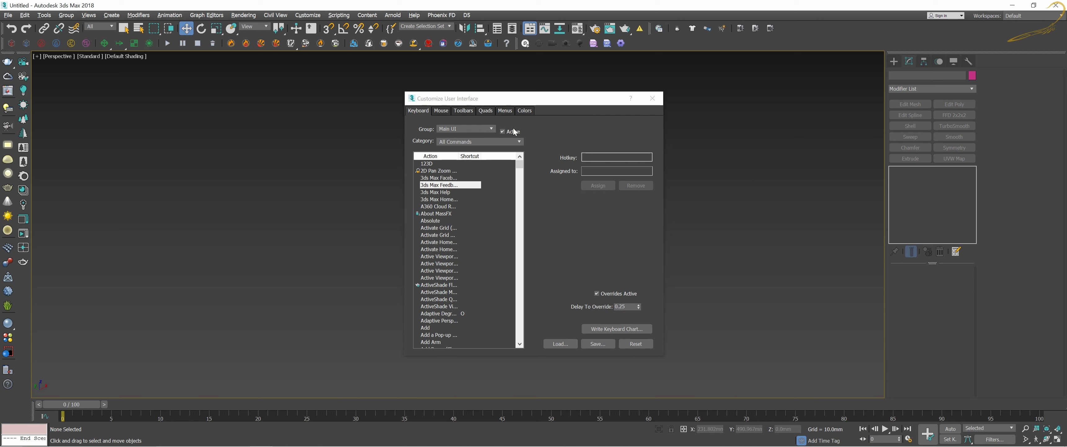
- Nudge the customization window right and select the Activate Grid command in the list
drag(528, 102, 537, 101)
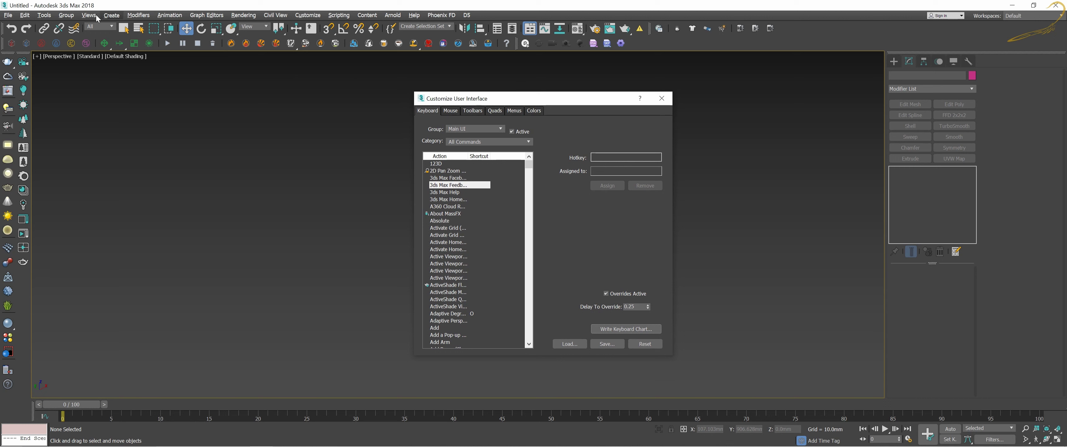
drag(497, 99, 504, 101)
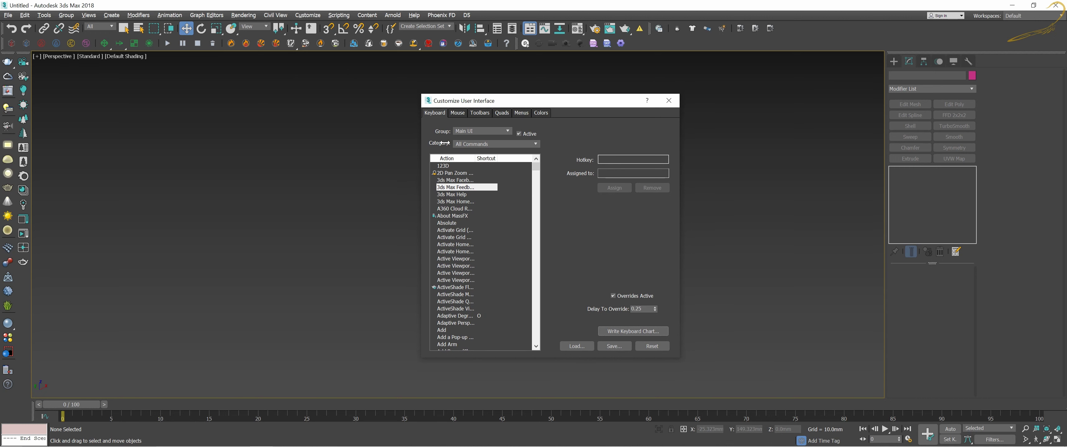
click(489, 230)
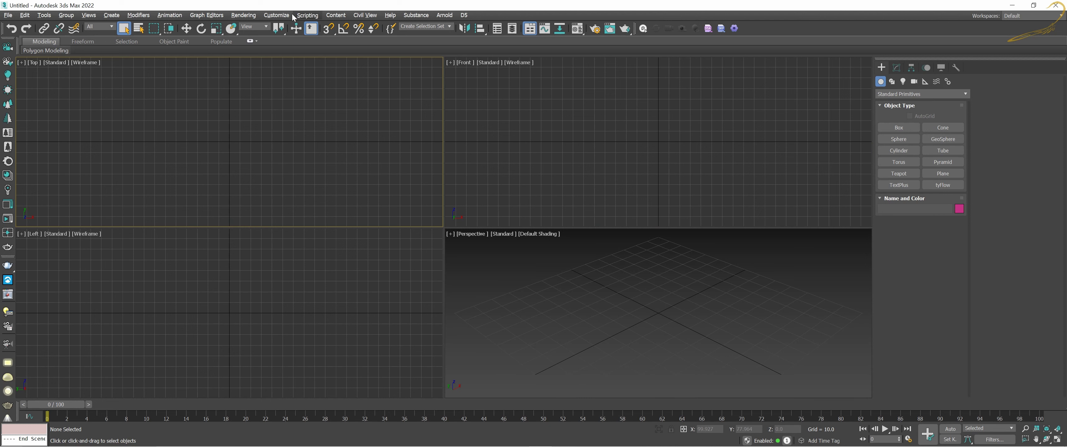
- Open Customize User Interface in 3ds Max 2022 from the Customize menu
click(279, 16)
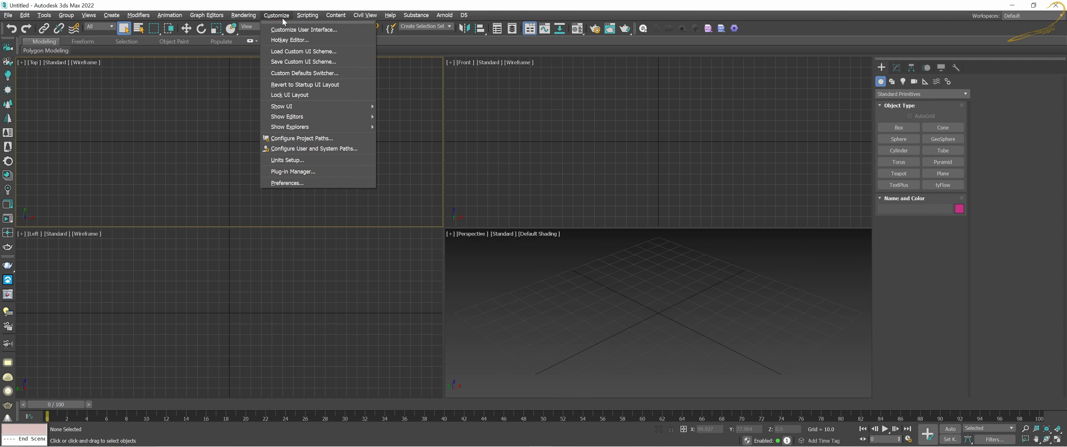
click(305, 30)
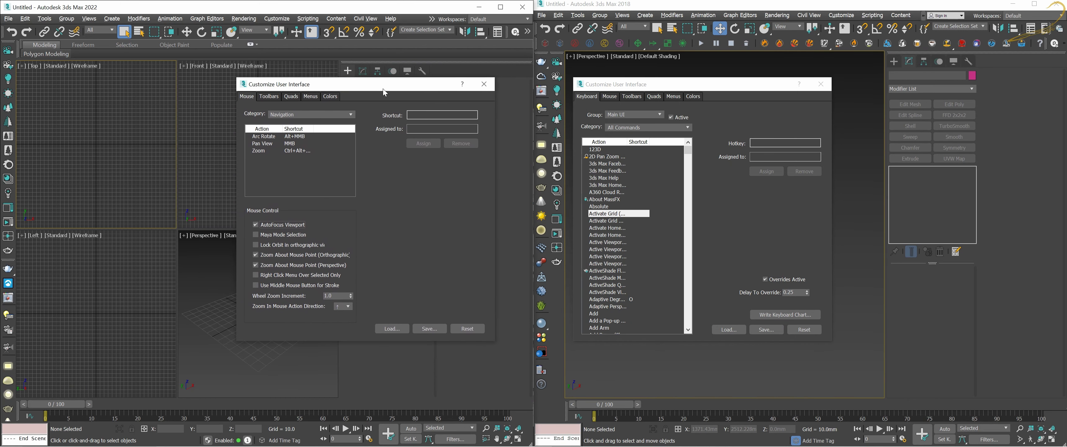
- Arrange the 2018 and 2022 customization windows side by side and show the 2022 Toolbars settings
drag(619, 88, 615, 87)
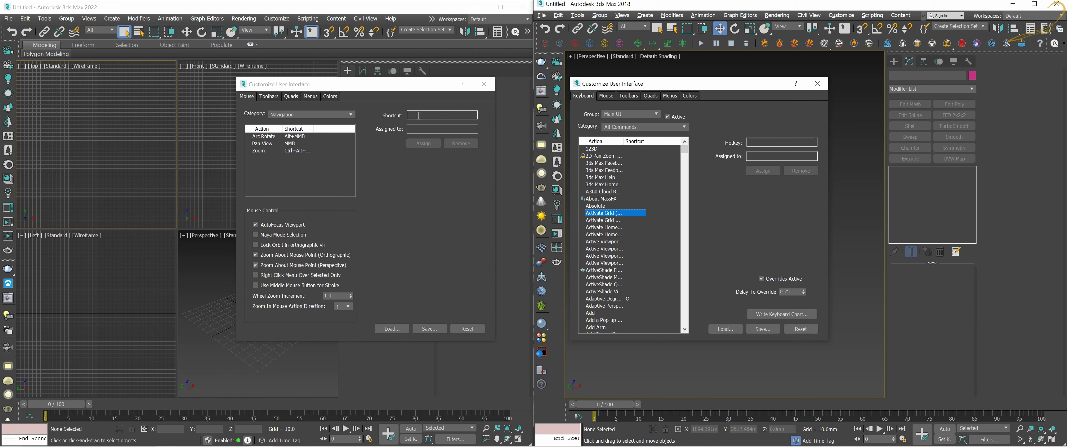
drag(290, 84, 295, 88)
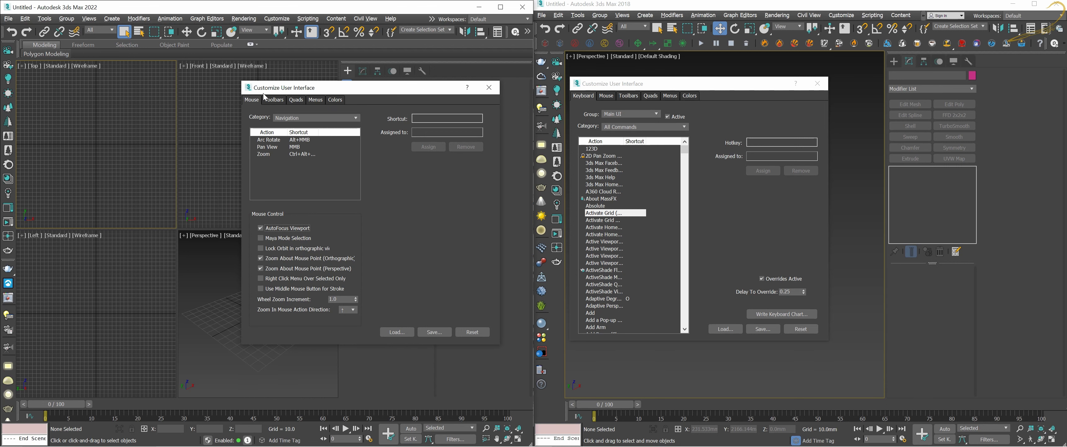
drag(264, 95, 252, 105)
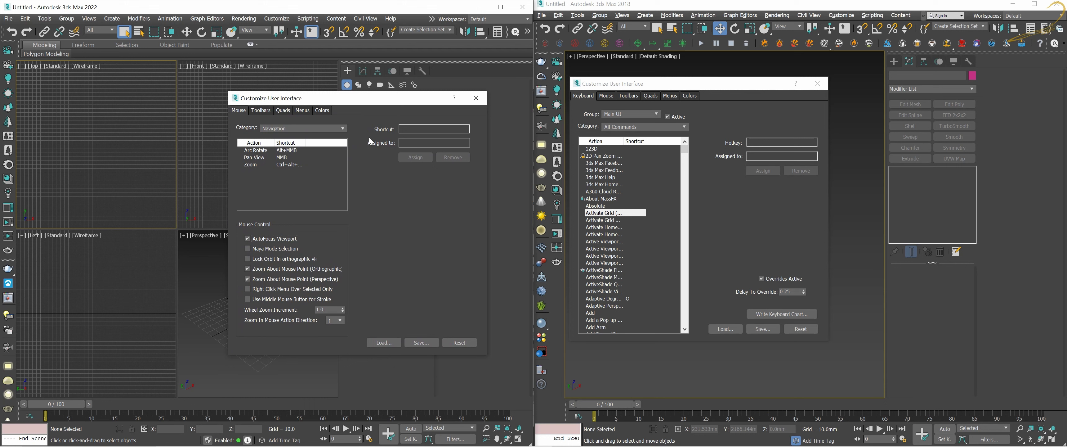
drag(379, 101, 386, 111)
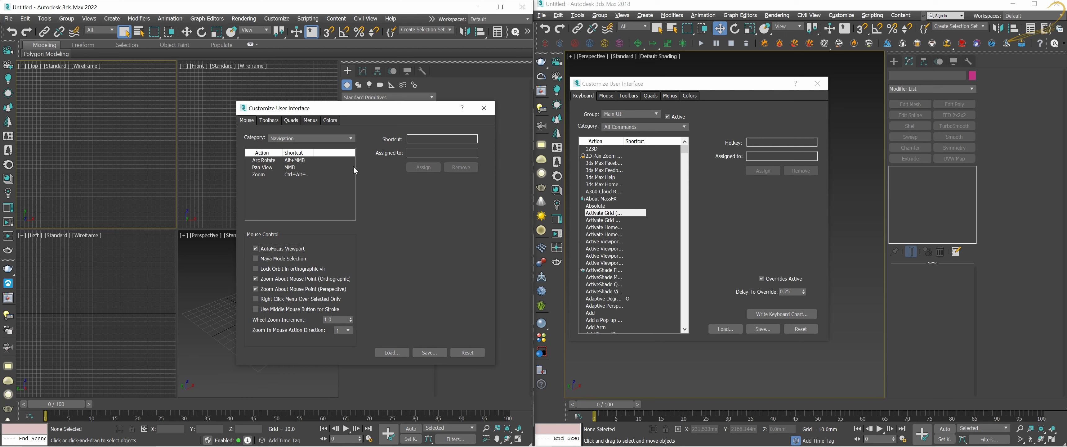
click(268, 122)
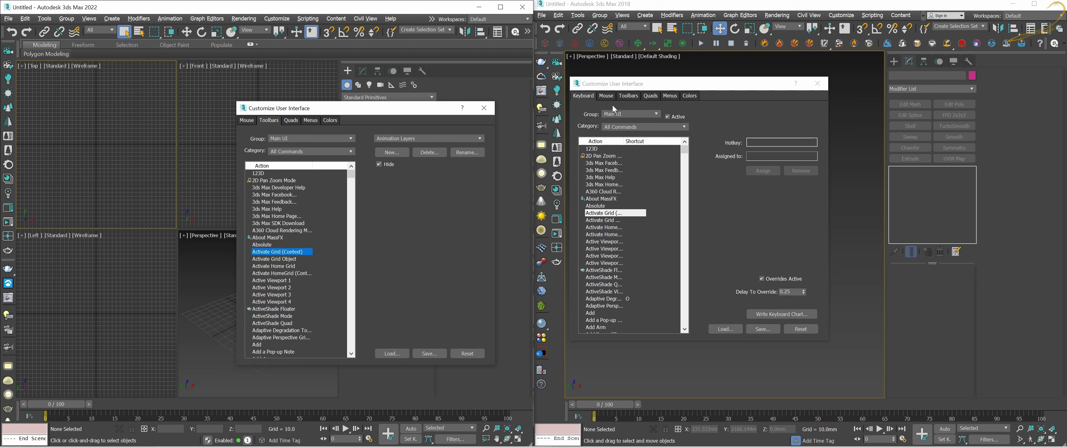
- Browse the Quads, Menus and Colors settings, return to Mouse, and maximize the 2022 window
click(296, 121)
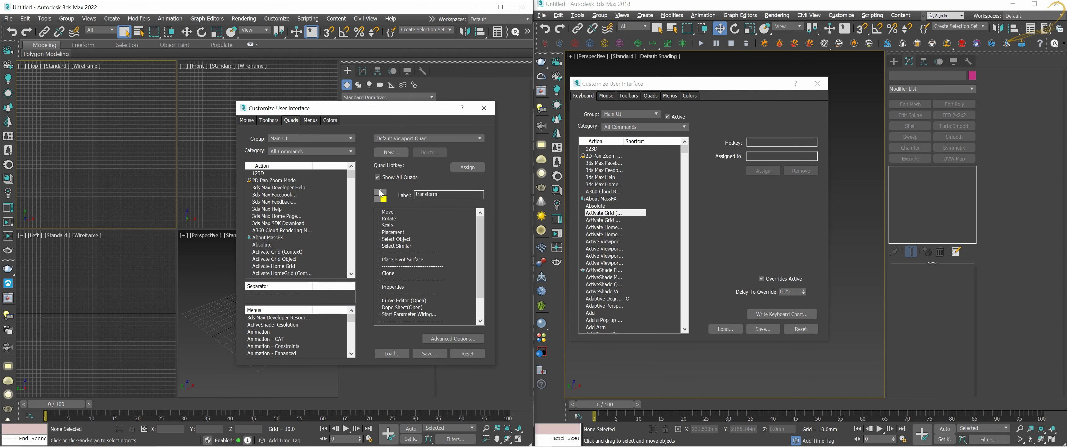
click(311, 120)
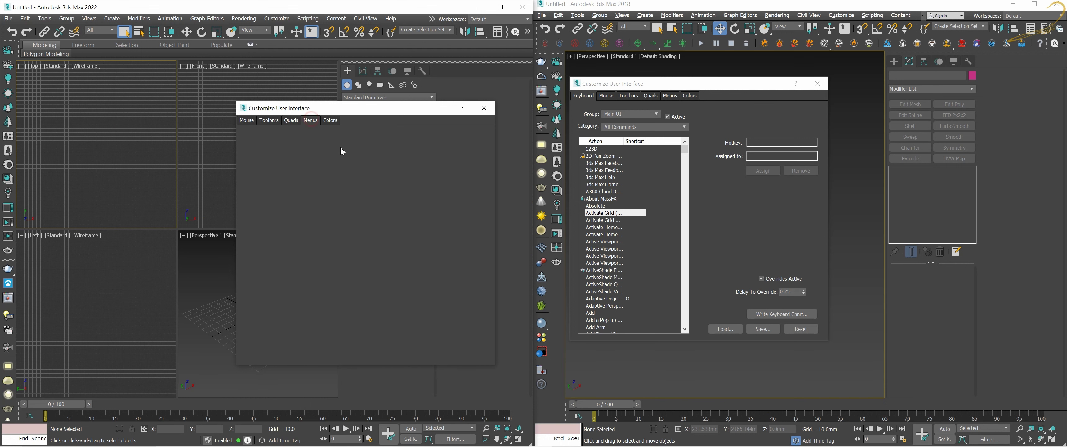
click(330, 121)
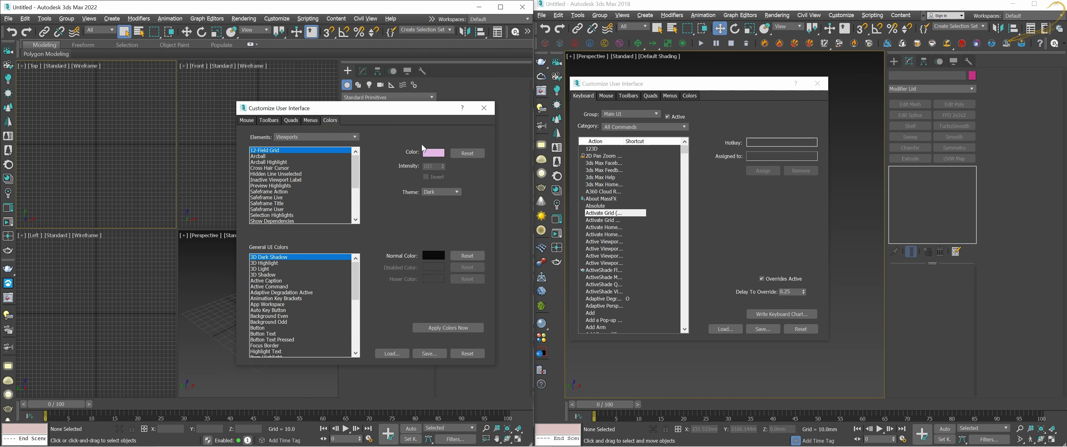
drag(320, 109, 312, 108)
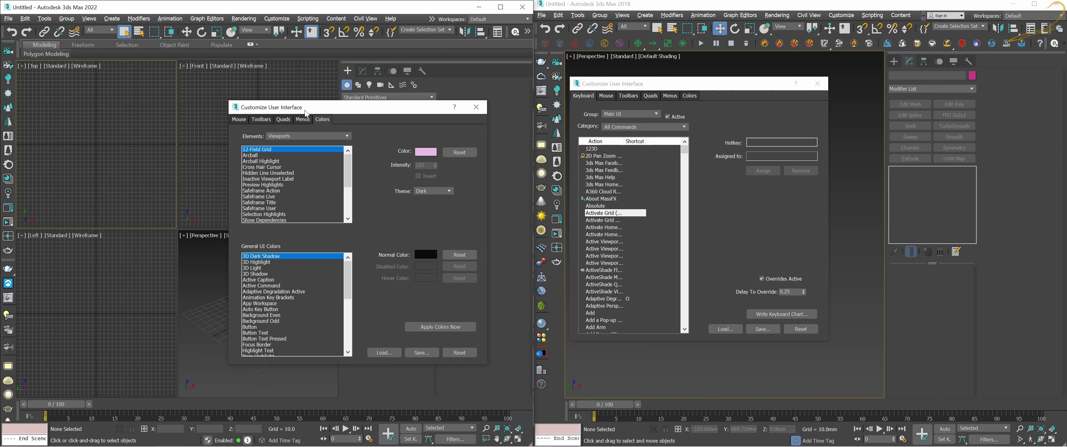
click(244, 119)
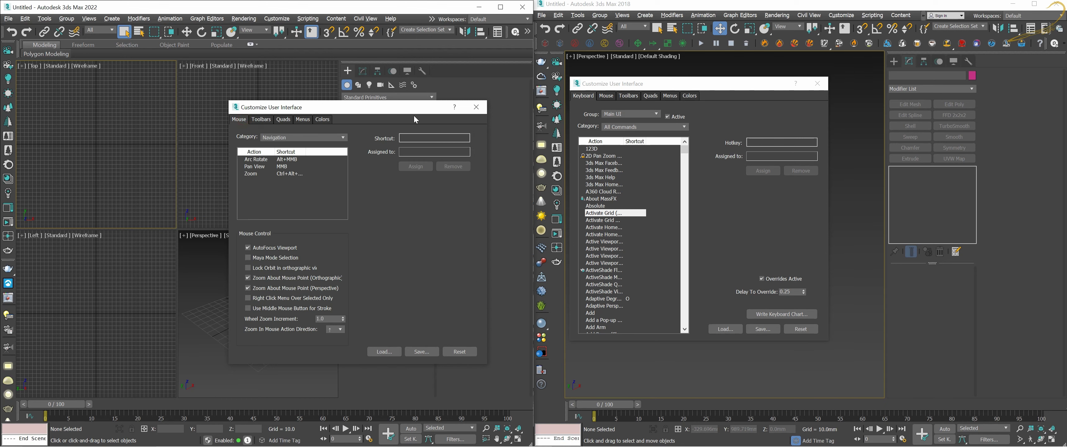
click(500, 7)
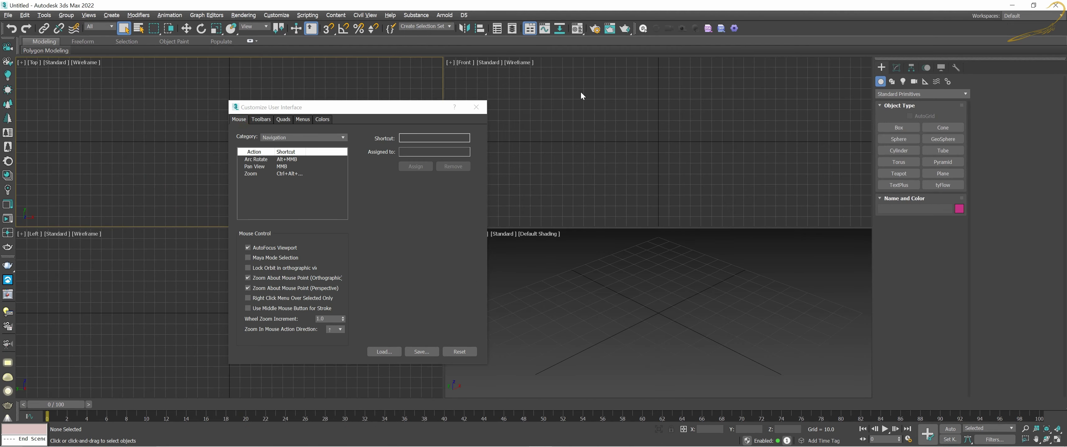
- Move the Customize User Interface dialog aside, close it, and open the Customize menu
drag(417, 107, 653, 106)
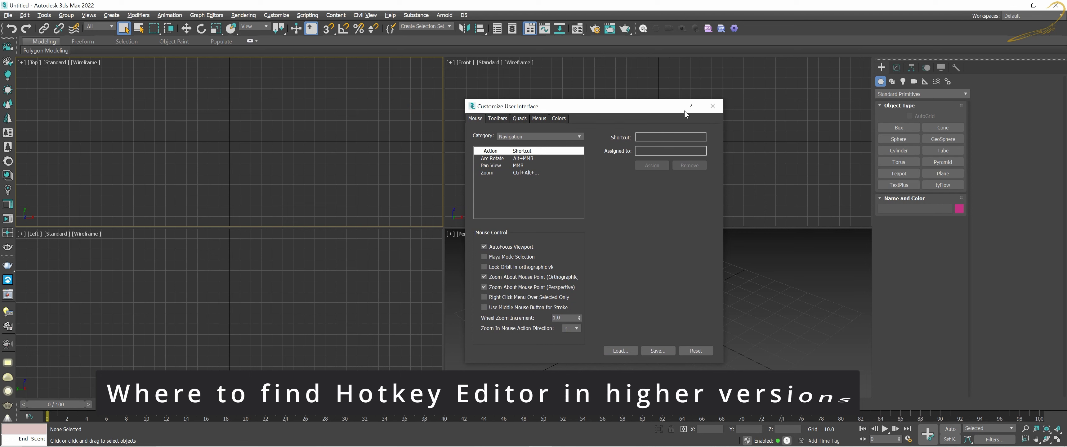
click(709, 116)
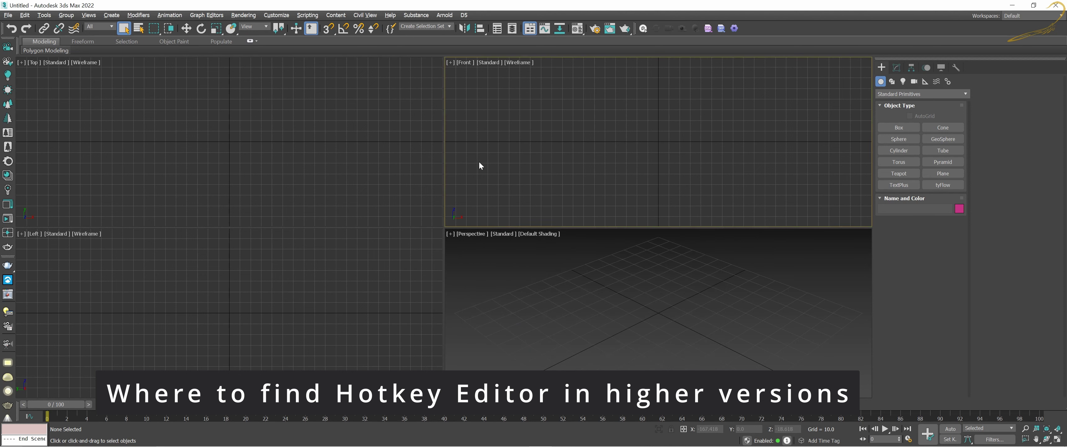
click(285, 17)
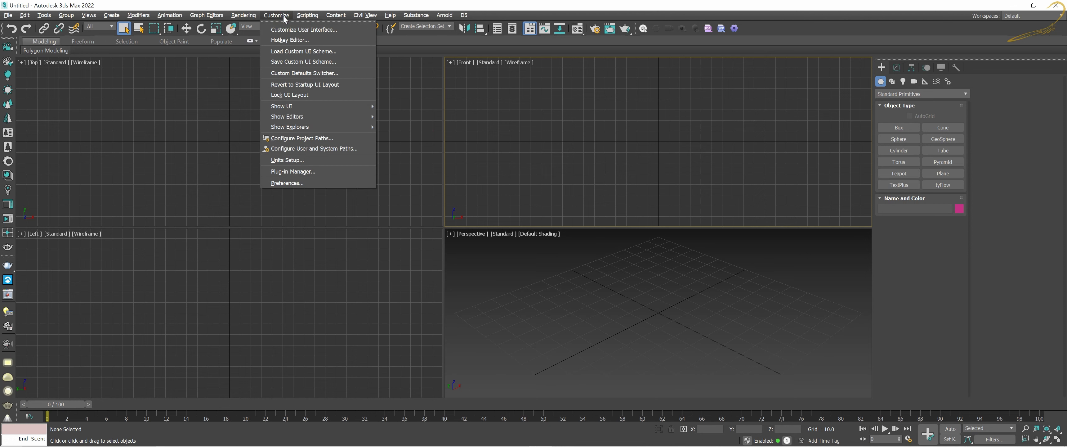
- Open the Hotkey Editor, inspect Help action hotkeys, and select Activate Grid (Context)
click(291, 42)
drag(465, 82, 411, 72)
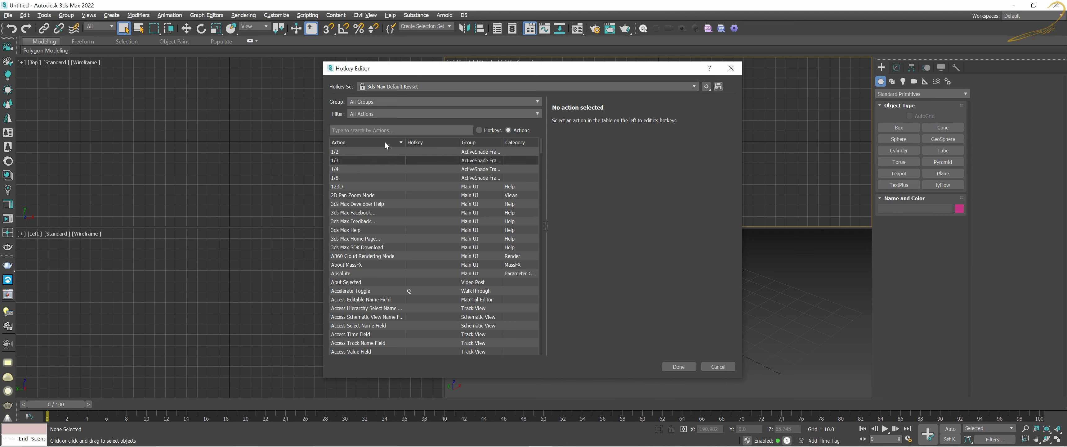
click(414, 212)
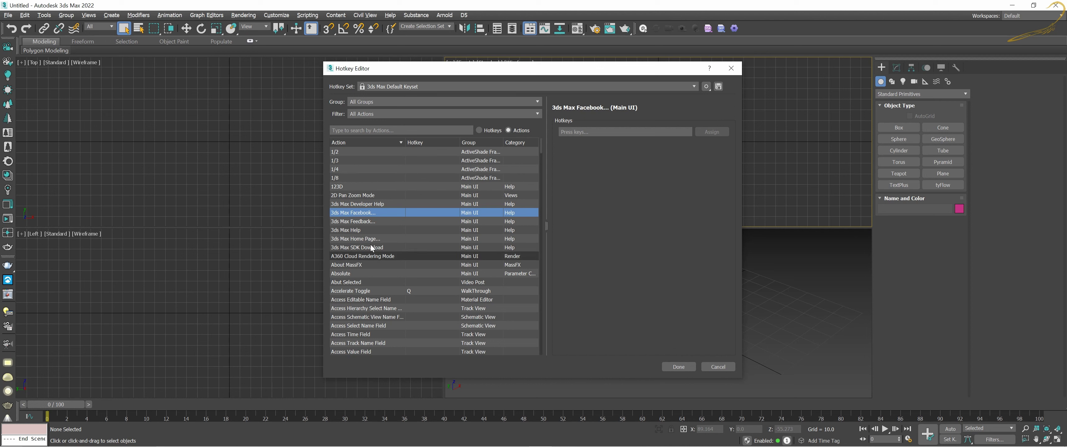
click(400, 239)
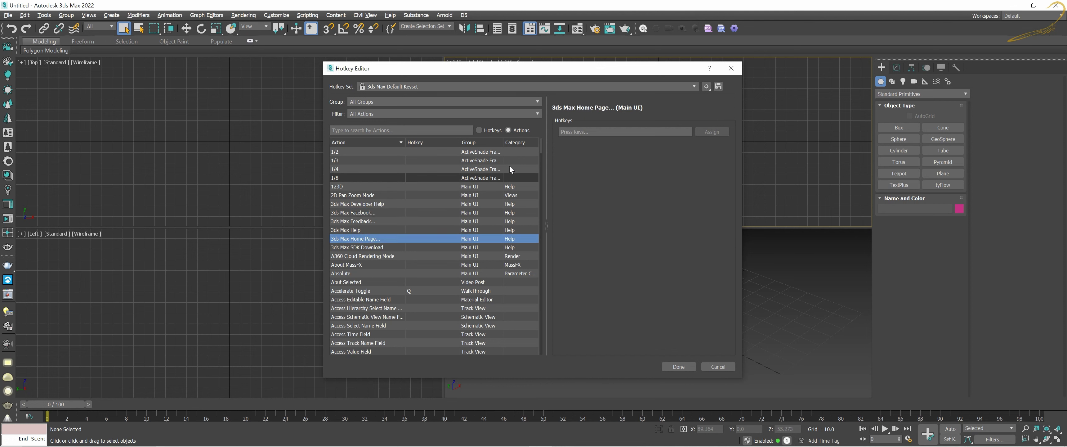
scroll(443, 214, down, 10)
scroll(441, 216, up, 7)
scroll(441, 217, up, 3)
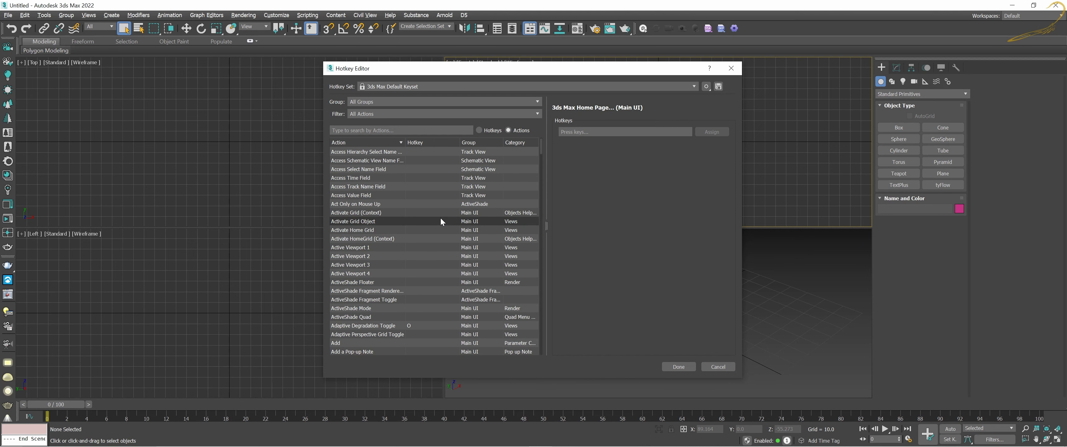
scroll(431, 216, down, 4)
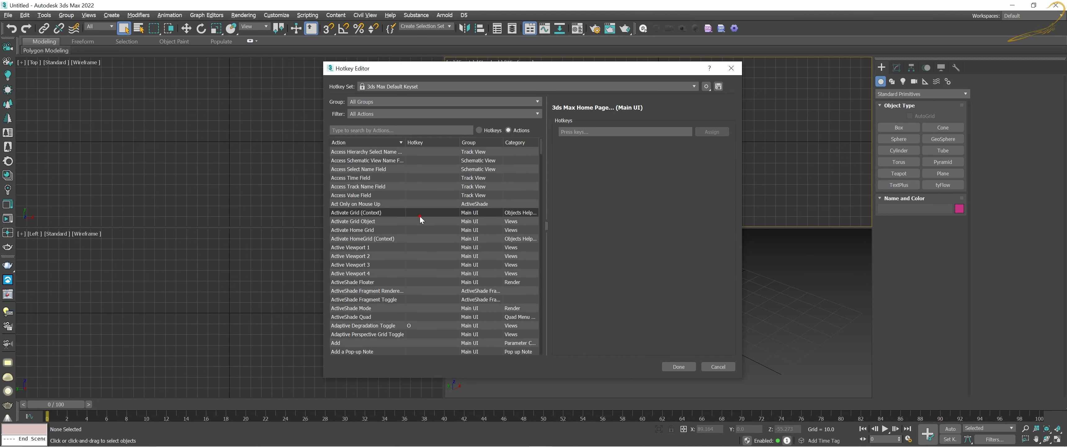
click(419, 215)
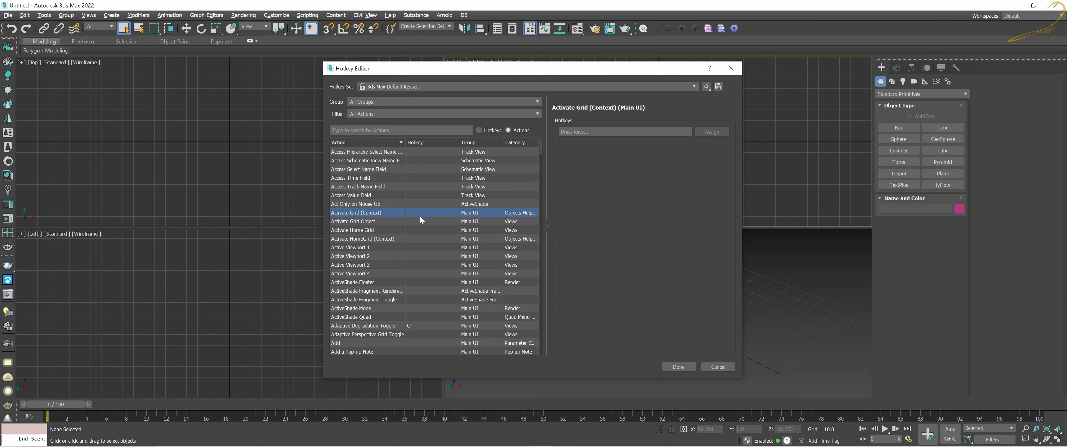
- Search by hotkeys for 'gr' and select the unassigned Group action
text(hide grshow gr)
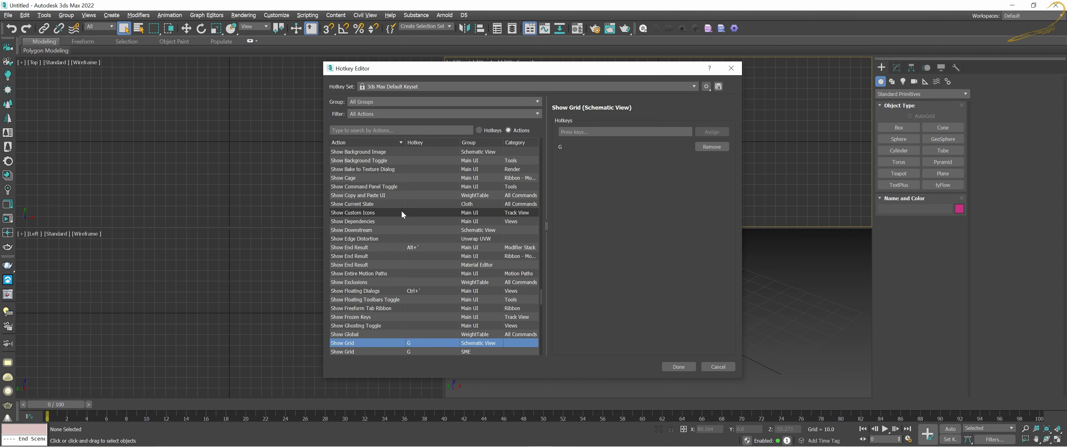
click(480, 130)
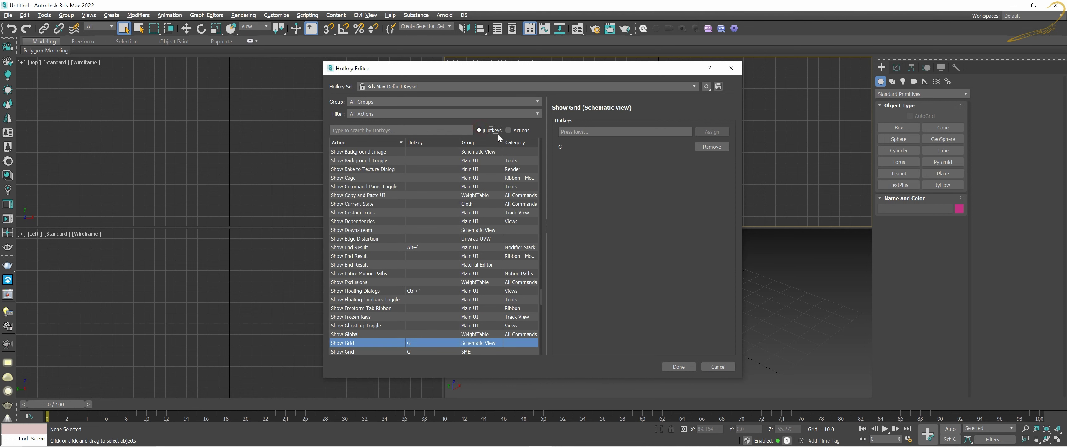
text(gr)
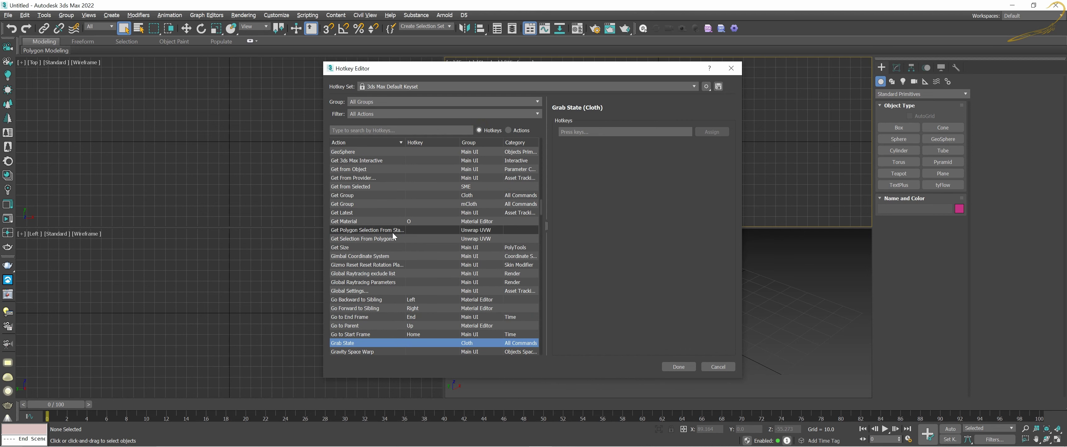
scroll(411, 240, down, 4)
scroll(418, 244, down, 3)
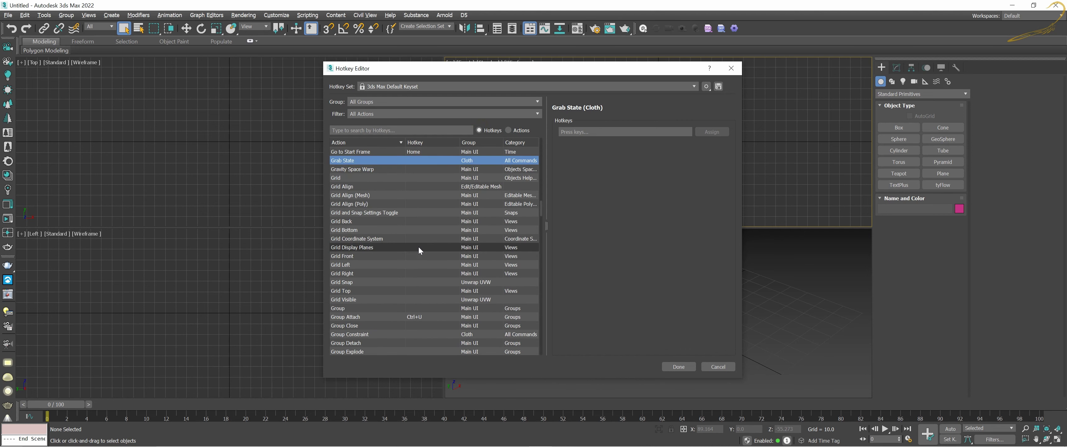
click(363, 308)
scroll(437, 262, down, 4)
scroll(405, 191, down, 1)
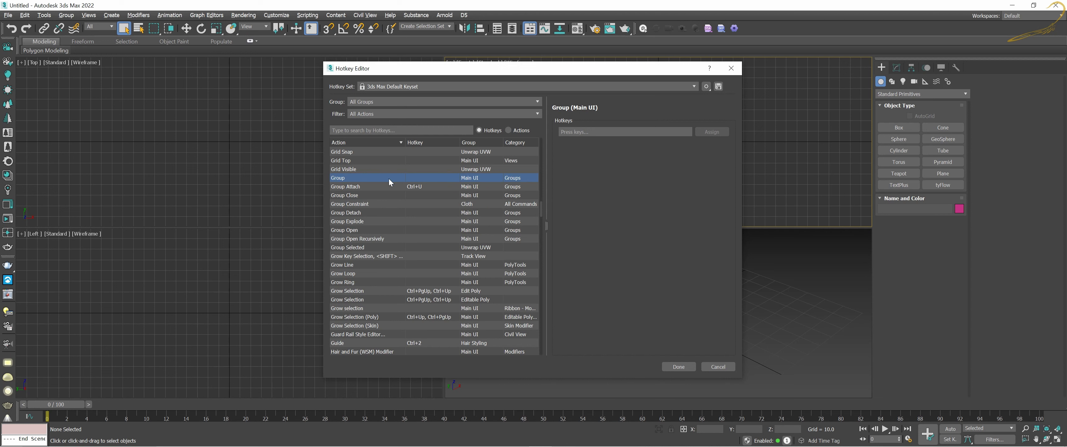
- Assign Ctrl+G to the Group action, then check Group Attach's Ctrl+U hotkey
click(577, 133)
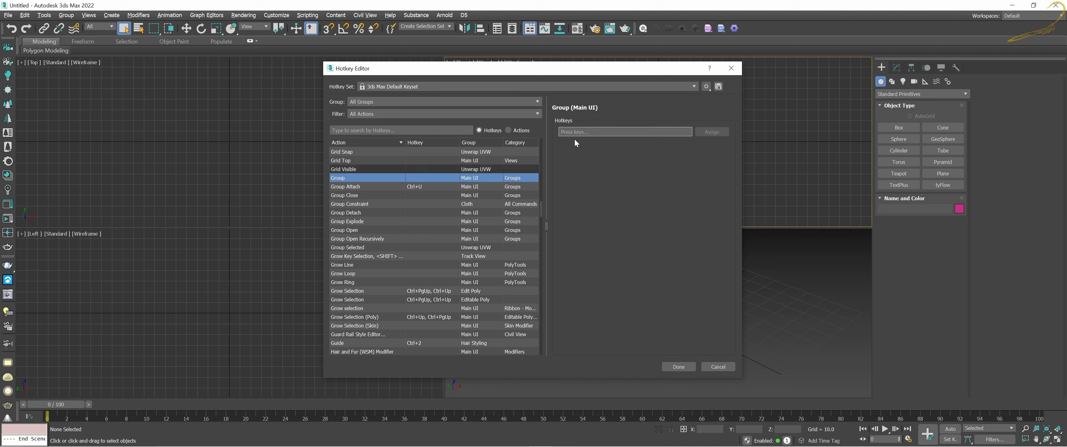
click(583, 131)
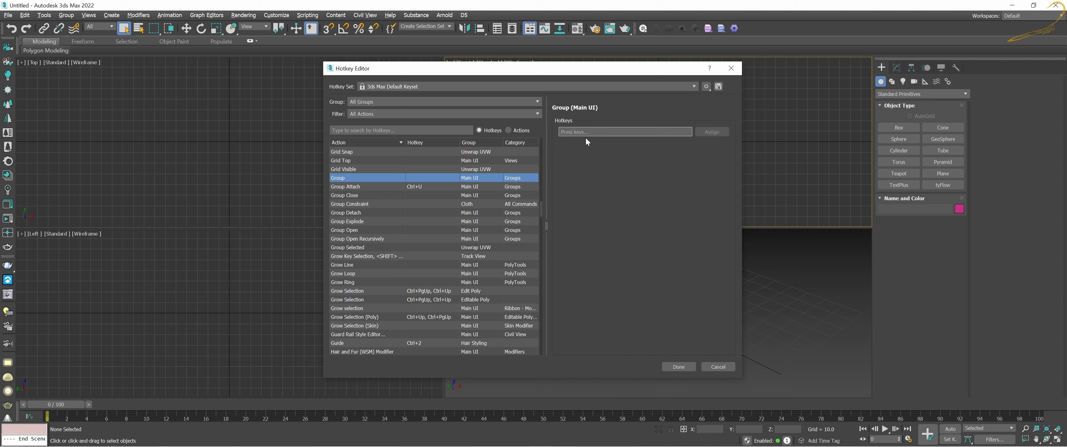
click(587, 132)
key(ctrl)
key(ctrl+g)
click(712, 132)
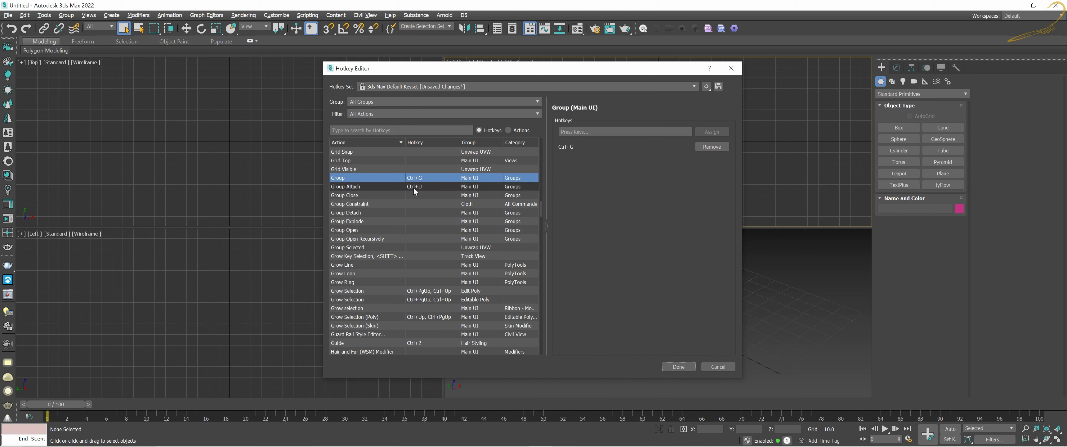
click(338, 179)
click(353, 188)
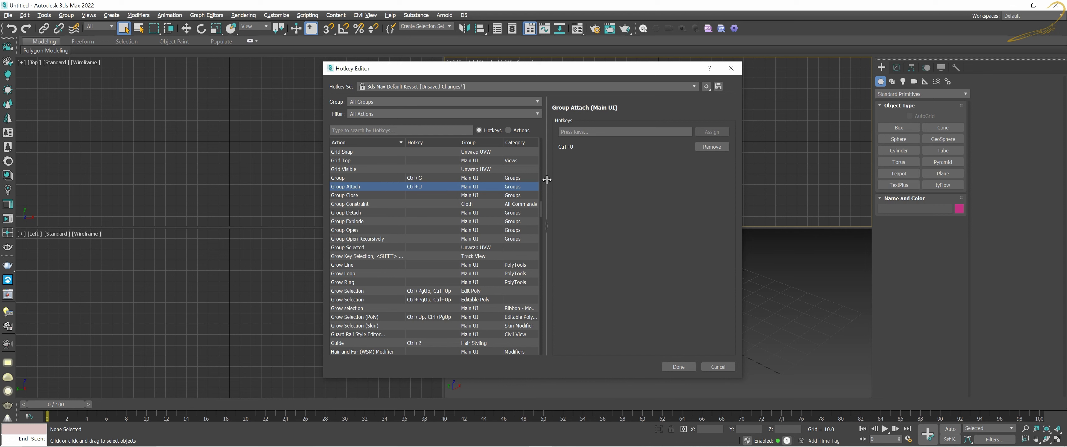
- Remove Ctrl+U from Group Attach and give Group Close Alt+G, taking it from Geometry Selection Visibility Toggle
click(712, 147)
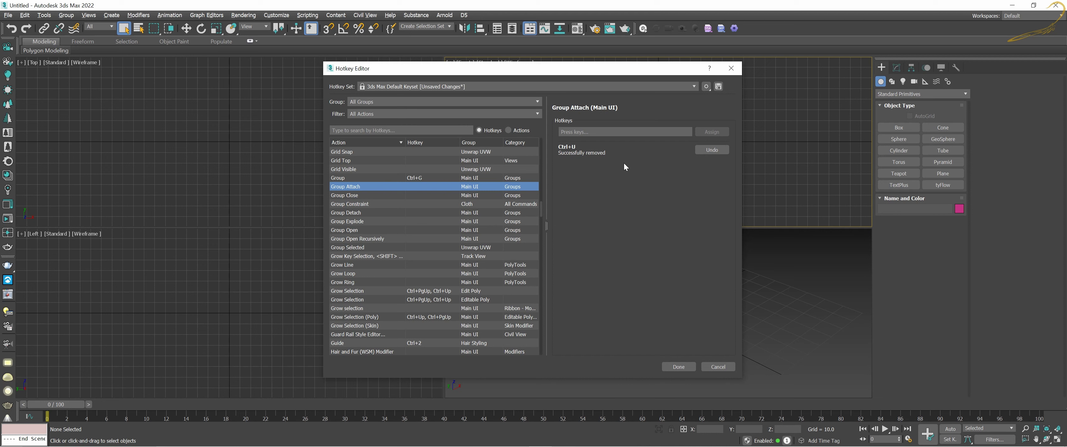
click(384, 195)
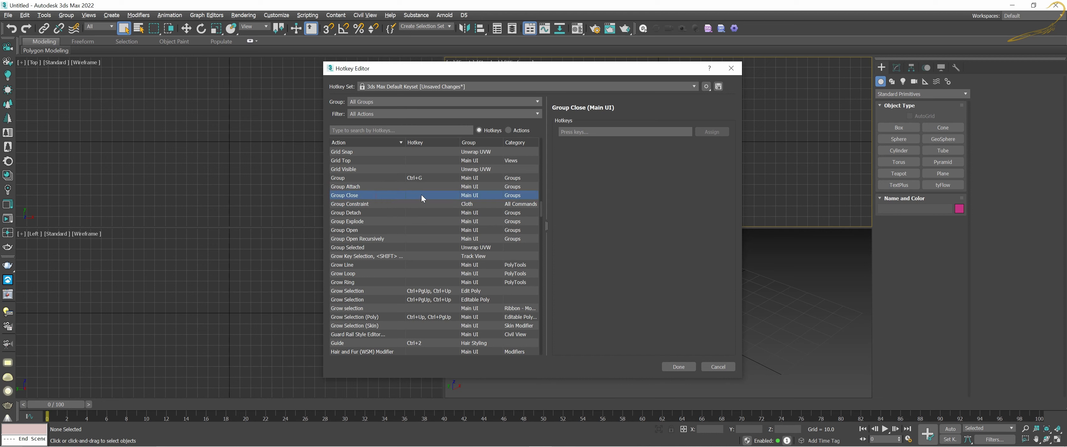
click(592, 131)
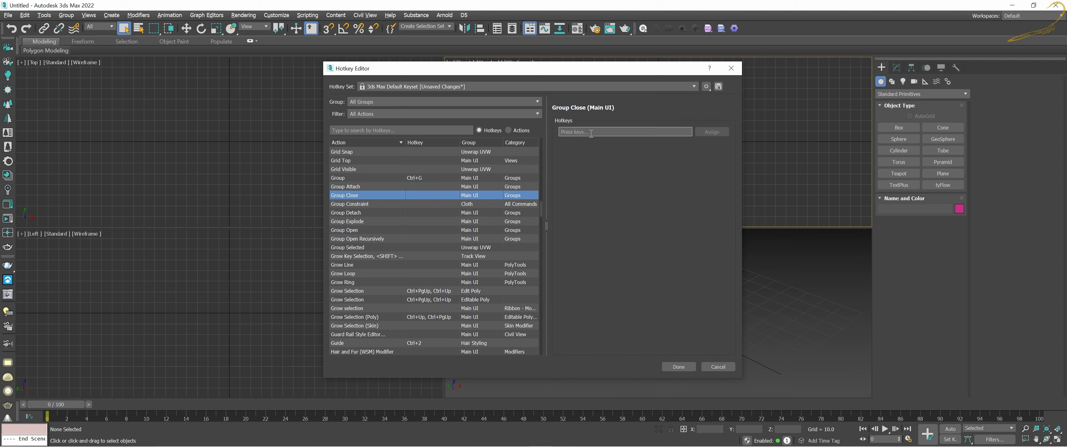
key(alt+g)
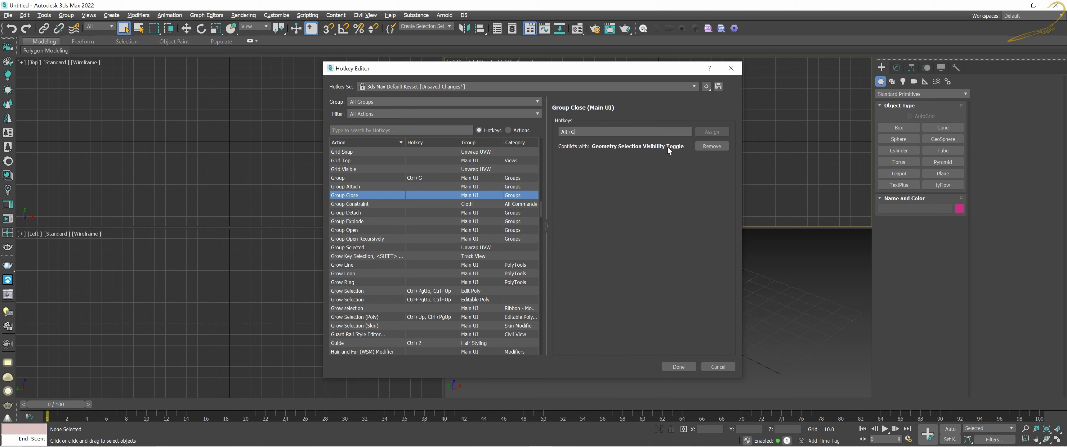
click(709, 146)
click(700, 147)
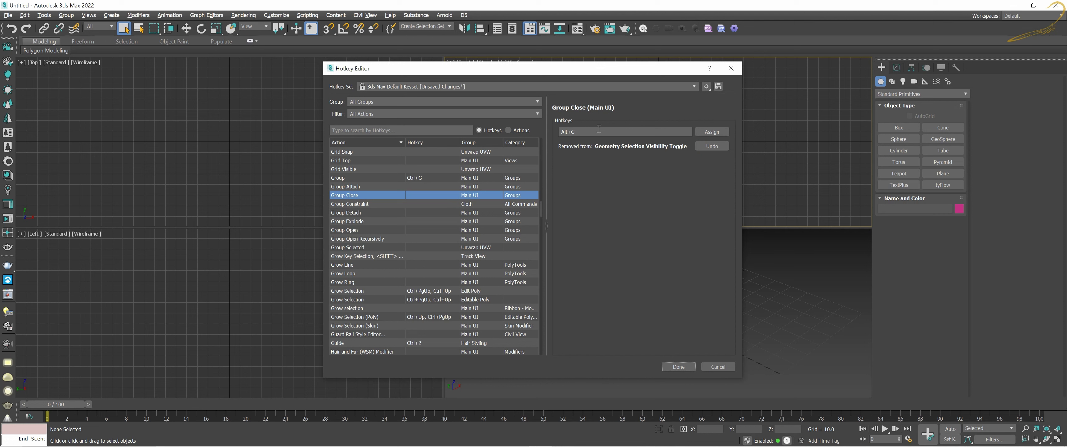
click(712, 132)
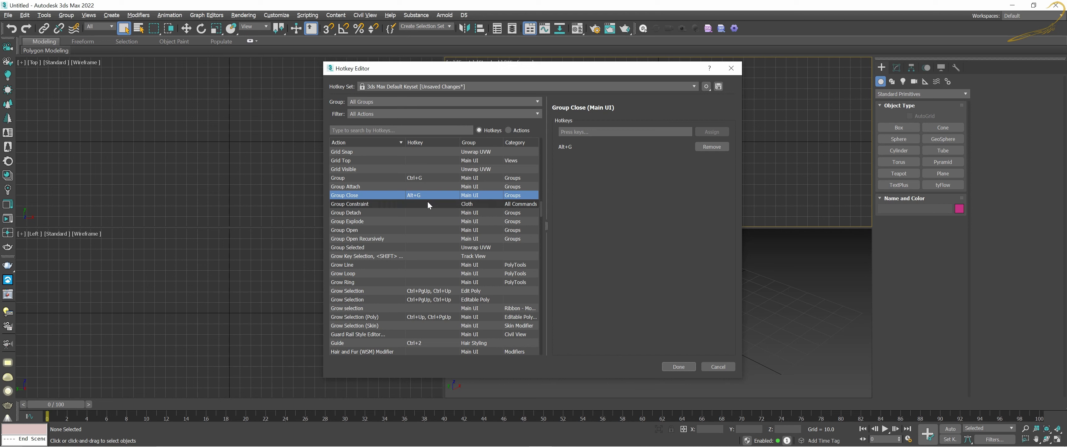
click(409, 229)
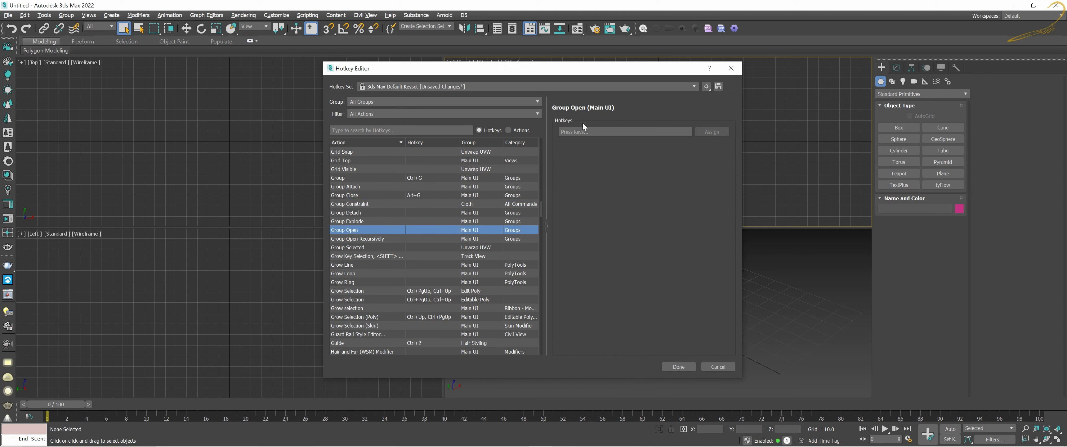
click(577, 132)
key(shift+g)
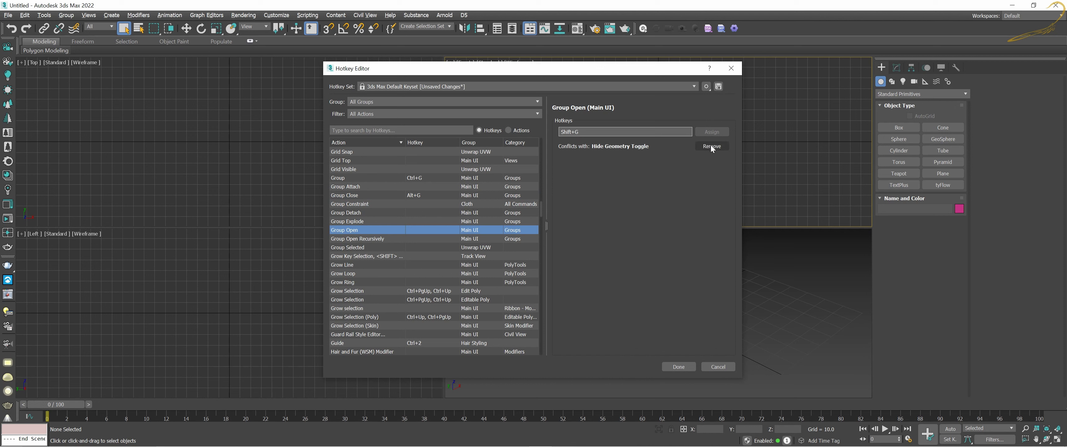
click(722, 146)
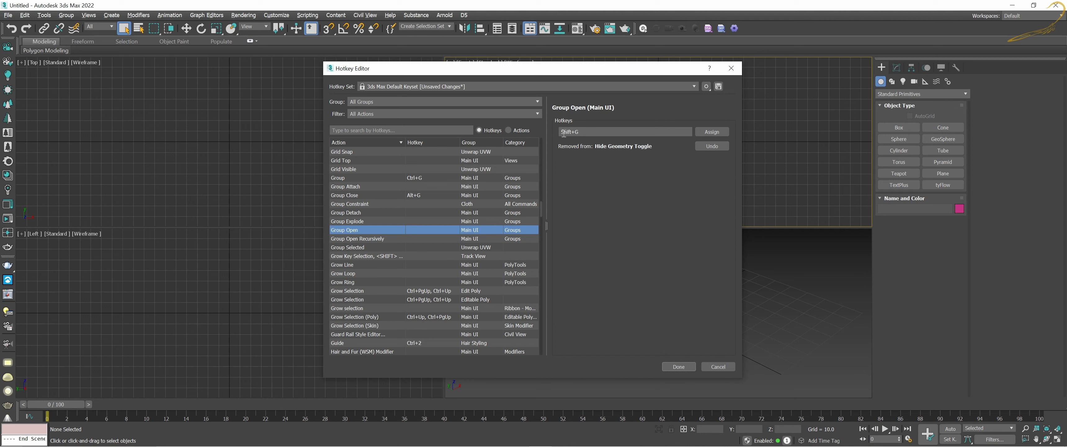
click(712, 132)
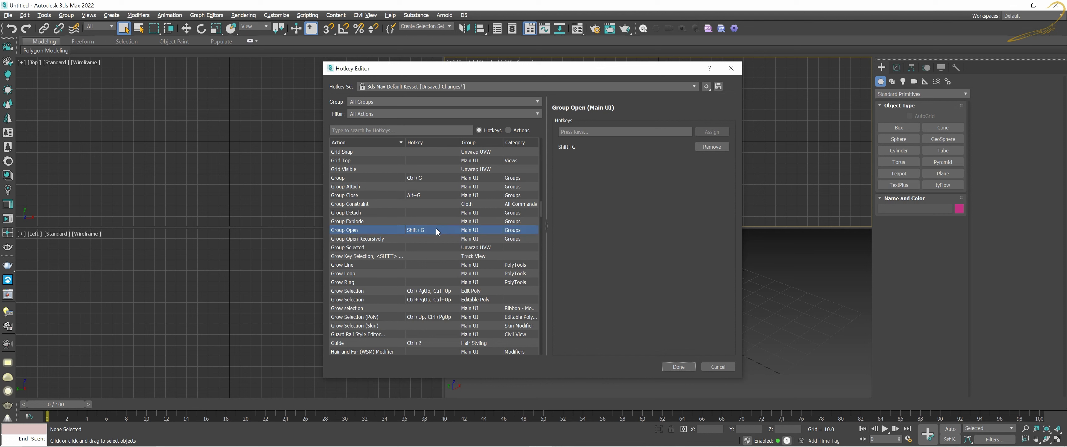
scroll(434, 225, down, 1)
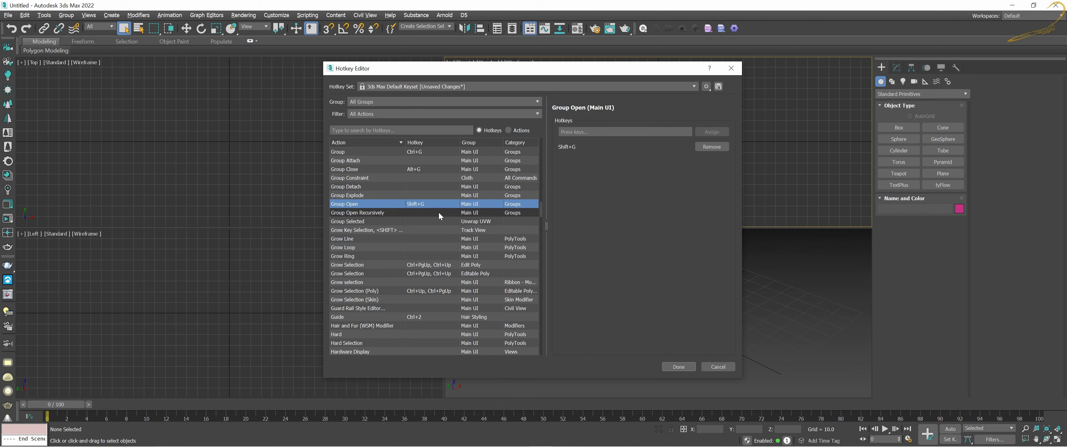
scroll(439, 211, down, 3)
scroll(438, 210, up, 4)
scroll(445, 203, up, 4)
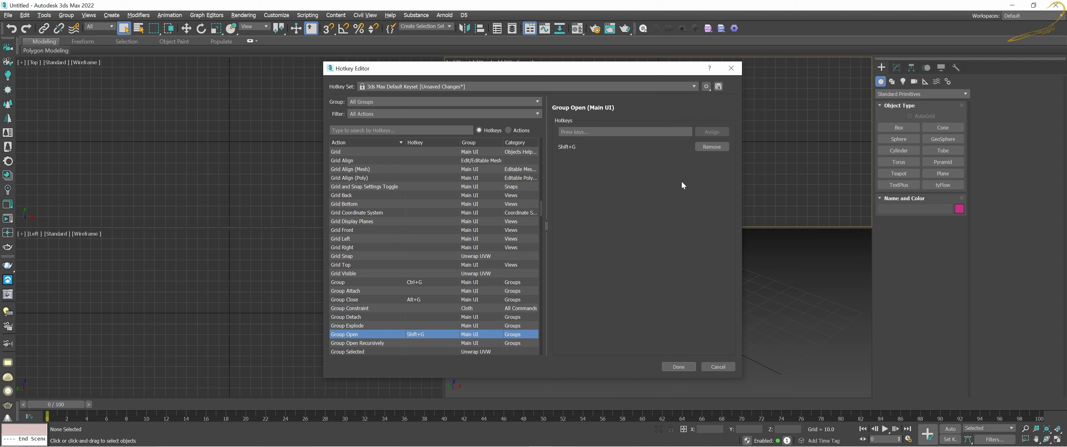
- Explore the hotkey set gear menu, backing out of the save-as attempt without saving
click(706, 87)
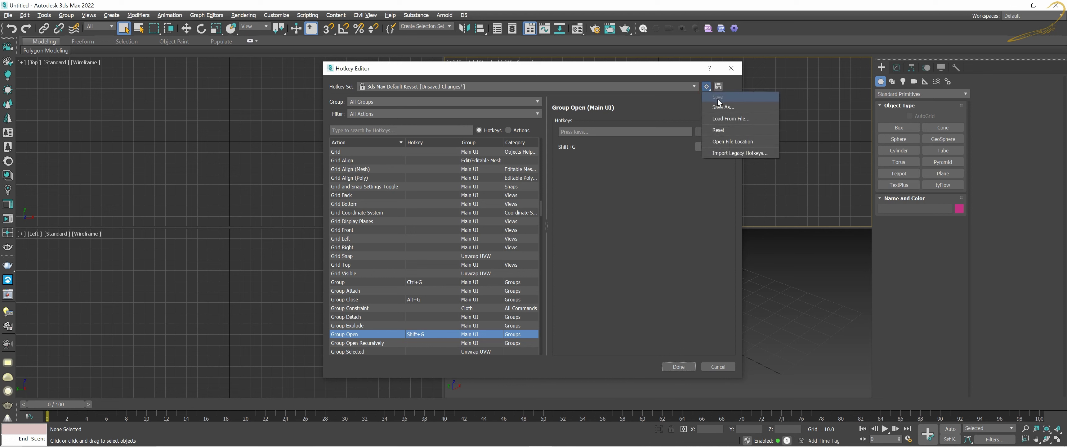
click(729, 82)
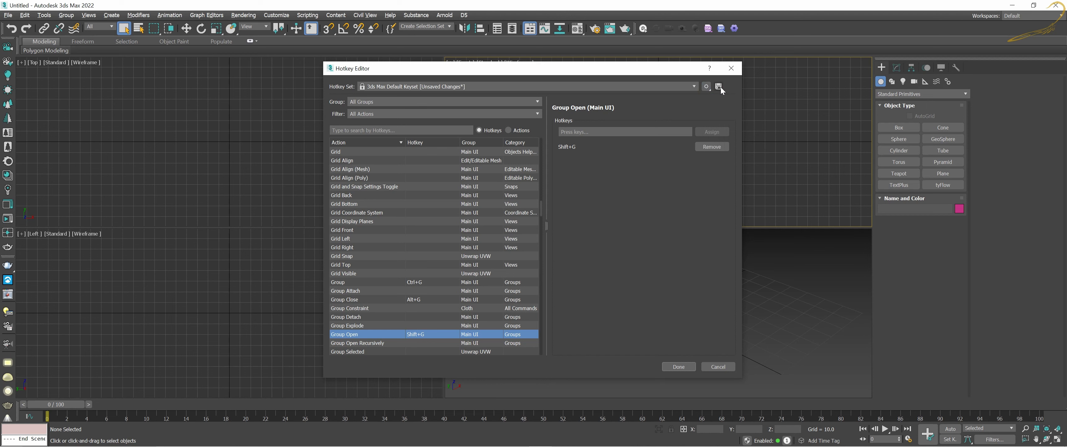
click(720, 87)
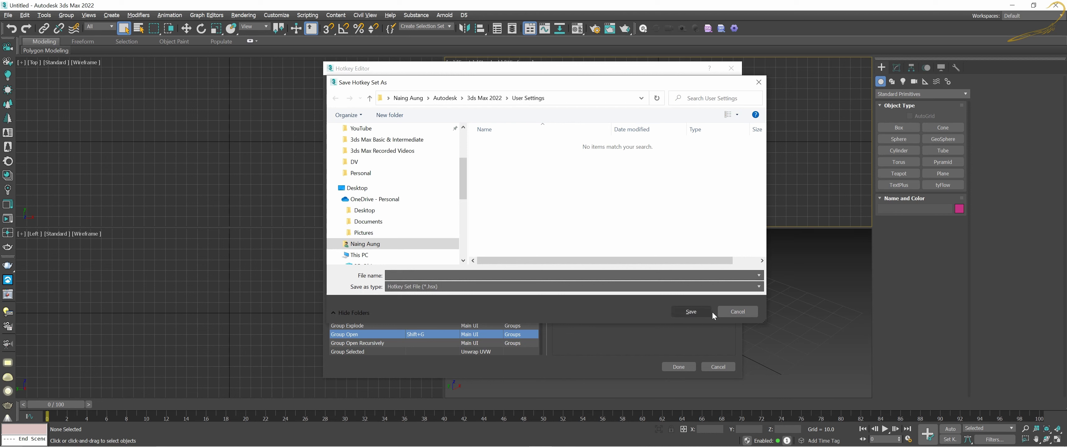
click(729, 311)
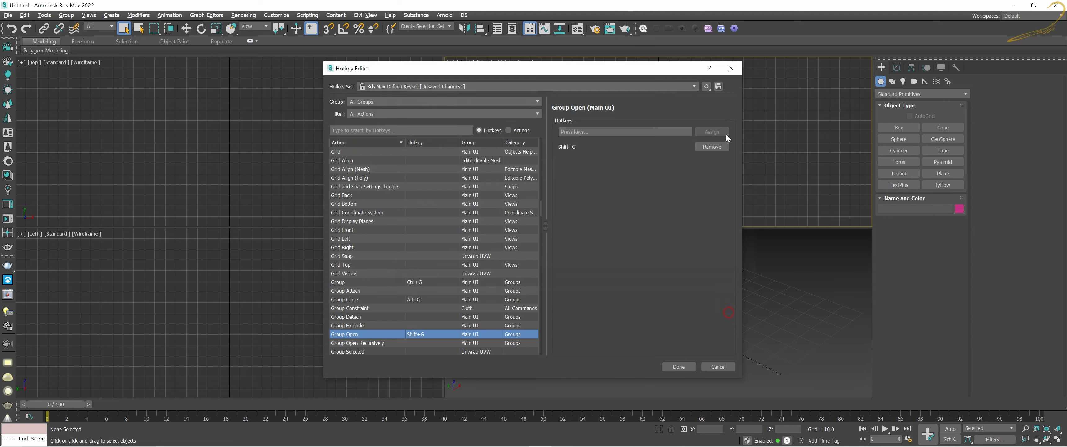
click(706, 87)
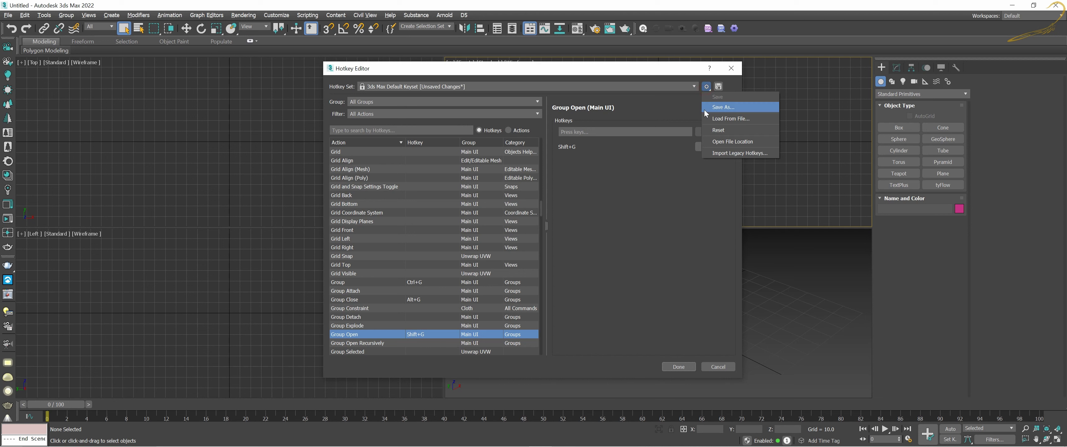
click(671, 190)
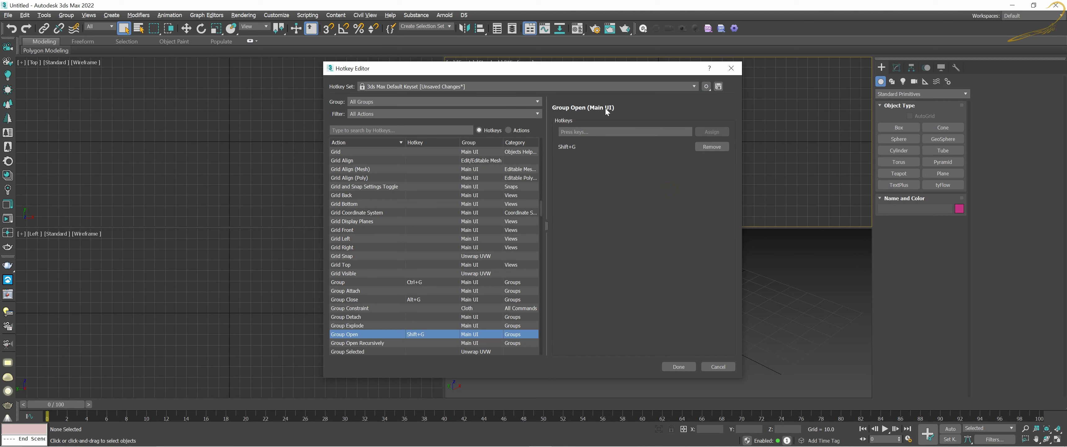
- Cancel the unsaved-changes prompts from Load and Done, then bring up Save Hotkey Set As
click(707, 88)
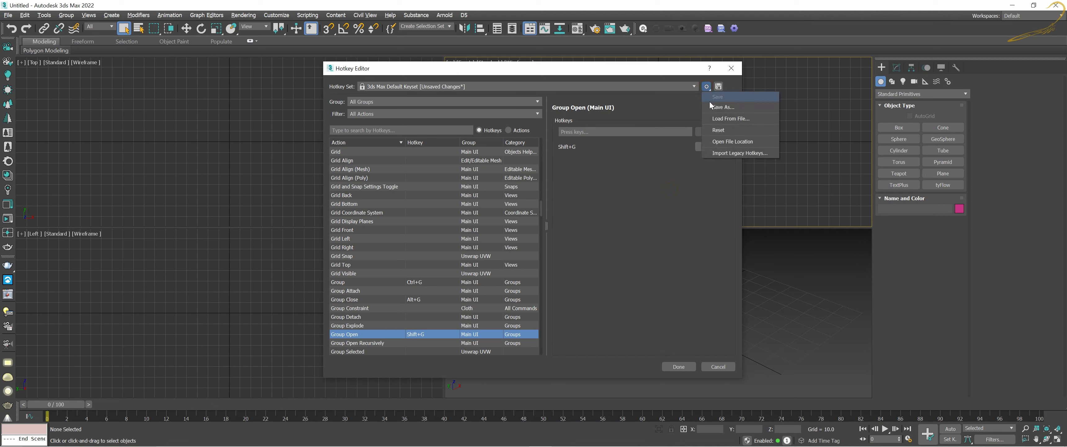
click(733, 119)
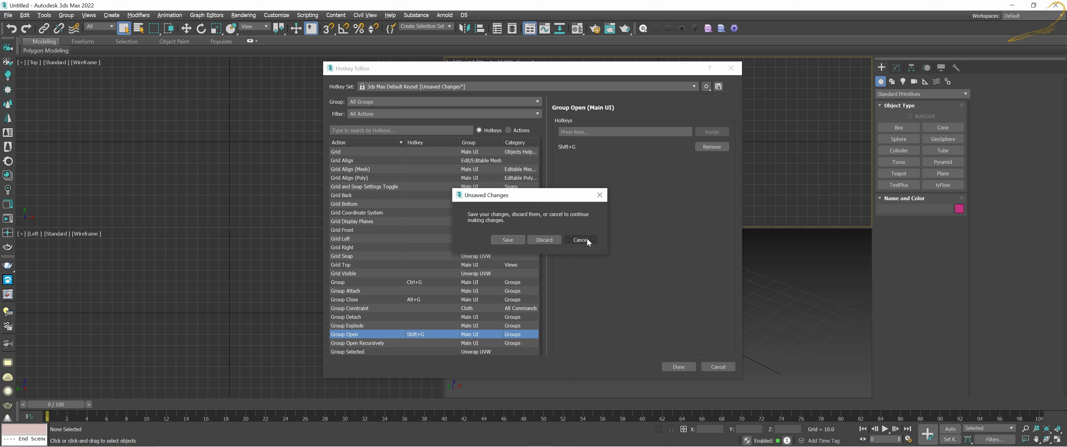
click(599, 195)
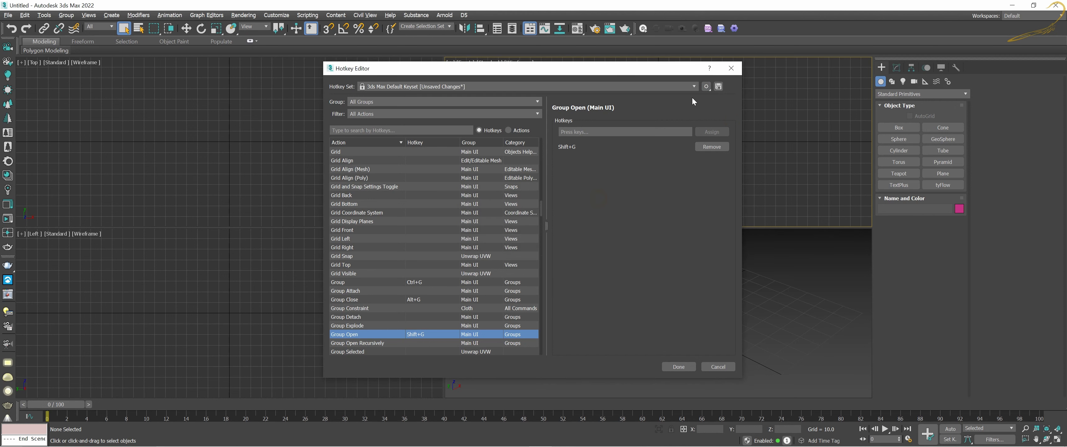
click(706, 87)
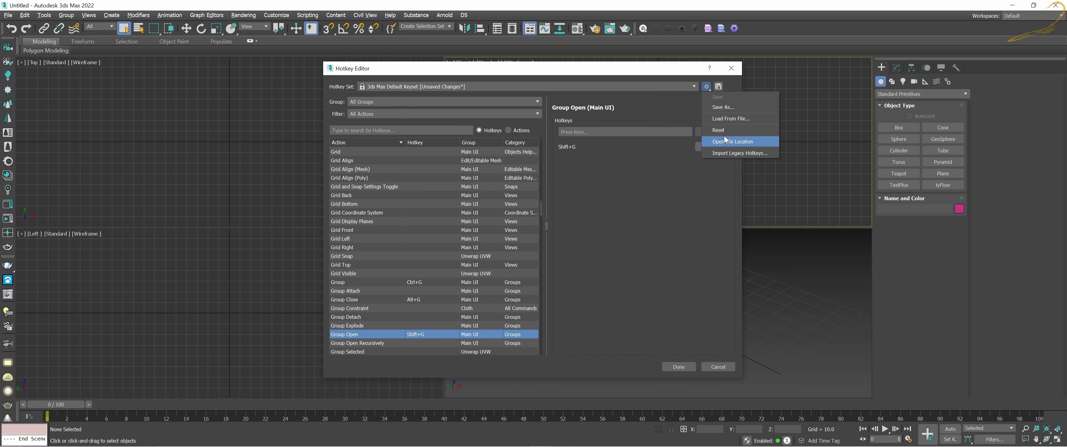
click(580, 132)
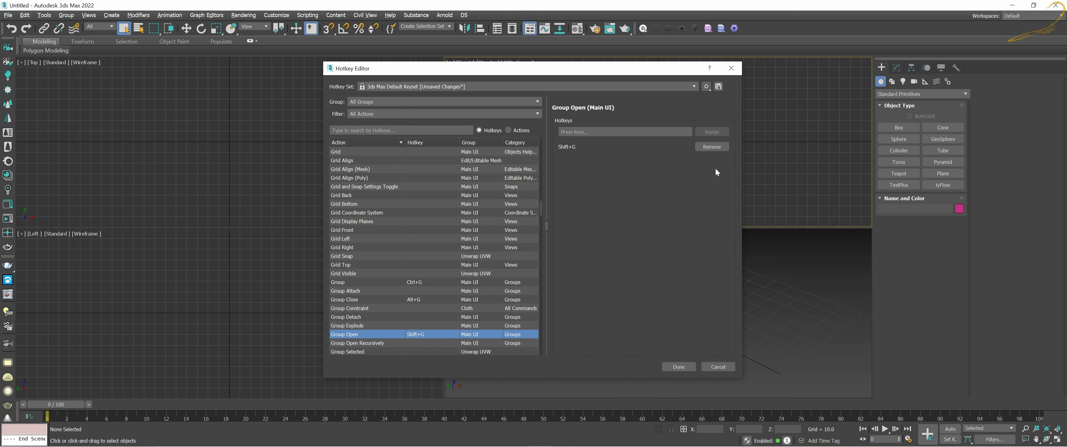
click(681, 367)
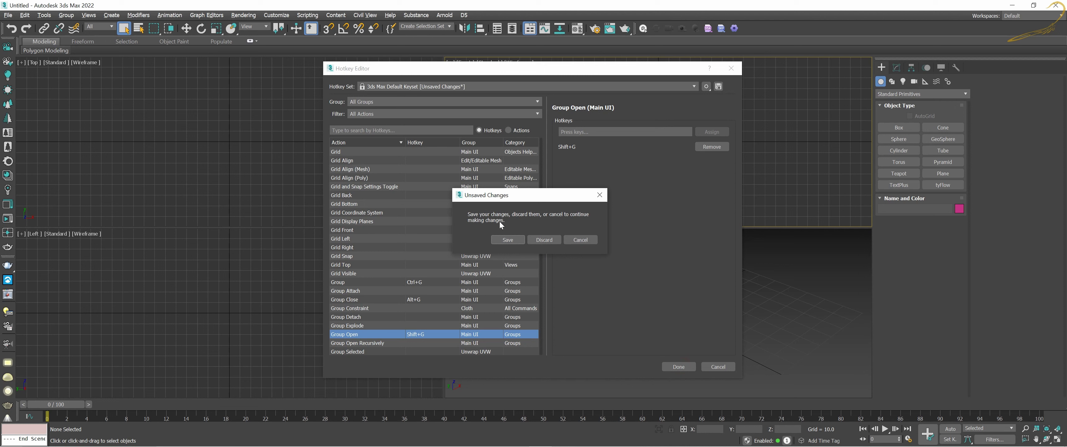
drag(546, 197, 564, 199)
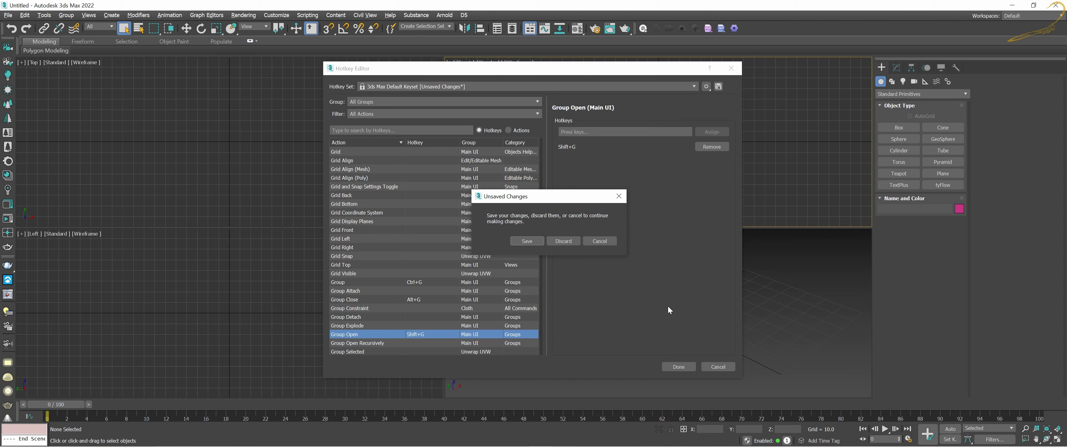
click(600, 243)
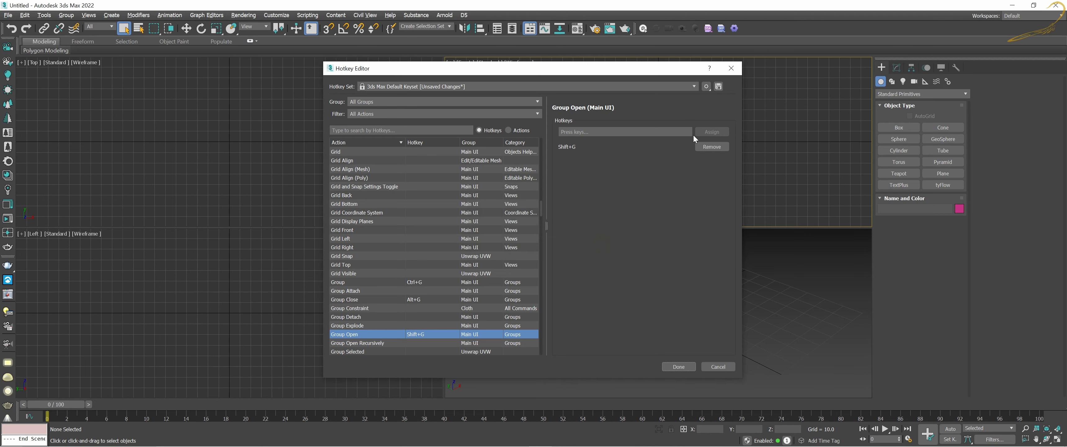
click(718, 86)
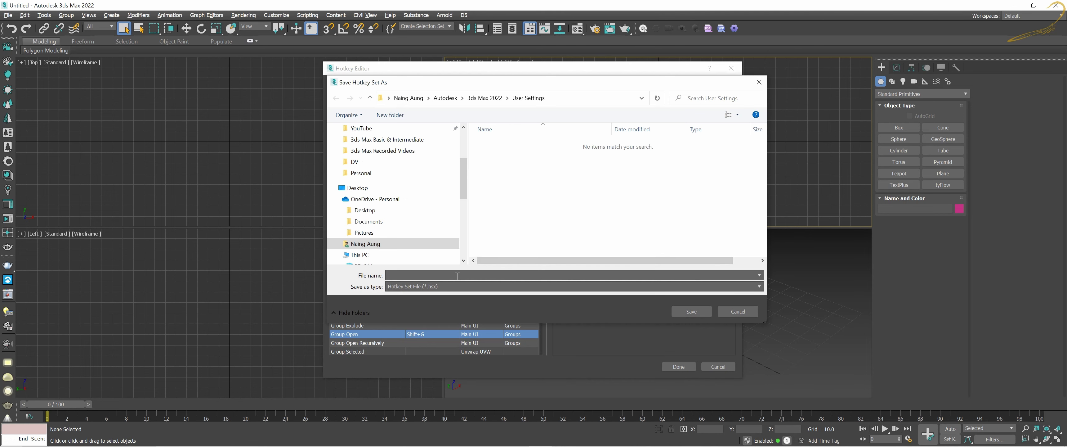
- Save the edited hotkeys under a new hotkey set file name and close the Hotkey Editor
text(Naing)
key(Return)
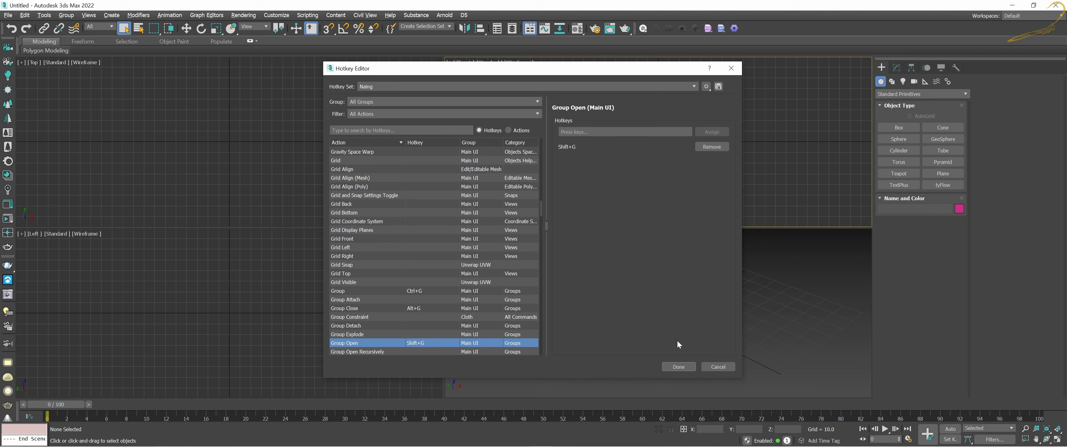
click(679, 366)
- Switch the active viewport among the four empty viewports, starting with Perspective
click(648, 276)
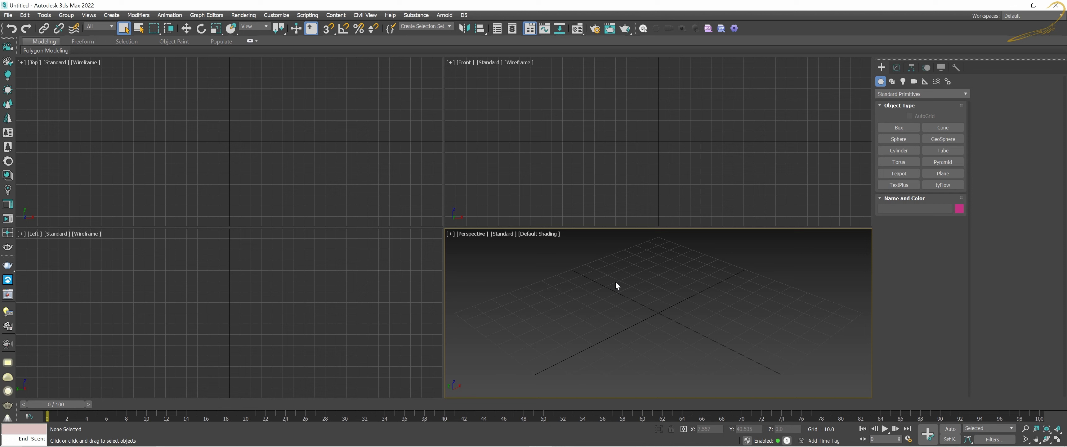
click(500, 207)
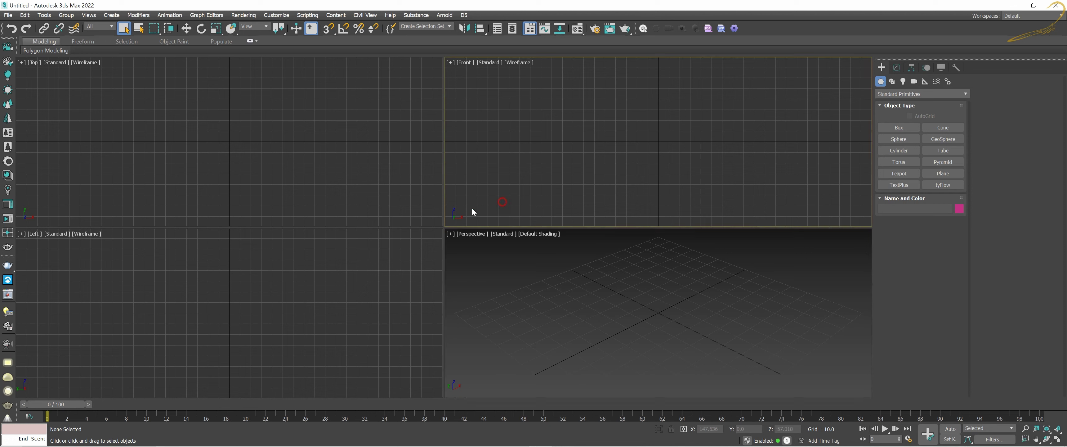
click(400, 185)
click(385, 248)
click(486, 252)
click(482, 217)
click(400, 183)
click(396, 260)
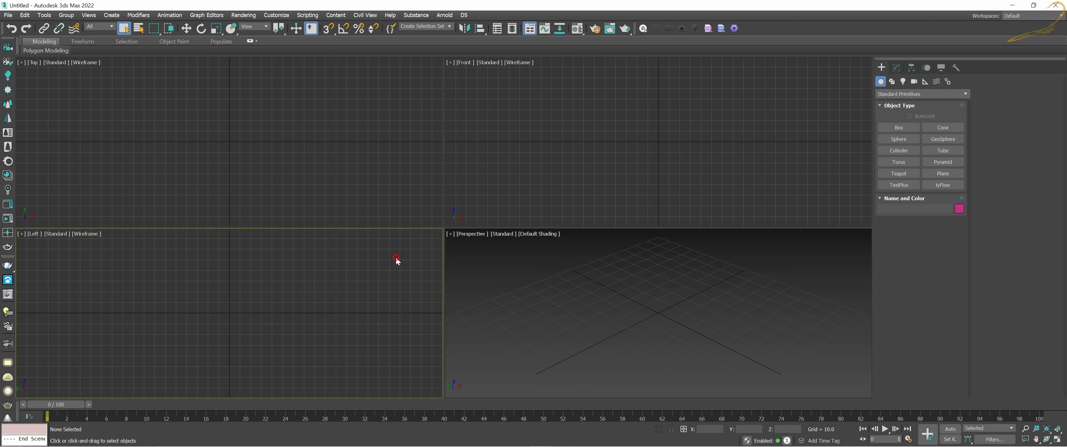
click(478, 259)
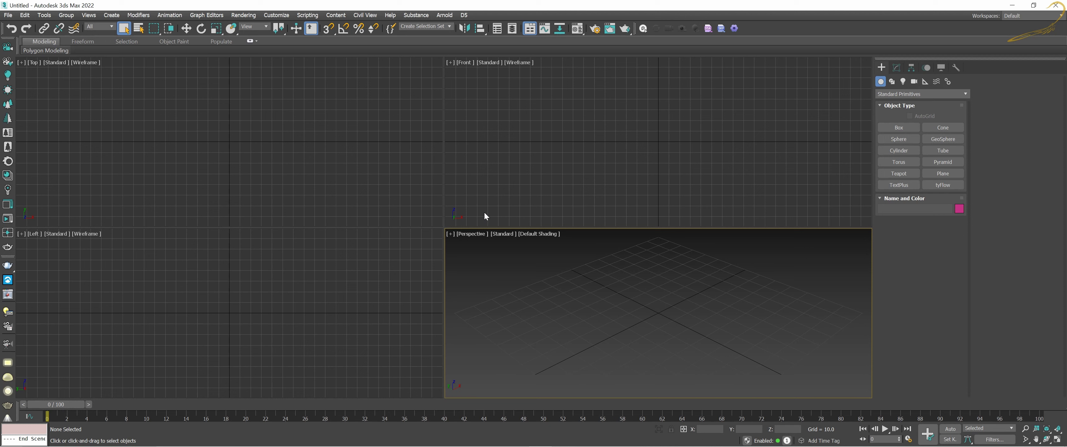
click(493, 168)
click(381, 141)
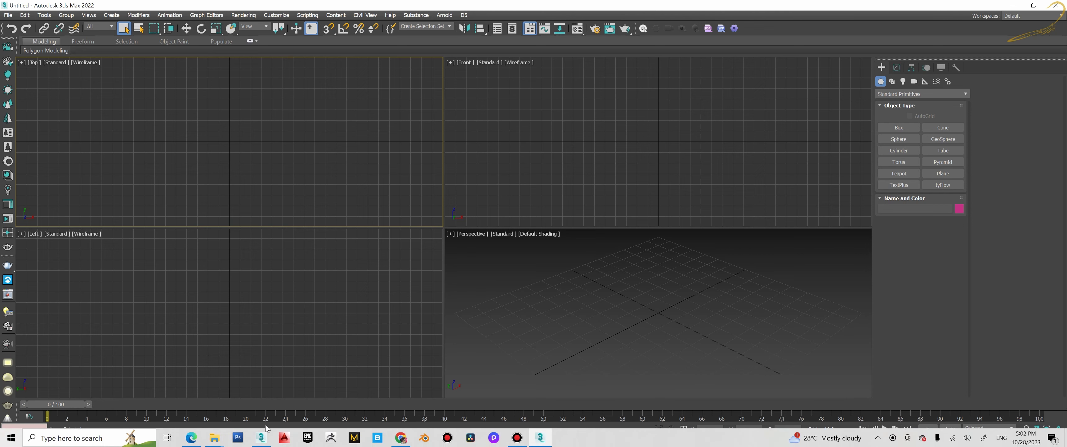
- Bring up 3ds Max 2018 maximized, close Customize User Interface, and open the Help menu
click(268, 437)
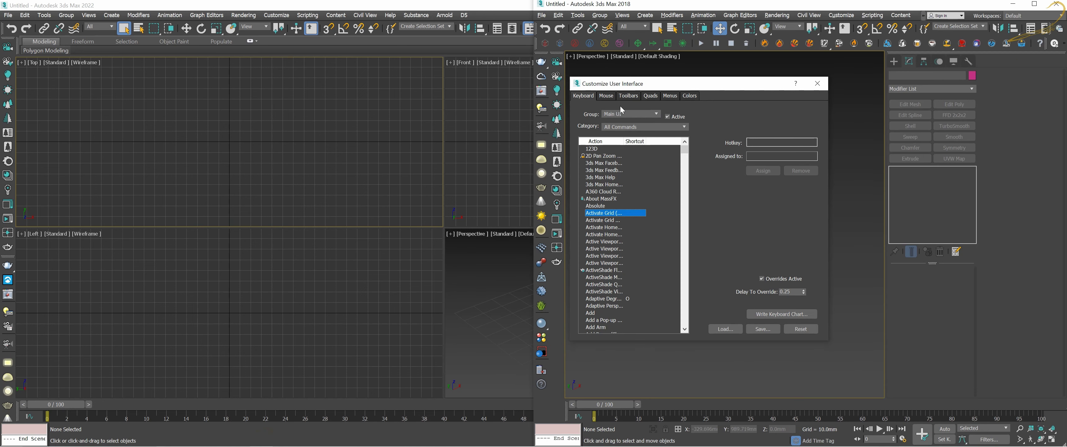
click(1035, 4)
click(818, 83)
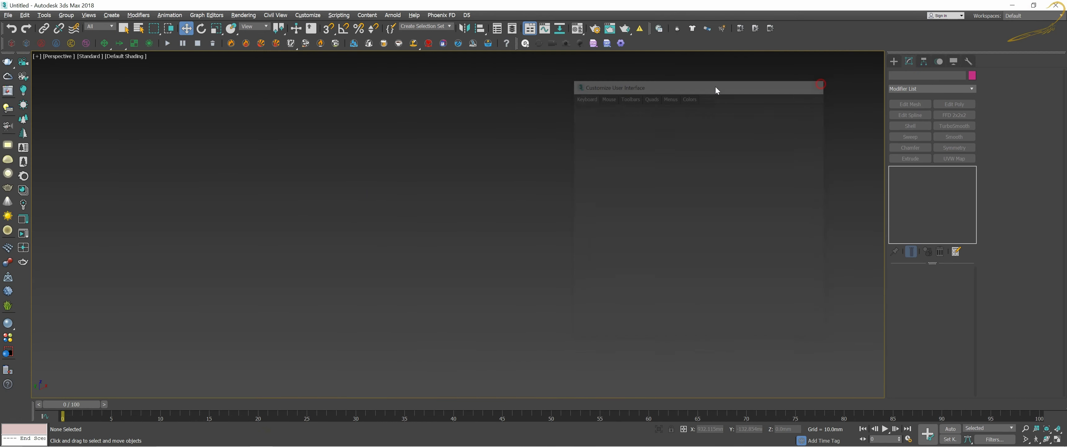
click(441, 15)
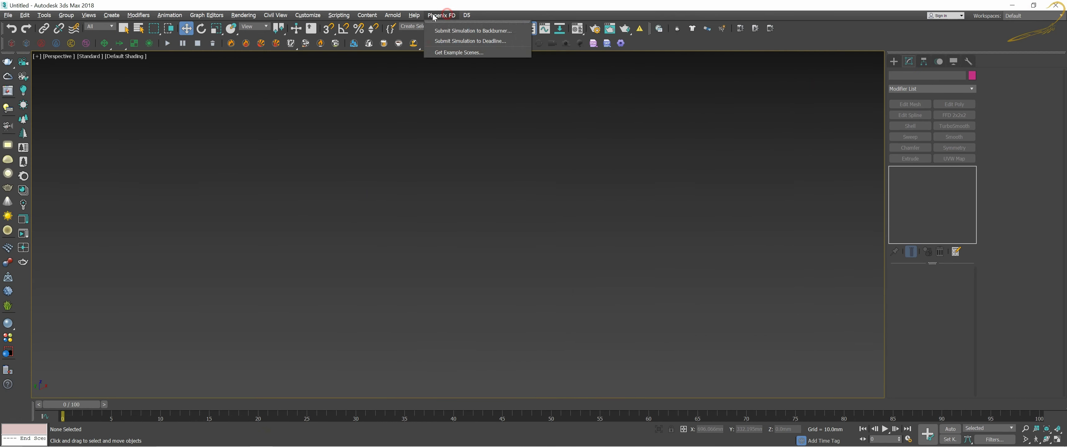
click(414, 15)
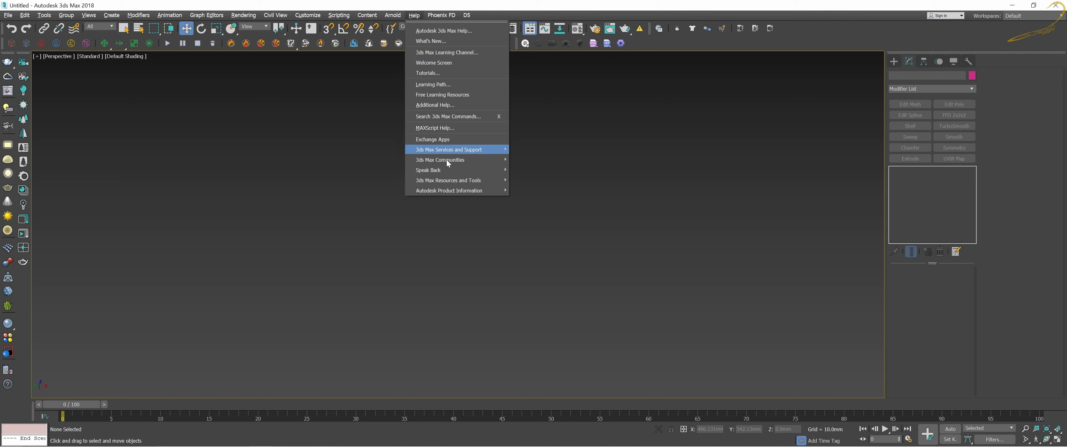
mouse_move(450, 180)
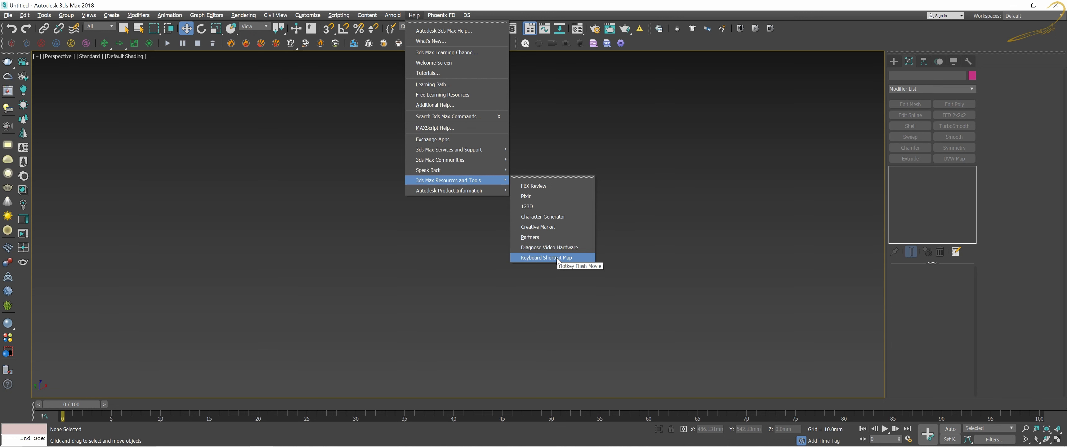
- Open the Keyboard Shortcut Map help page and scroll through the General hotkeys table
click(556, 258)
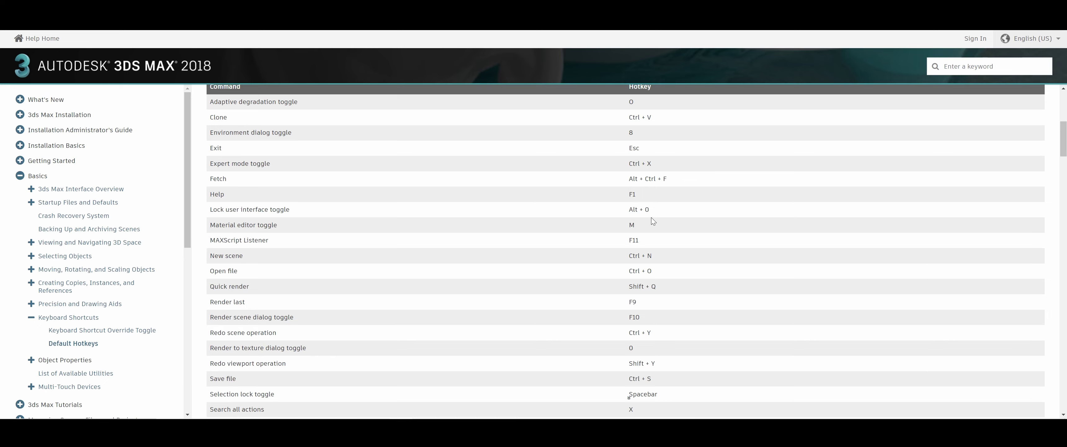
scroll(654, 221, up, 3)
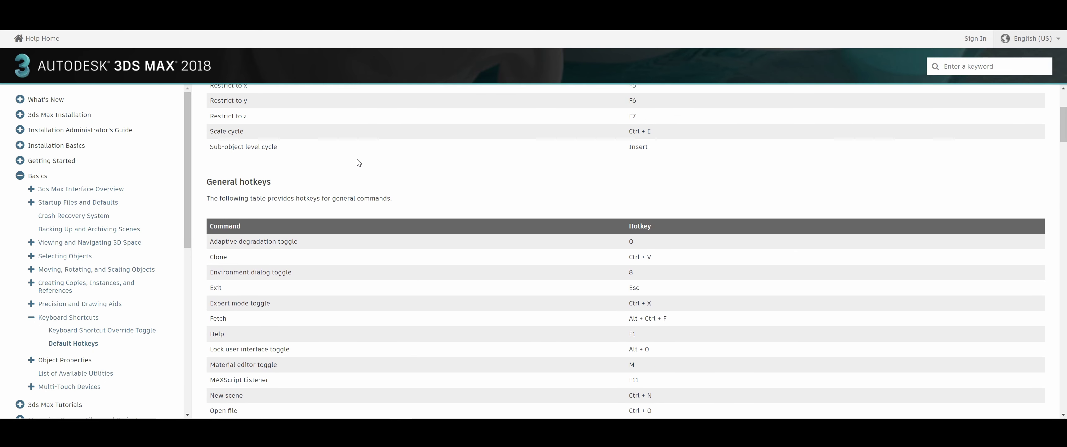
scroll(357, 163, up, 3)
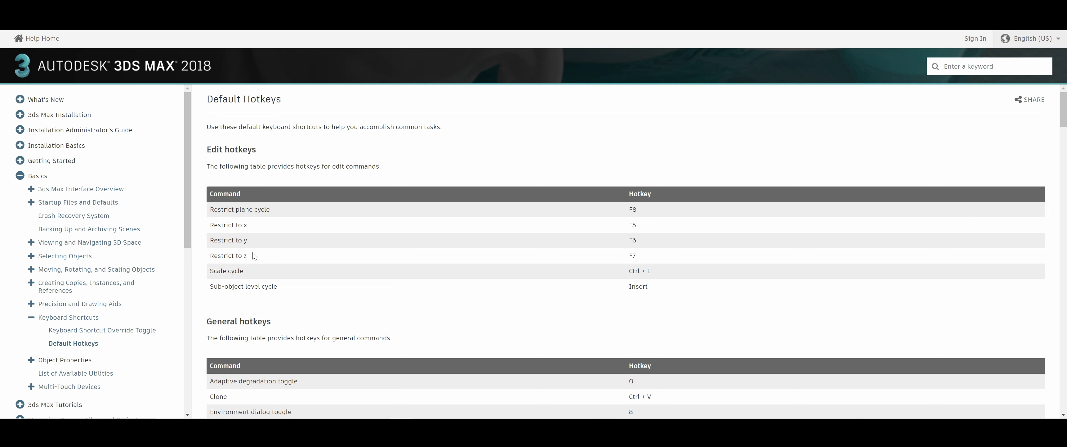
scroll(254, 255, down, 1)
scroll(408, 214, down, 2)
scroll(408, 214, down, 1)
scroll(402, 208, down, 1)
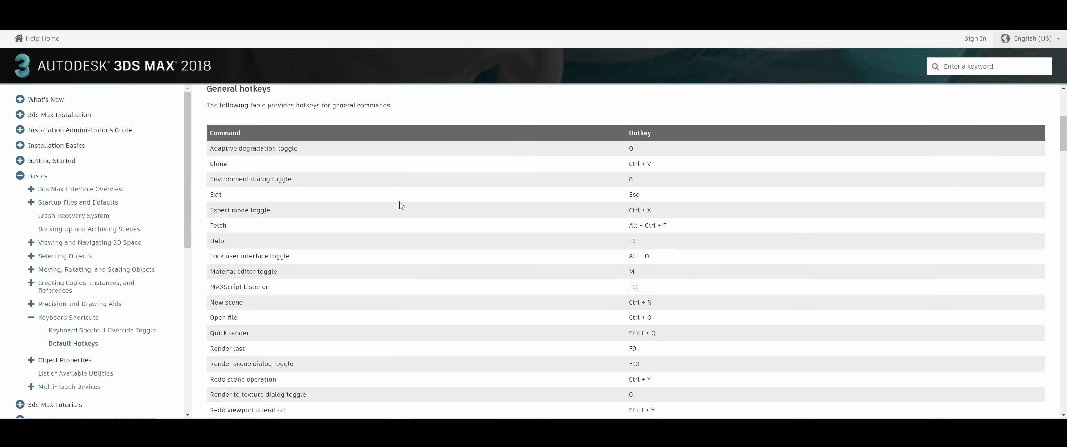
scroll(384, 174, down, 1)
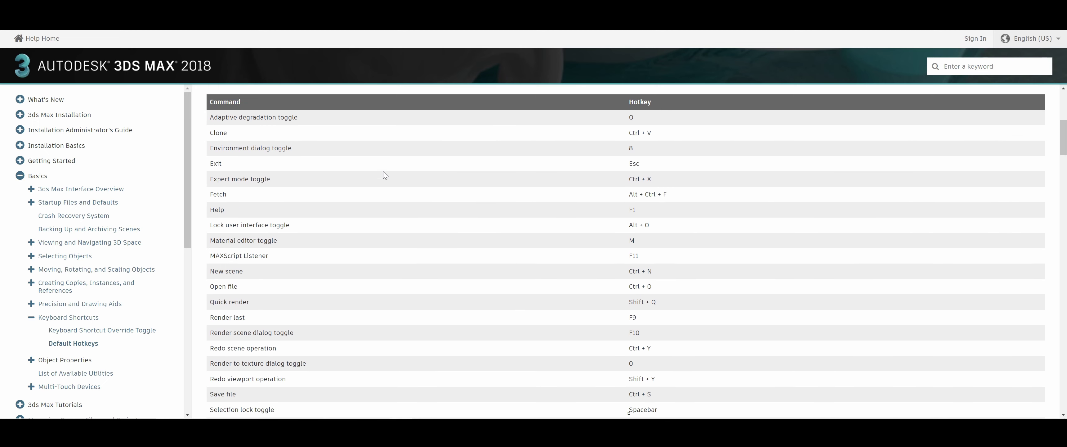
- Scroll further down the Default Hotkeys page to the Selection hotkeys table
scroll(383, 174, up, 1)
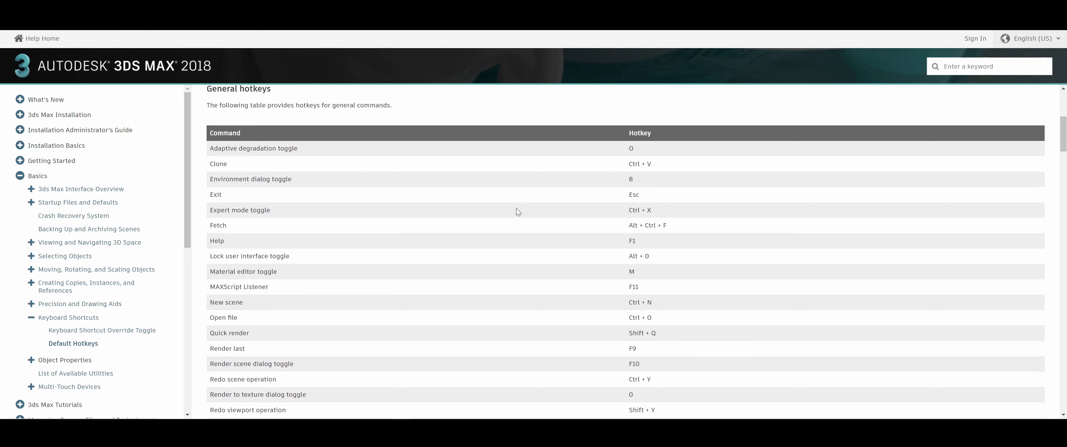
scroll(265, 252, down, 1)
scroll(267, 238, down, 2)
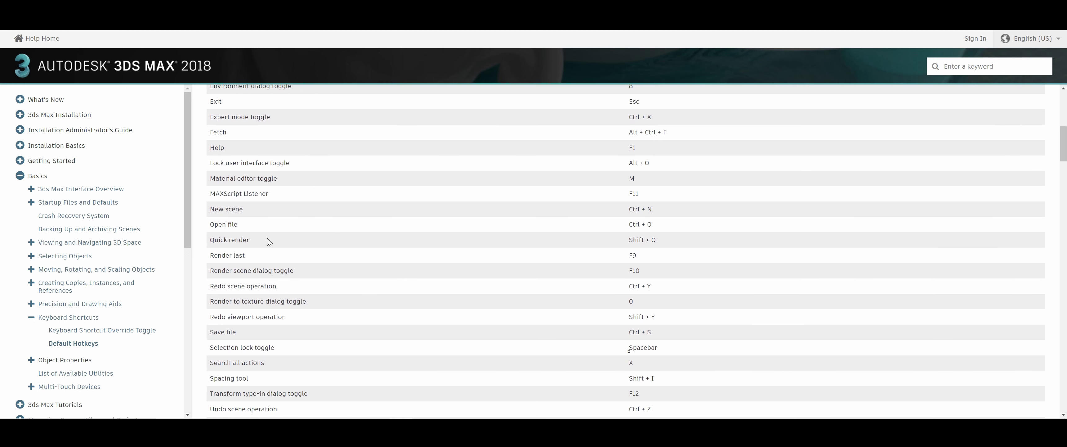
scroll(357, 224, down, 2)
scroll(361, 223, down, 1)
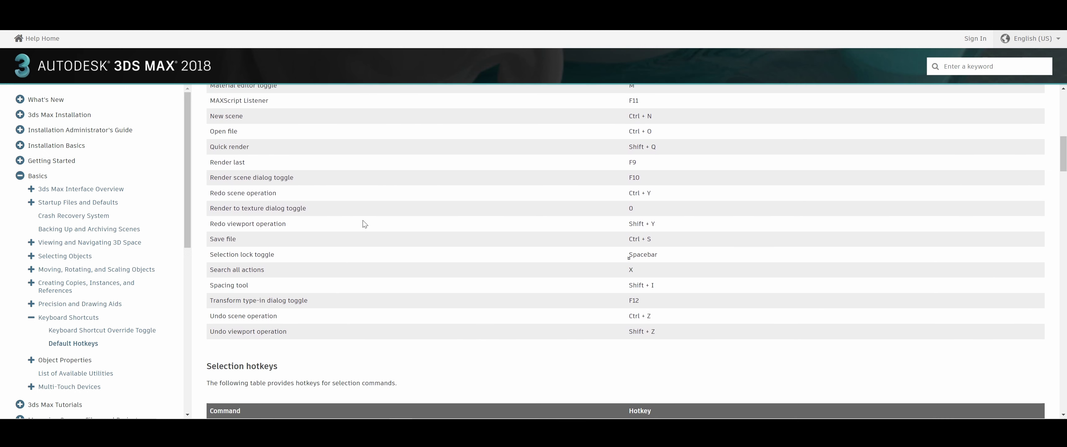
scroll(364, 224, up, 1)
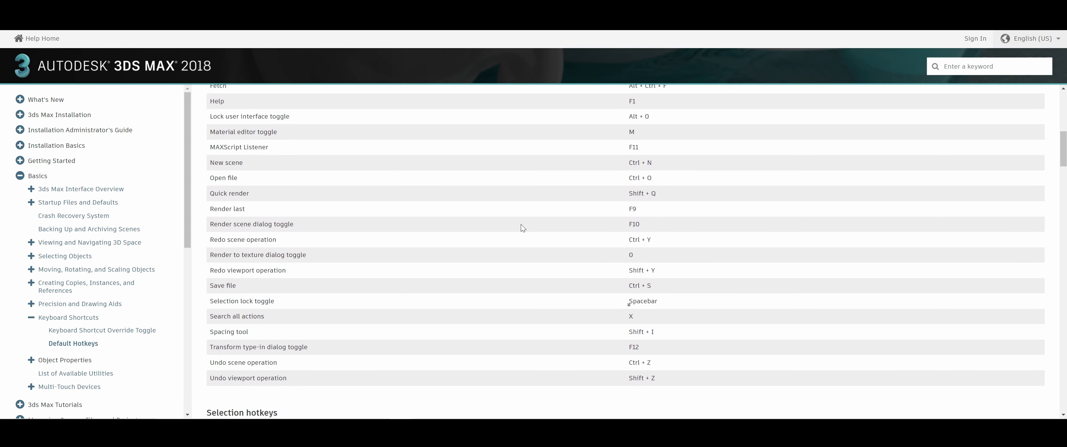
scroll(521, 227, down, 1)
scroll(519, 223, down, 1)
scroll(517, 220, down, 3)
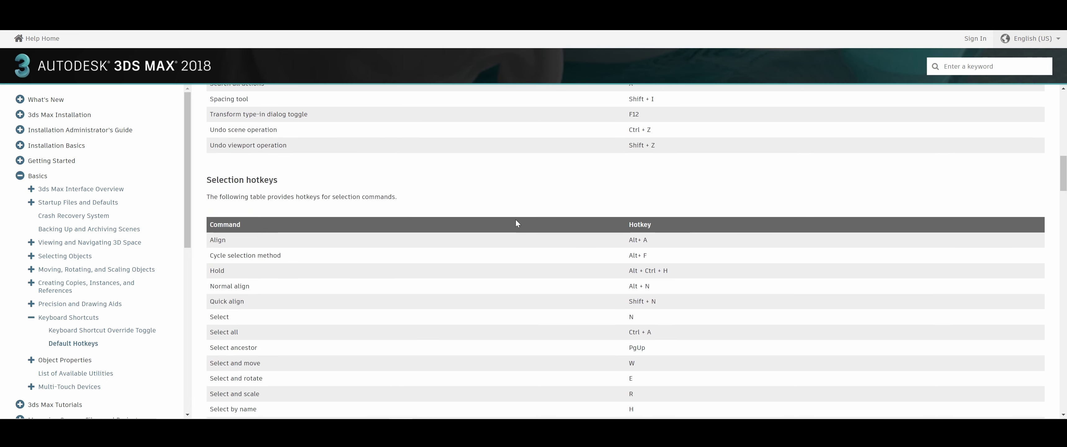
scroll(515, 219, down, 1)
scroll(514, 217, down, 1)
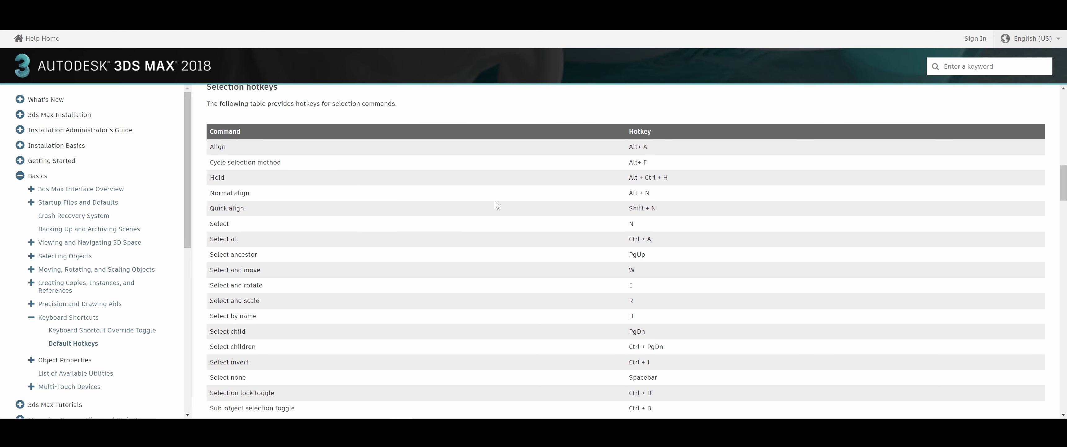
scroll(370, 248, down, 1)
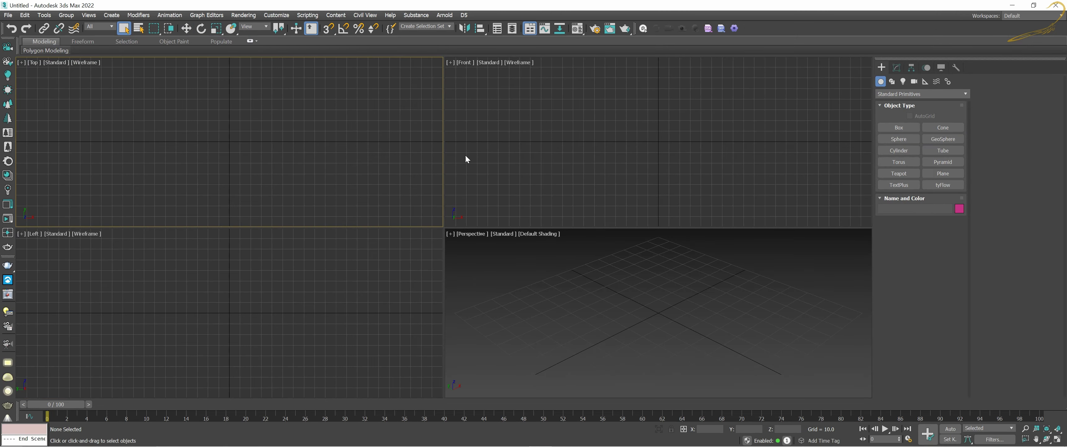
- Browse the Customize and Scripting menus, then open Help > 3ds Max Resources and Tools
click(506, 126)
click(286, 15)
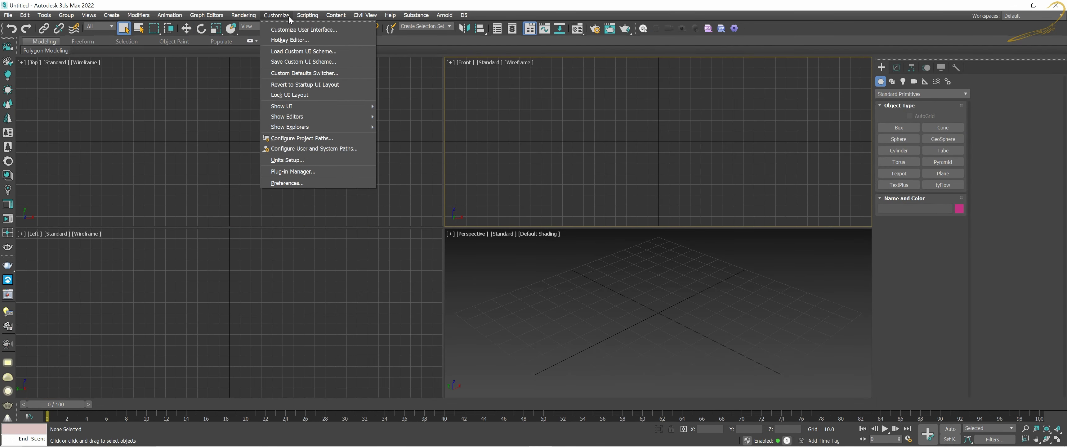
click(305, 15)
click(389, 16)
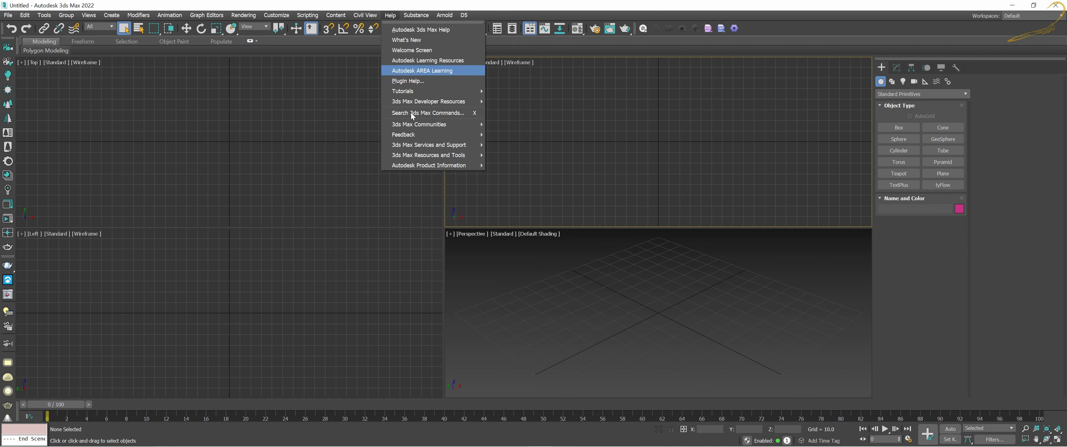
mouse_move(429, 155)
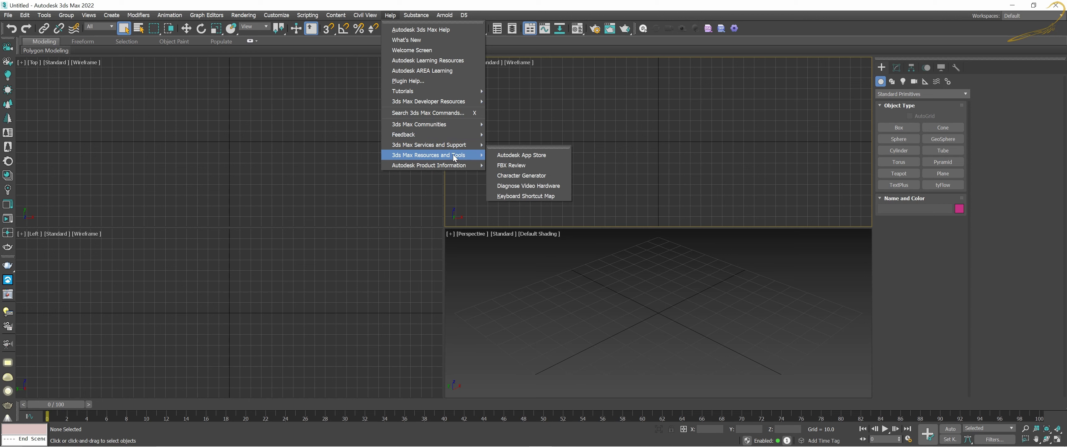
- Open the online Keyboard Shortcut Map and scroll through the 3ds Max 2024 keyboard maps
click(522, 196)
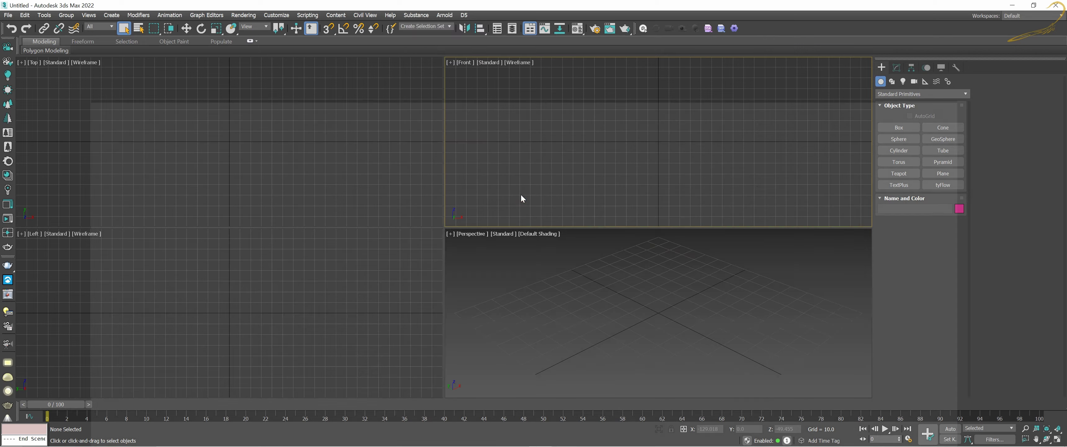
scroll(450, 179, down, 1)
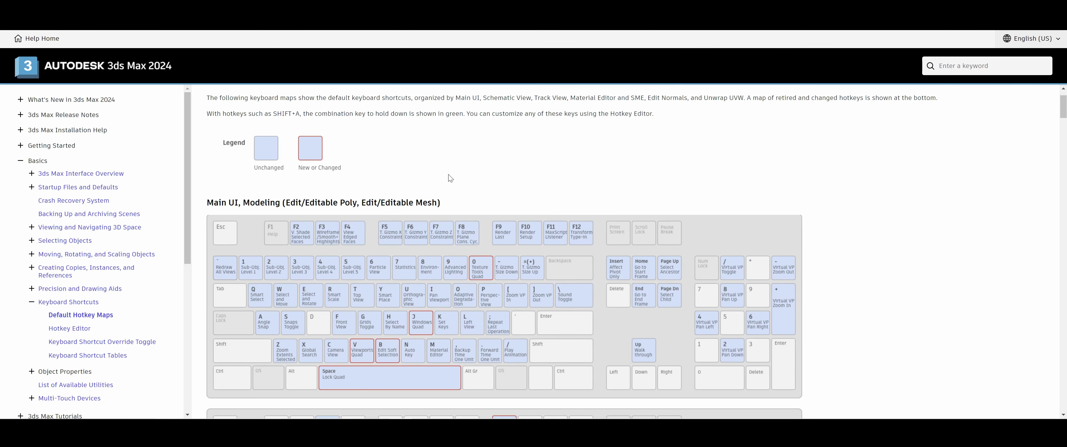
scroll(451, 179, up, 1)
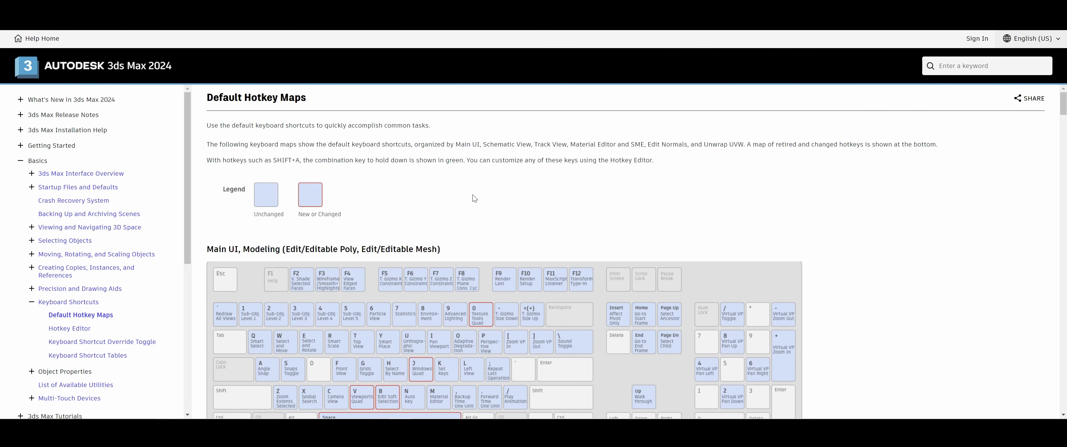
scroll(589, 197, down, 1)
scroll(663, 184, down, 1)
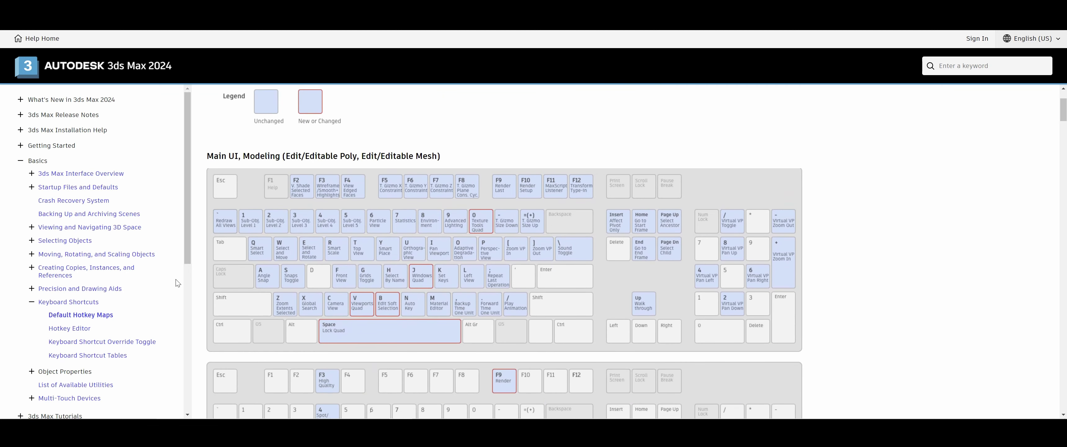
scroll(528, 253, down, 1)
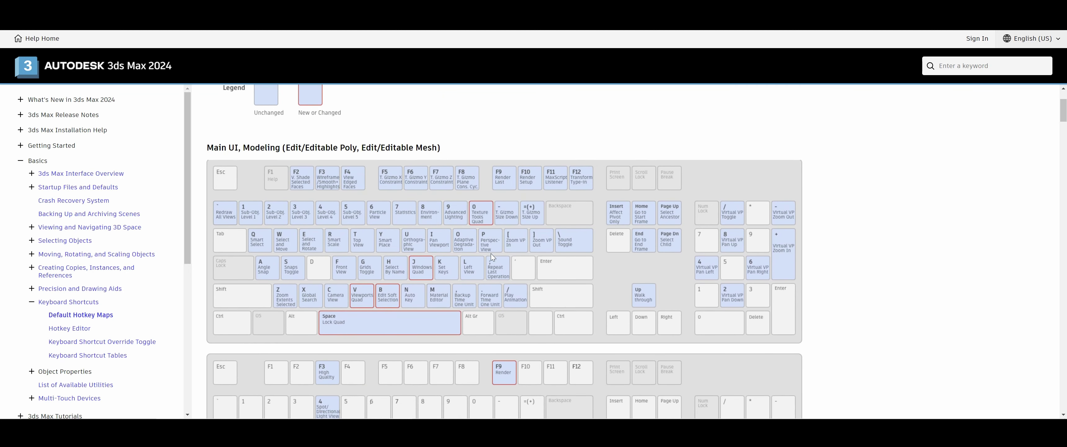
scroll(528, 253, down, 5)
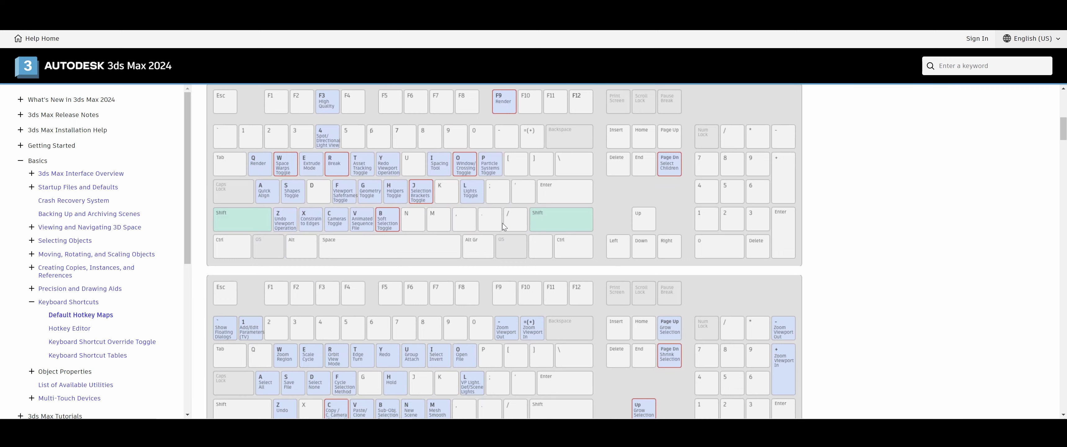
scroll(571, 220, down, 5)
scroll(571, 230, down, 5)
scroll(570, 230, down, 5)
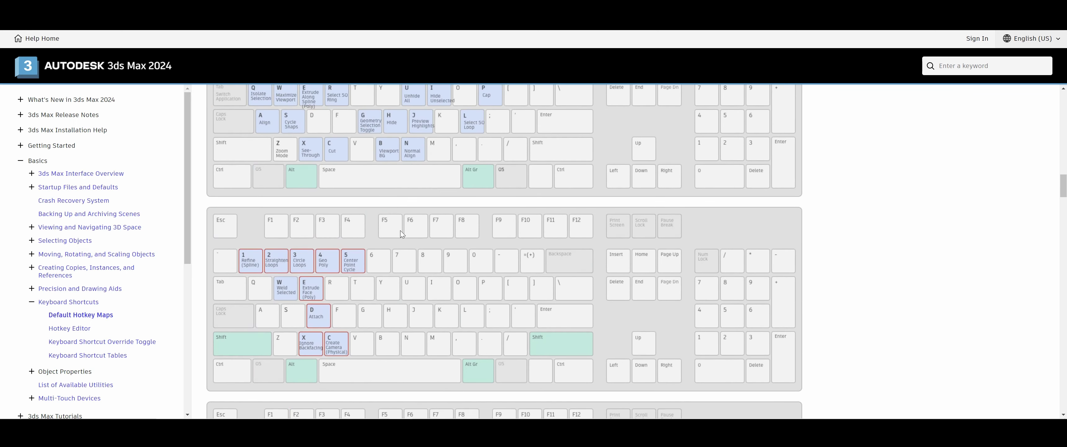
scroll(547, 232, down, 5)
scroll(518, 236, down, 5)
scroll(491, 241, down, 3)
scroll(490, 241, down, 5)
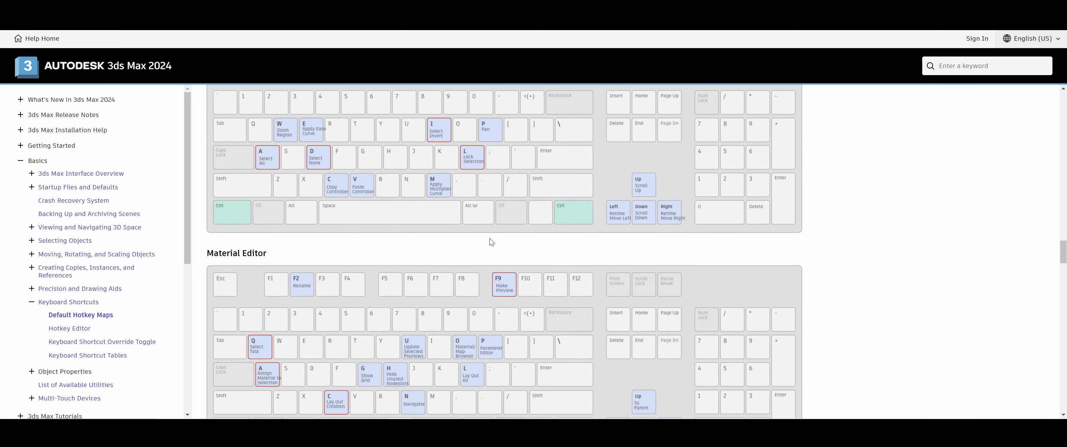
scroll(489, 240, down, 4)
scroll(292, 237, up, 1)
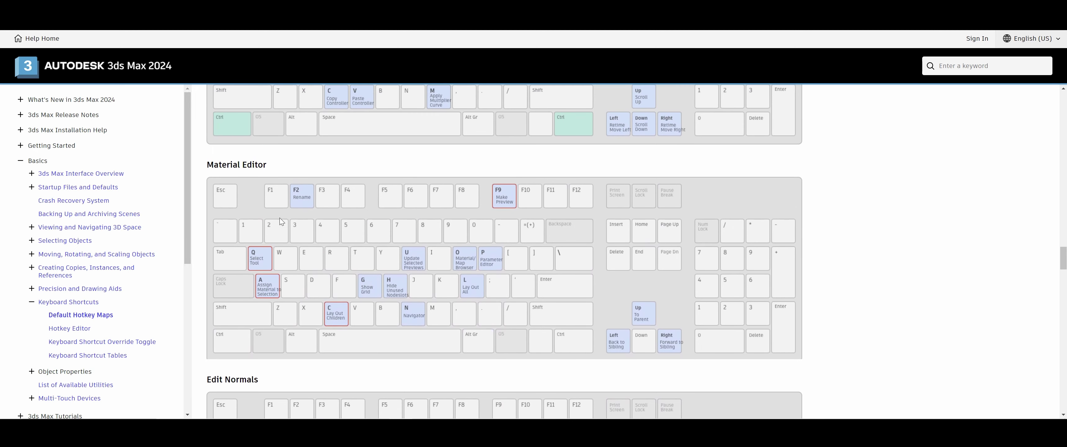
scroll(357, 188, up, 3)
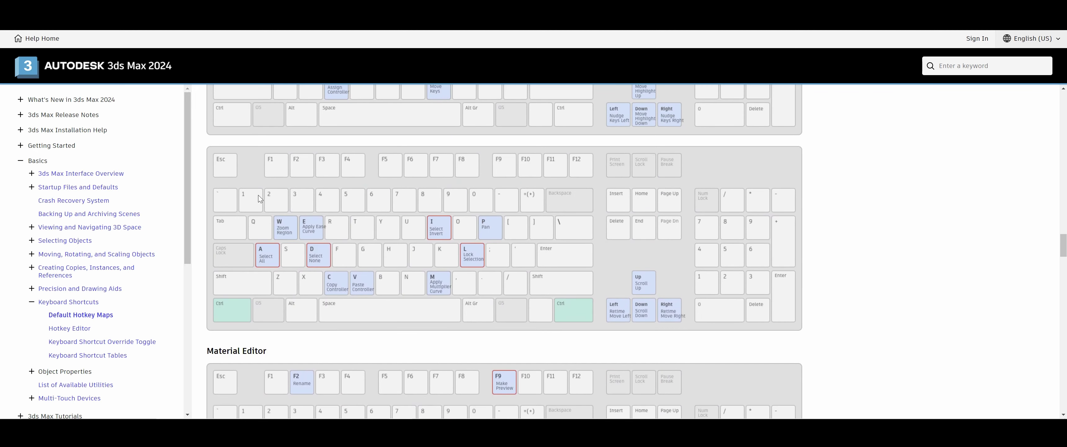
scroll(419, 182, up, 2)
scroll(421, 185, up, 2)
scroll(420, 185, up, 2)
scroll(420, 186, up, 1)
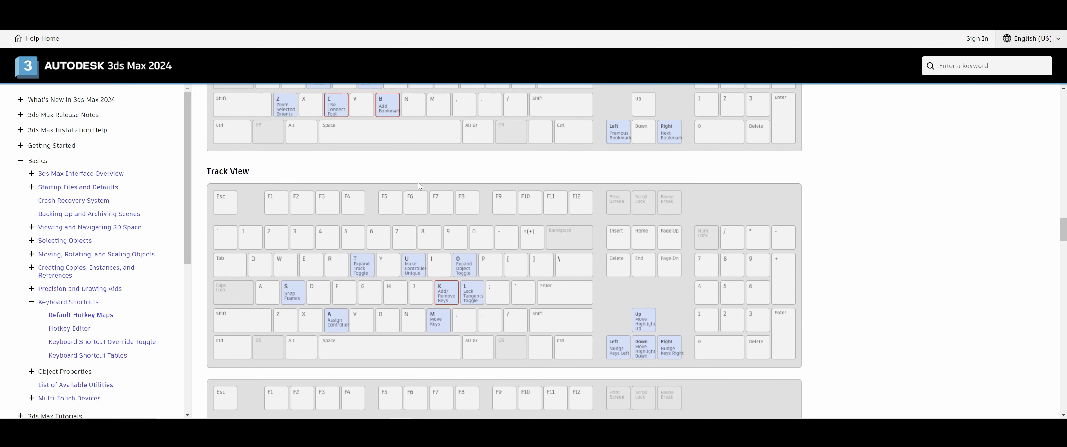
- Scroll down to the retired, struck-through hotkey maps at the bottom of the page
scroll(419, 185, down, 2)
scroll(423, 191, down, 3)
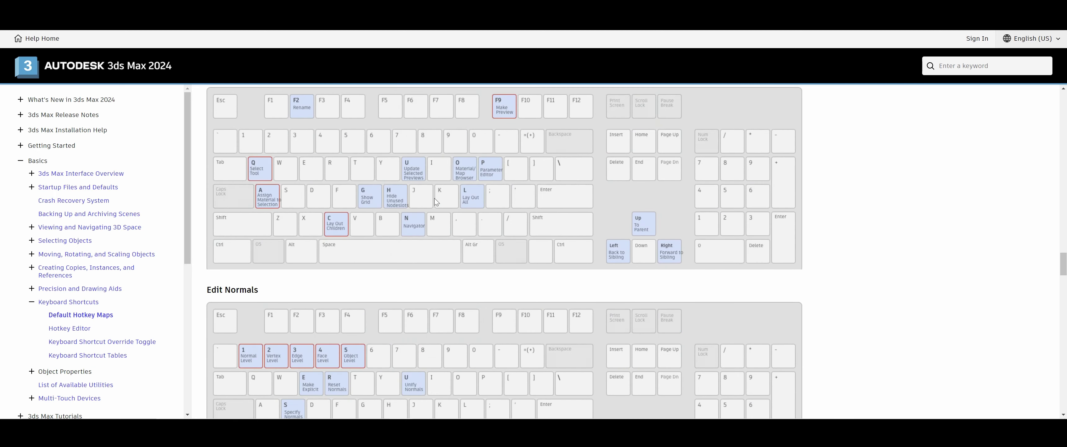
scroll(431, 203, down, 4)
scroll(431, 203, down, 3)
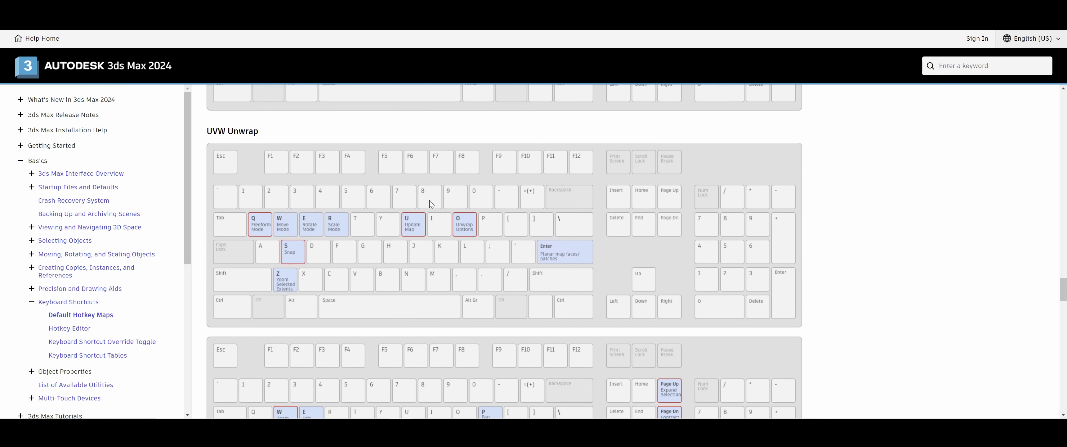
scroll(442, 200, down, 1)
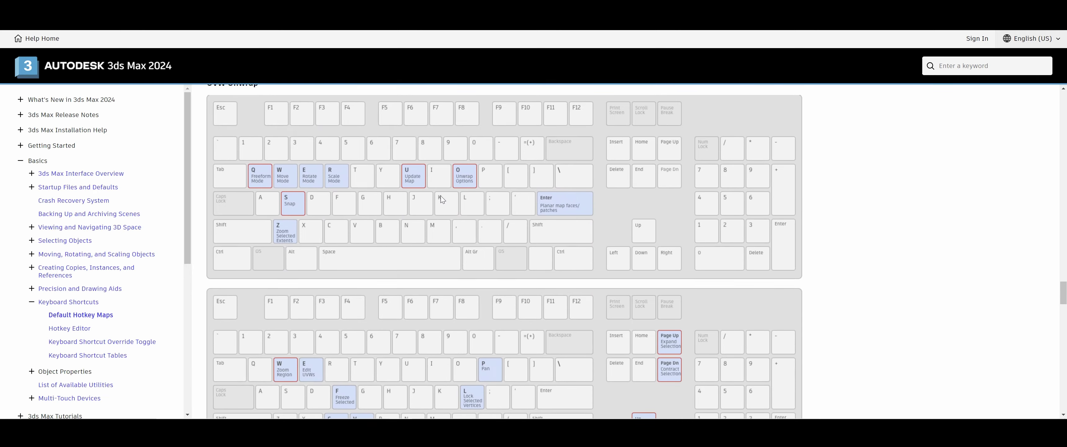
scroll(446, 203, down, 4)
scroll(451, 207, down, 3)
scroll(451, 206, down, 5)
scroll(663, 248, down, 6)
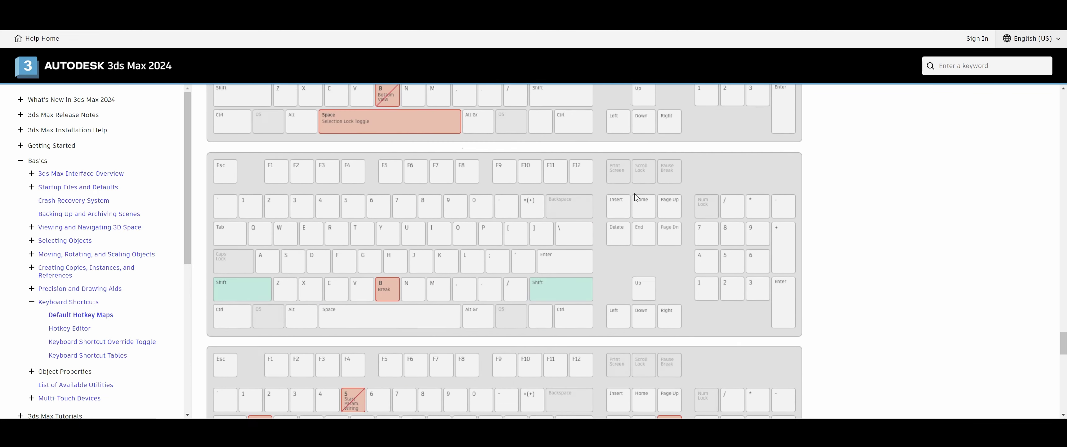
scroll(912, 306, down, 3)
scroll(889, 292, down, 1)
scroll(889, 293, down, 4)
scroll(870, 277, down, 5)
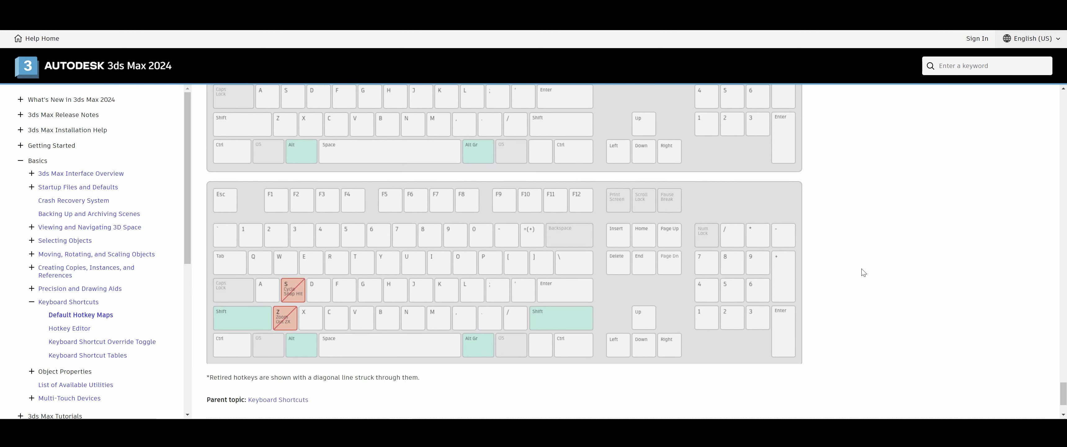
scroll(860, 270, down, 2)
scroll(859, 269, up, 4)
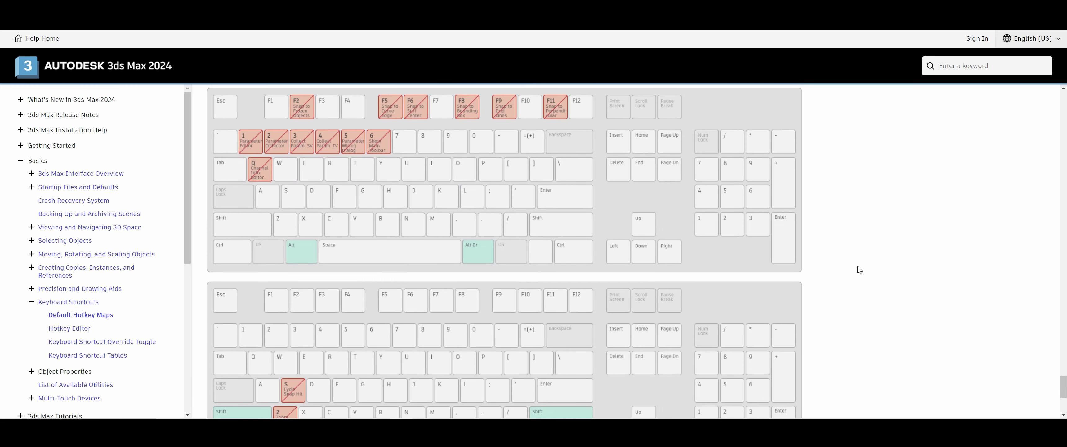
scroll(859, 269, up, 2)
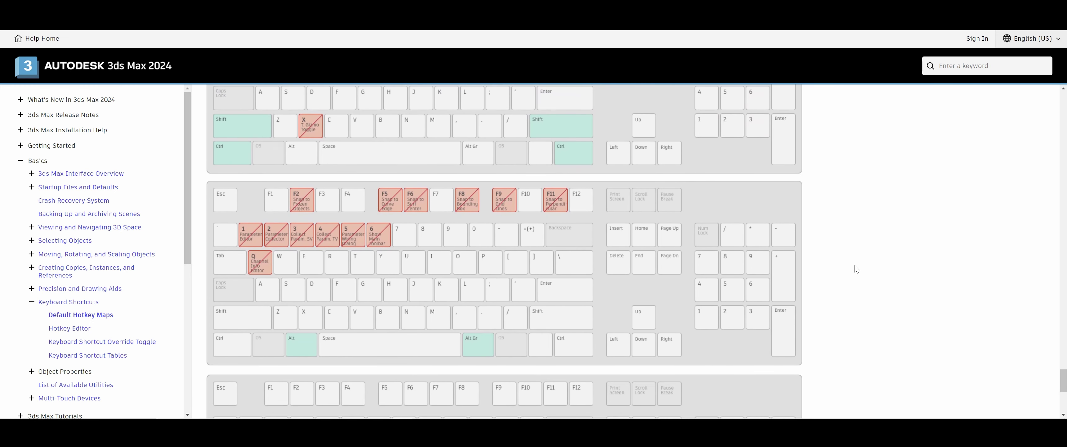